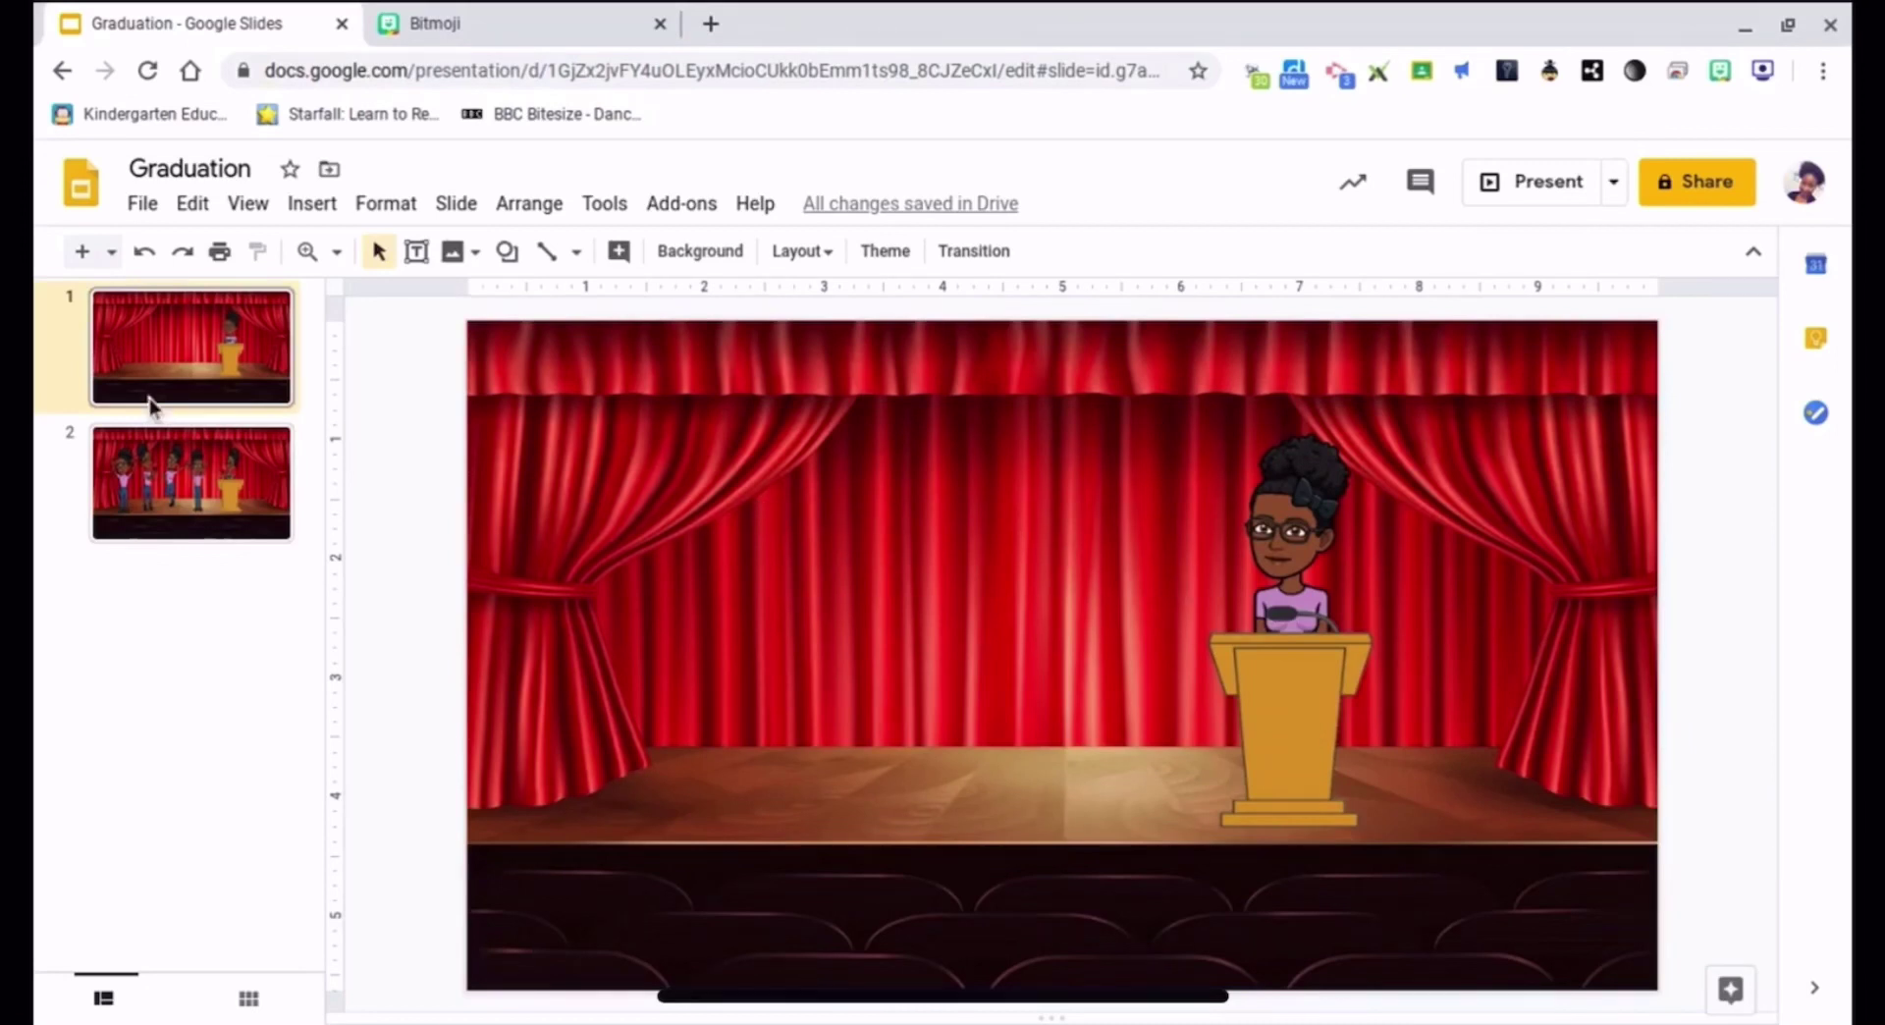
- Search Bitmoji for "walk" and add the walking girl in the pink top to the first slide
click(174, 516)
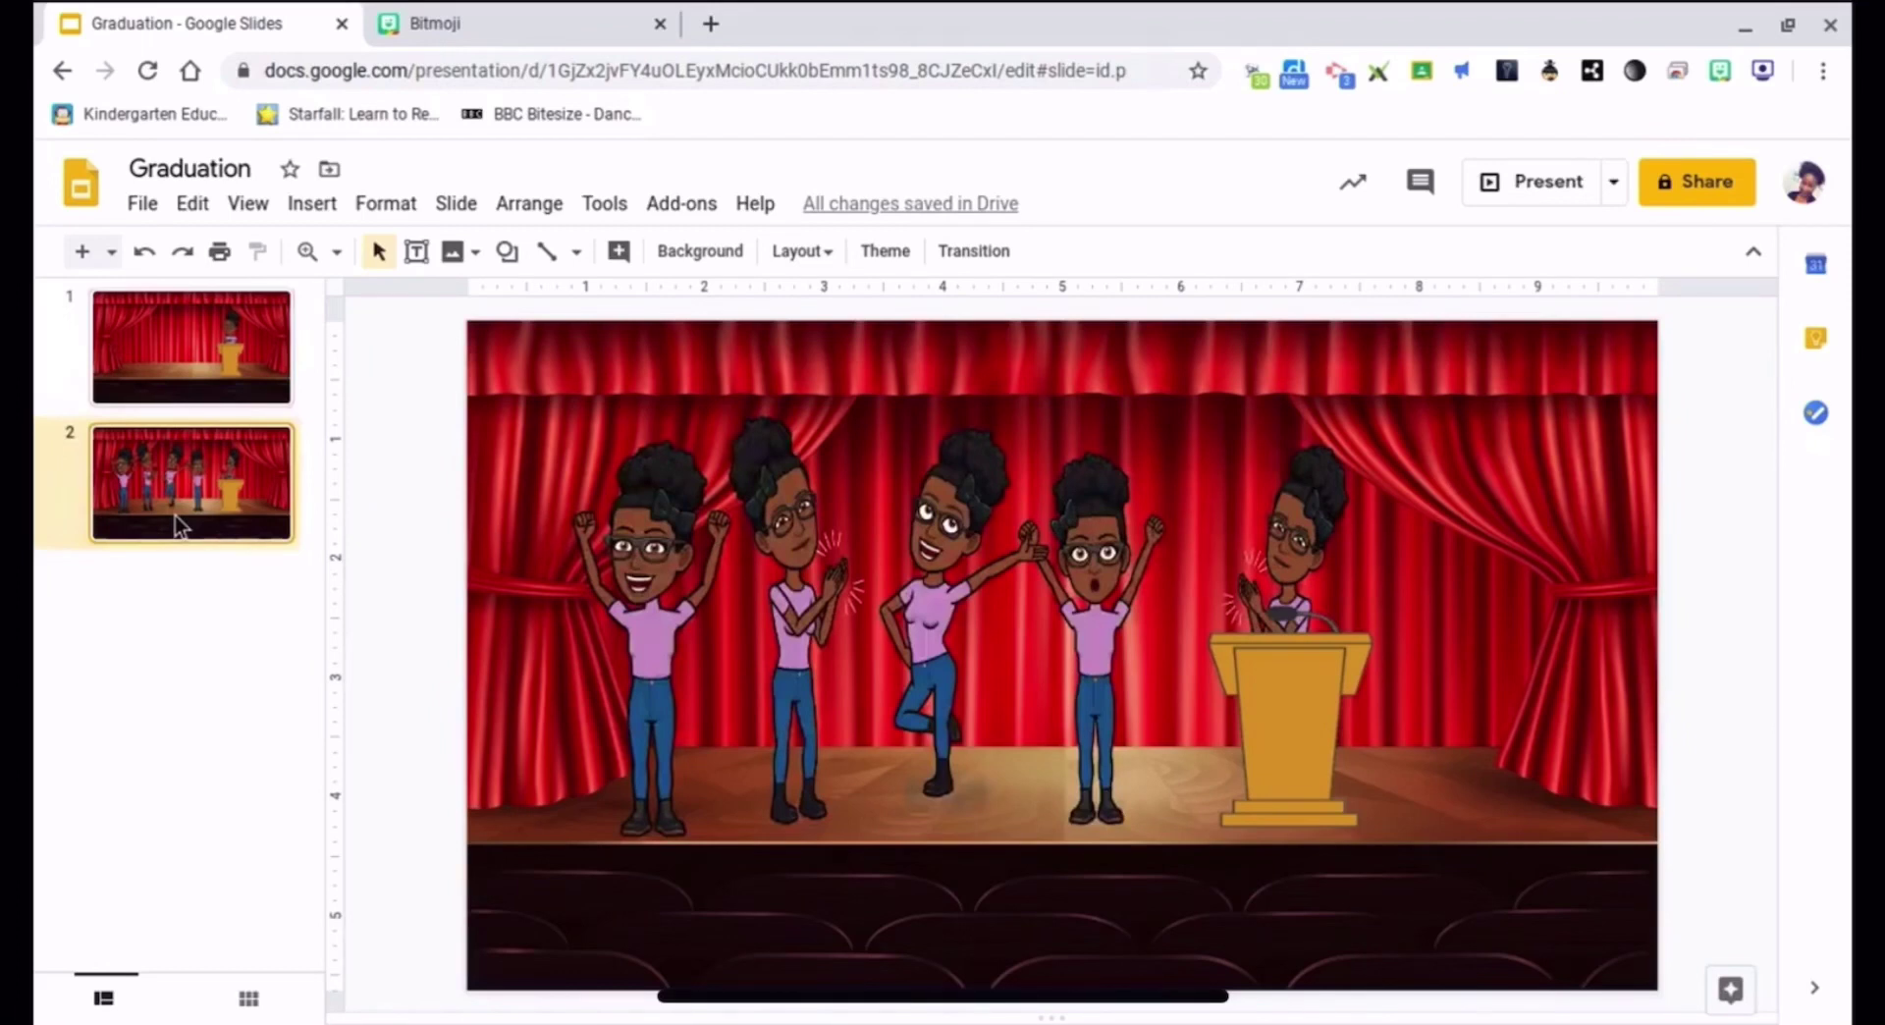
click(160, 367)
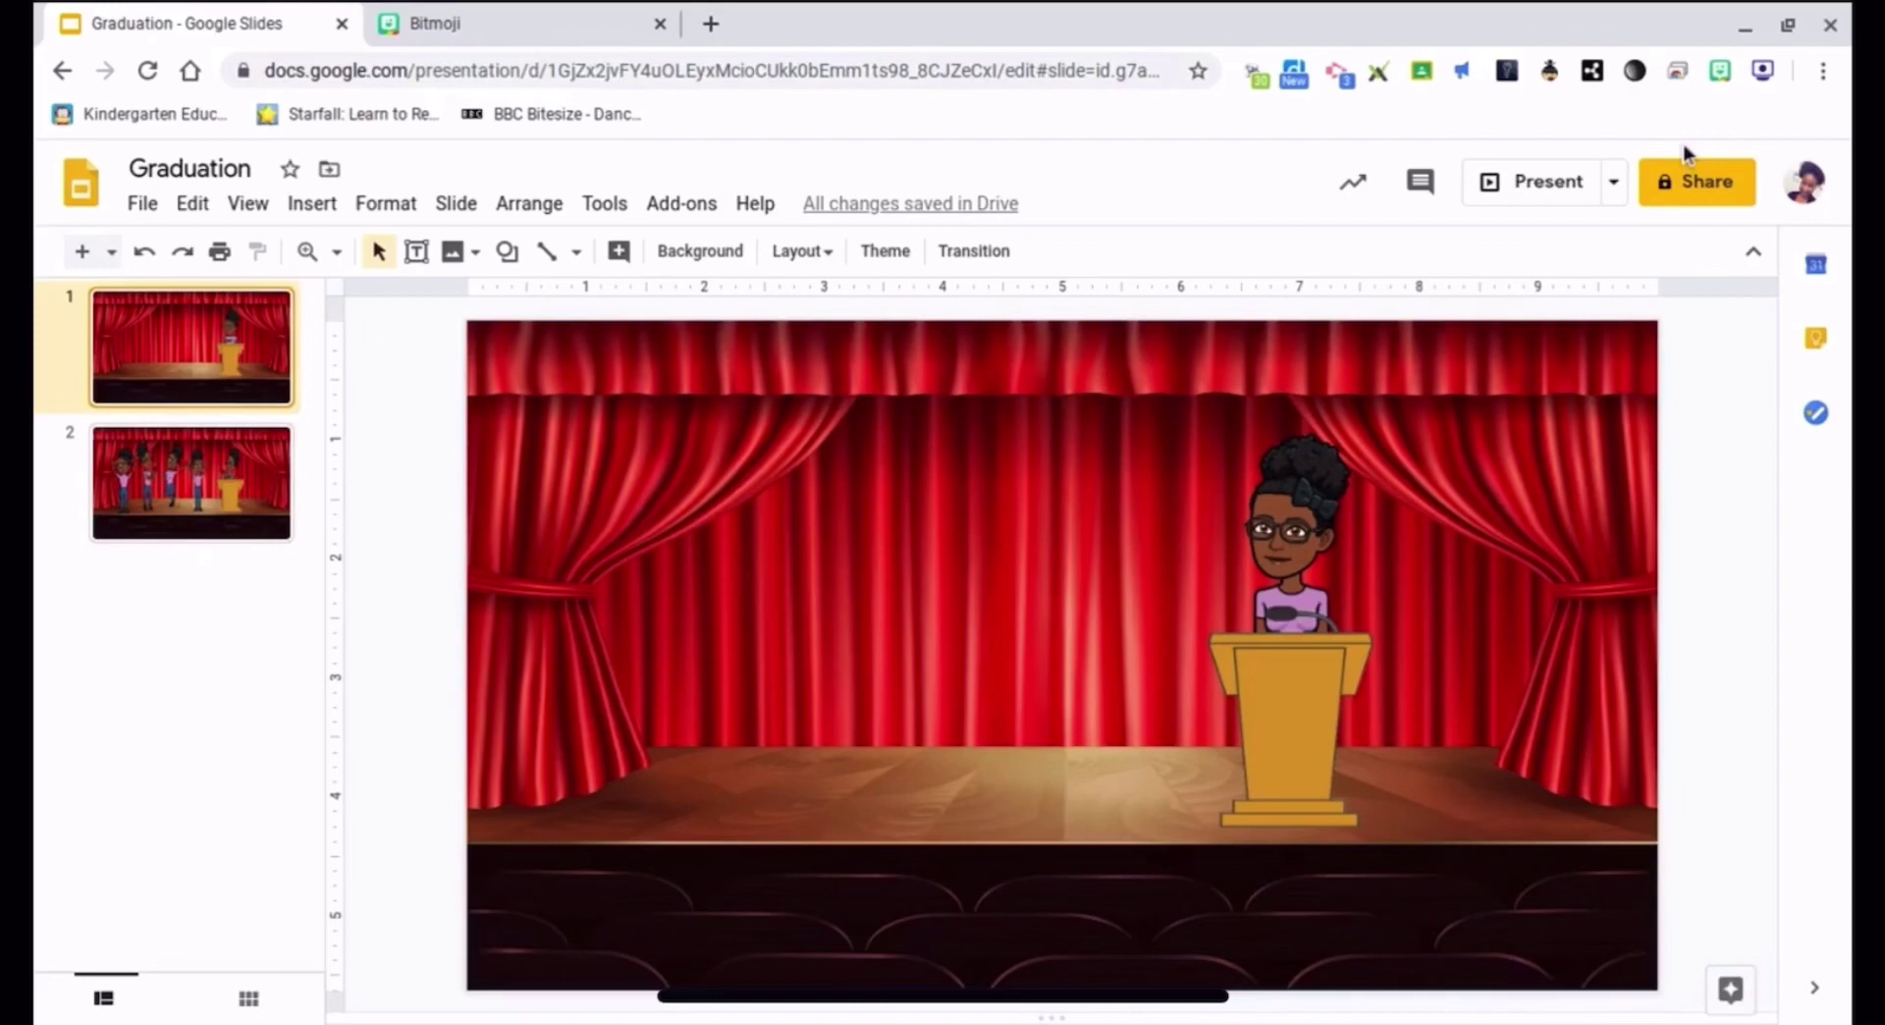
click(1726, 70)
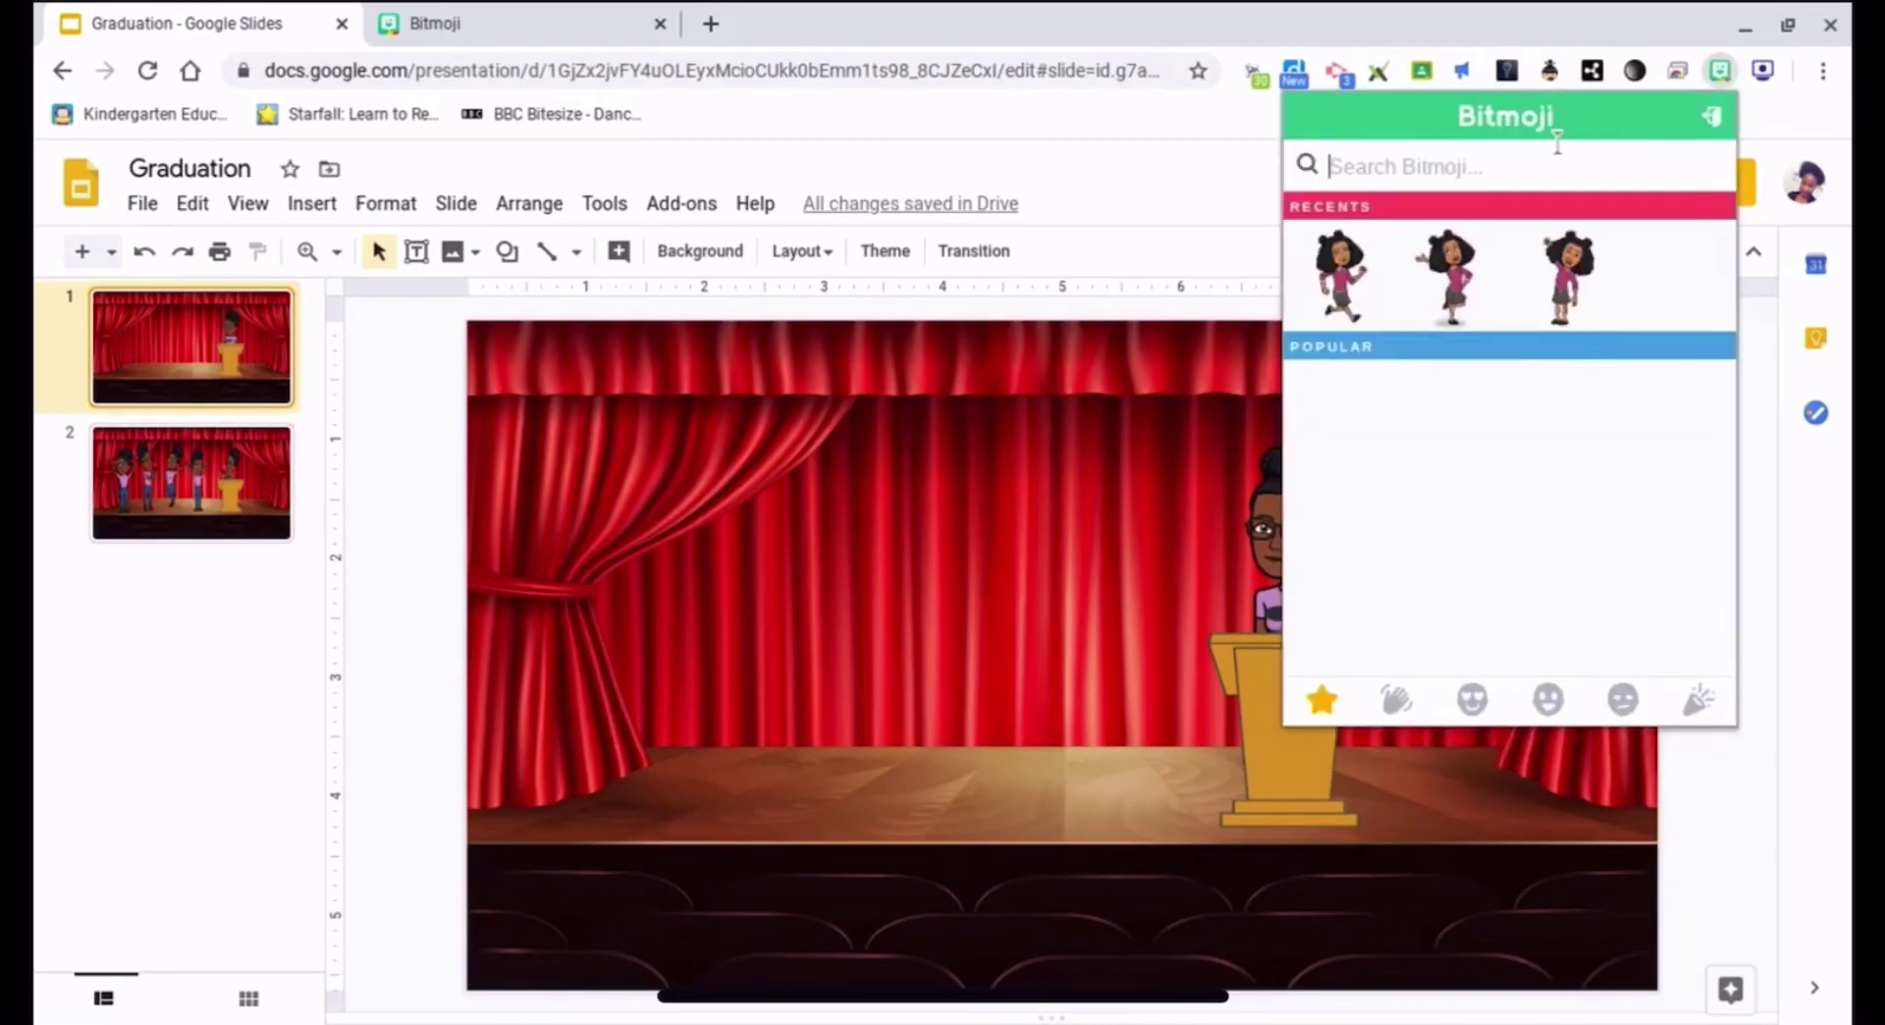
text(walk)
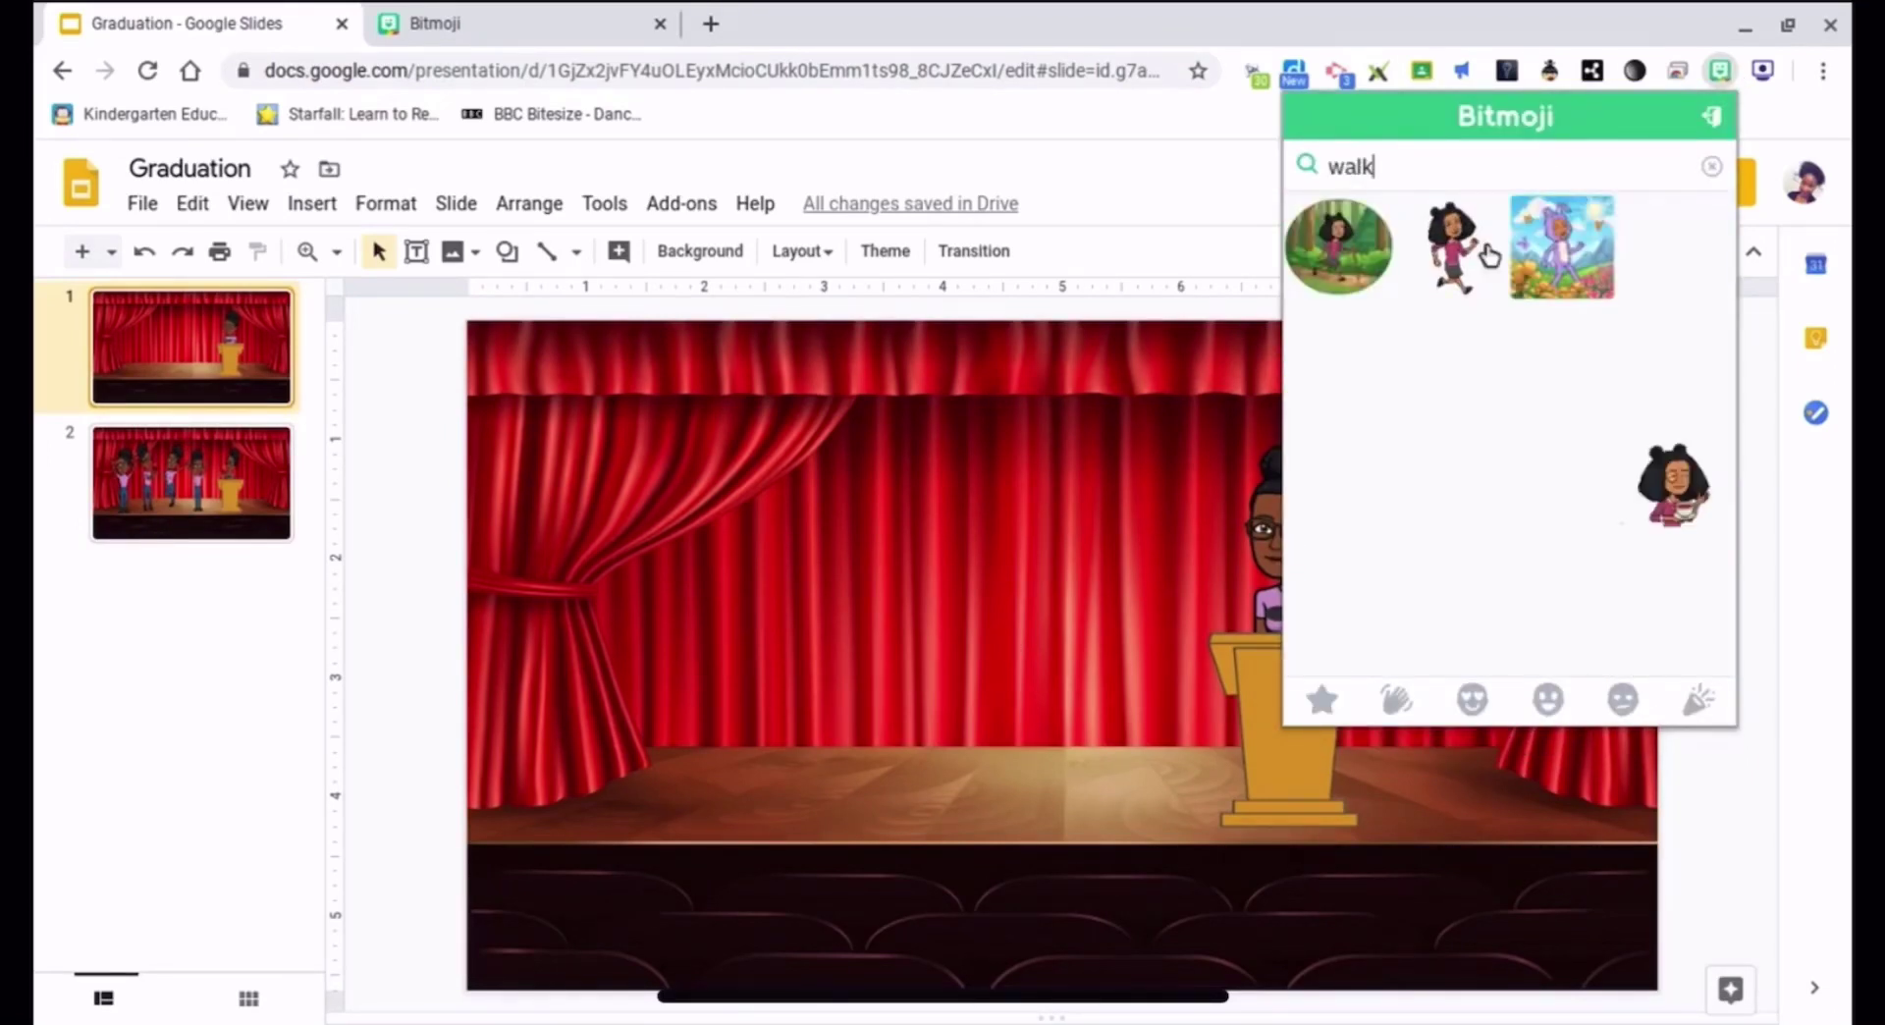
drag(1483, 248, 749, 705)
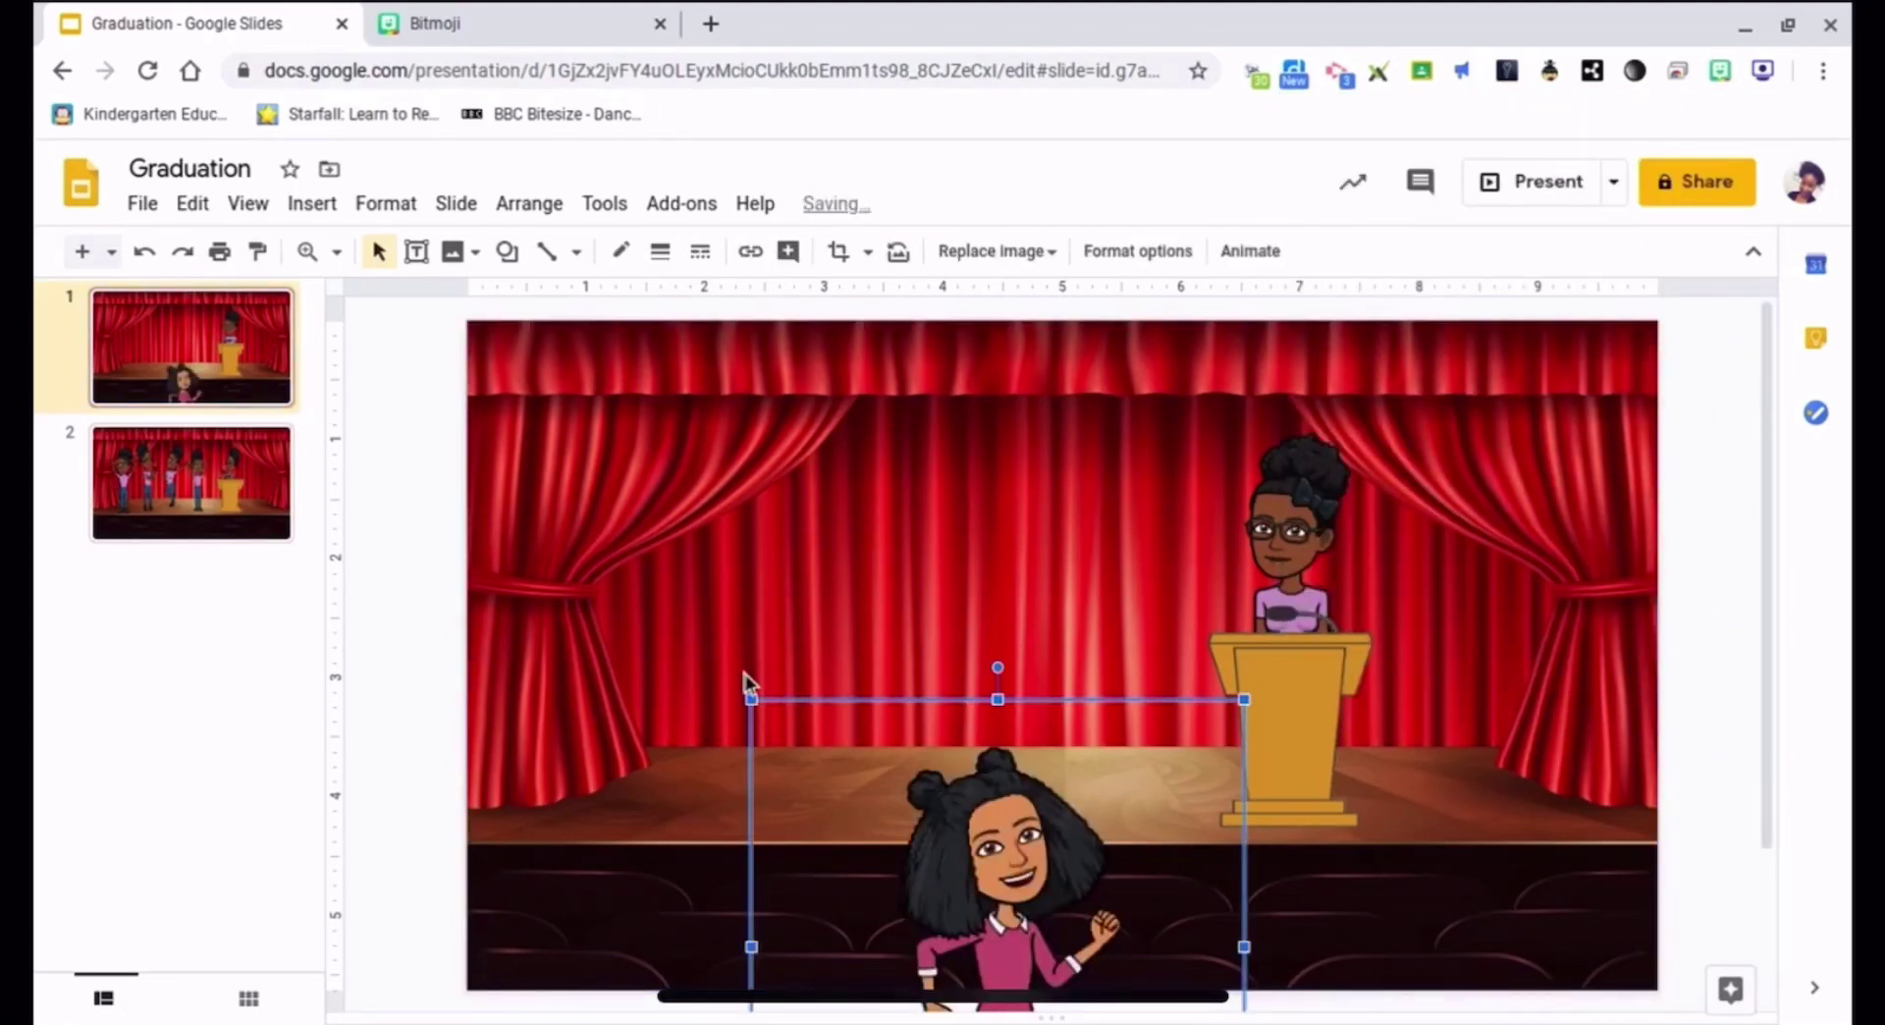
- Shrink the walking girl to about podium scale and place her on the left part of the stage
drag(751, 699, 932, 881)
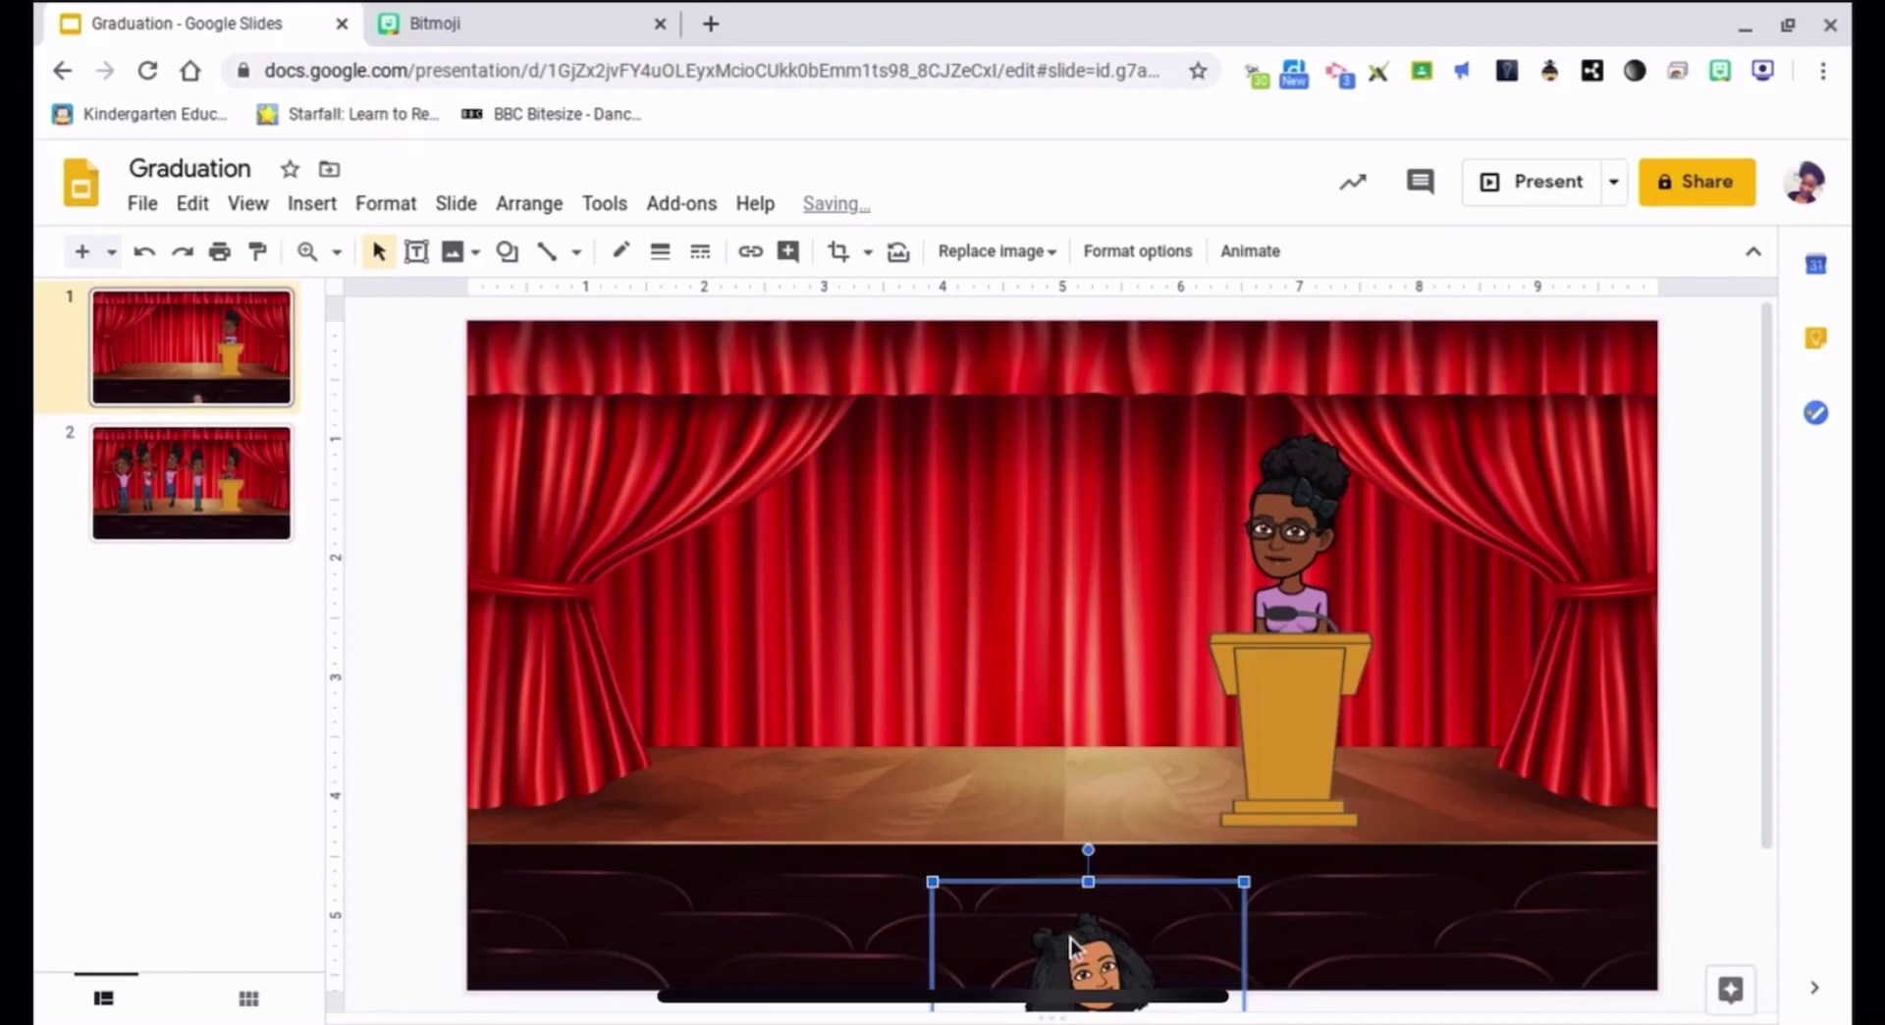
drag(1070, 941, 676, 634)
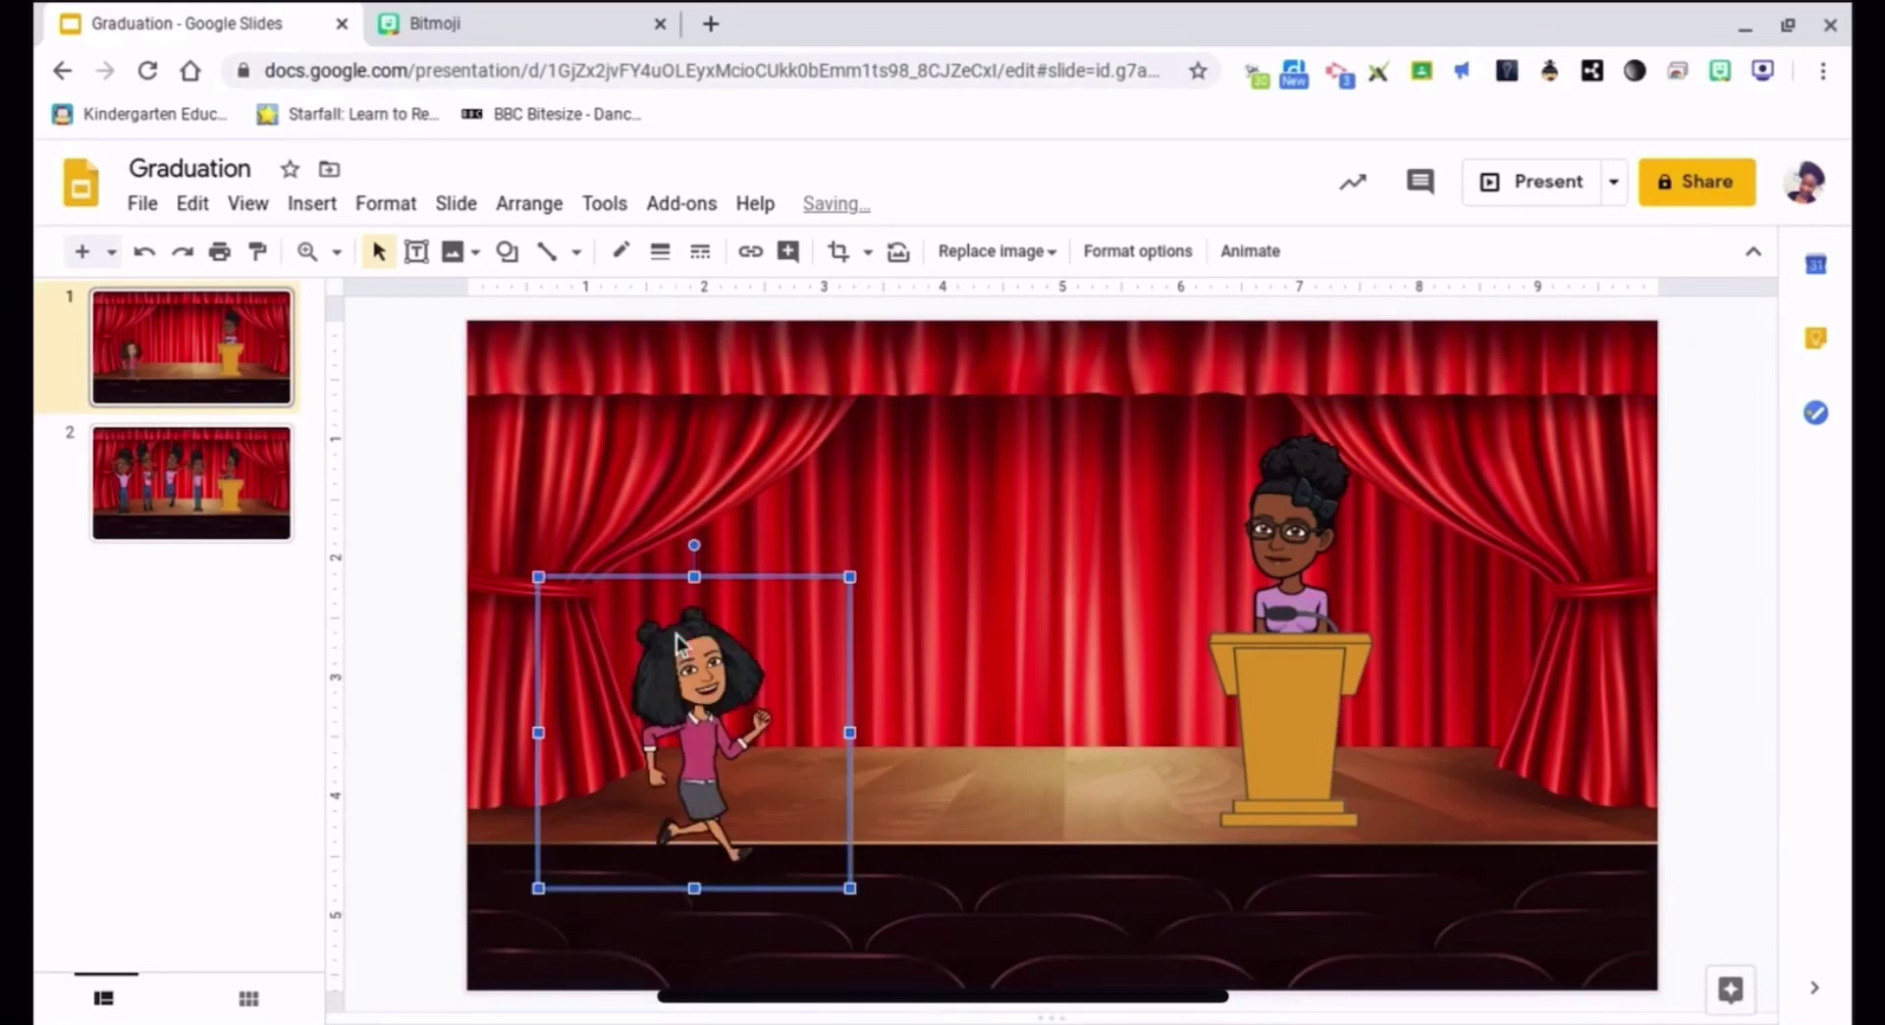
drag(851, 890, 782, 823)
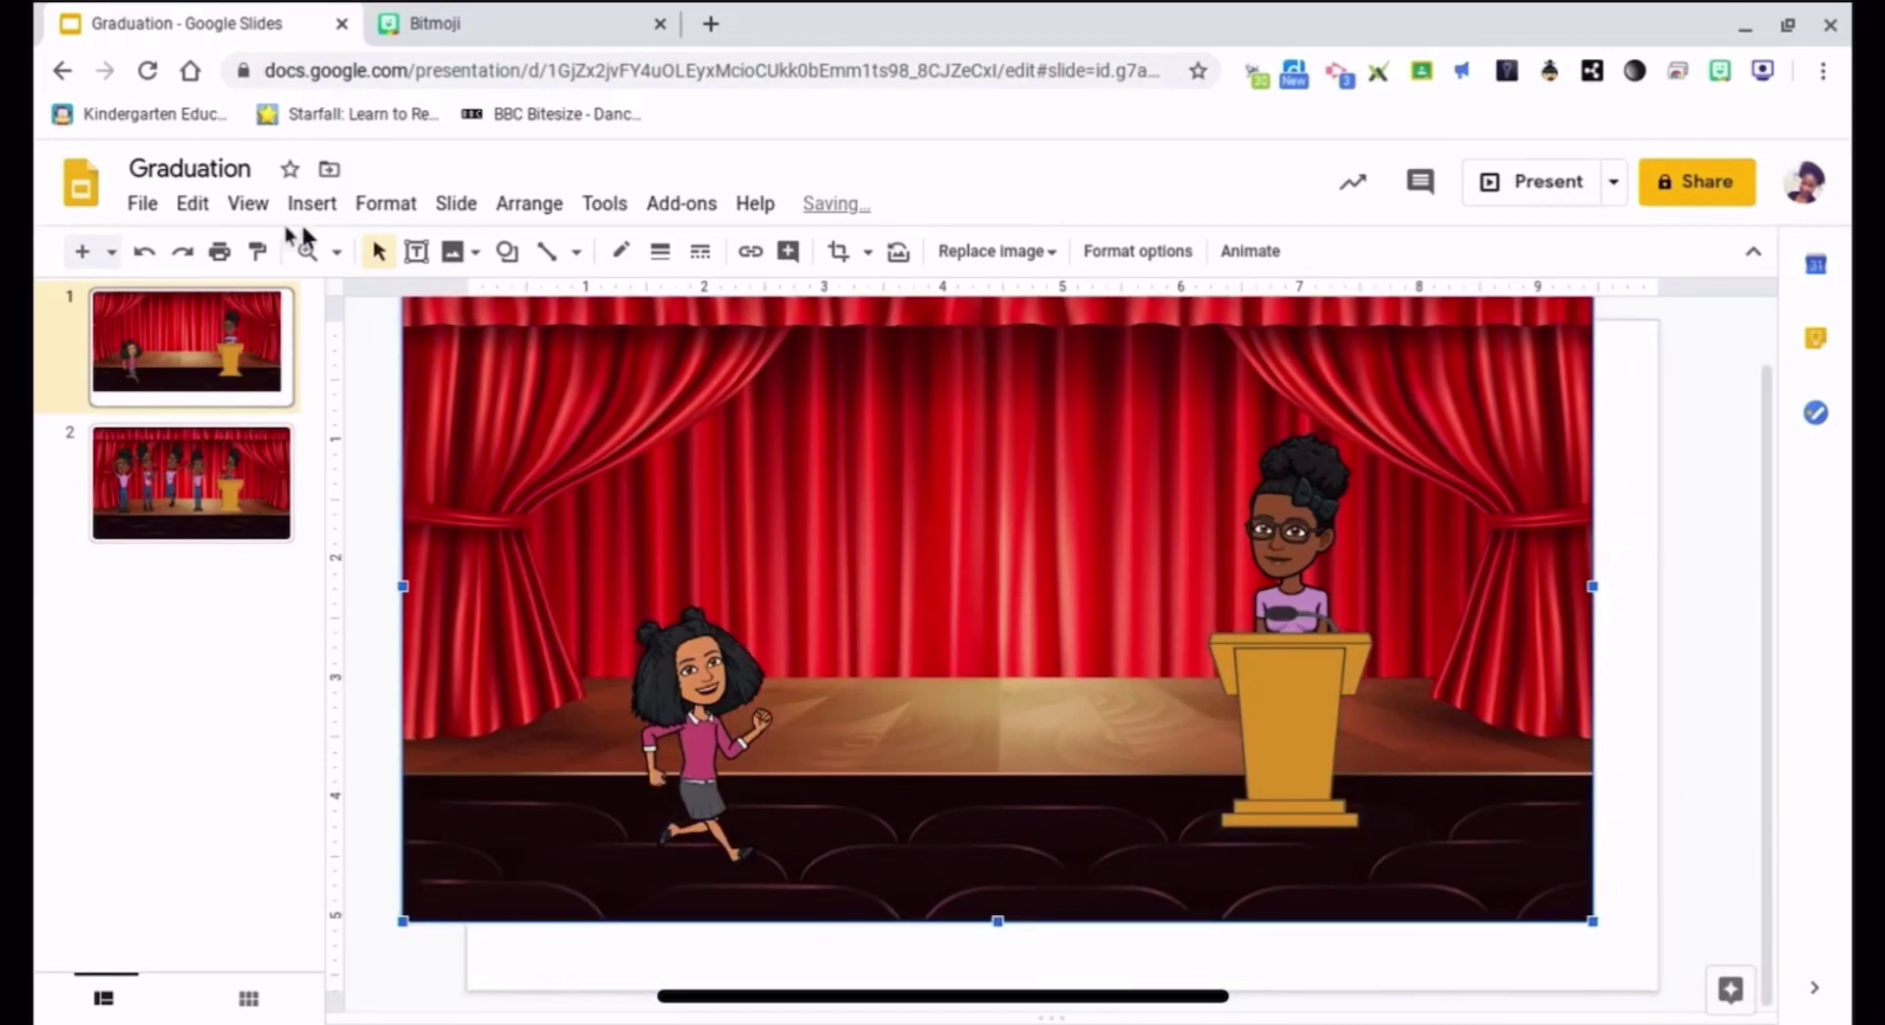
click(144, 251)
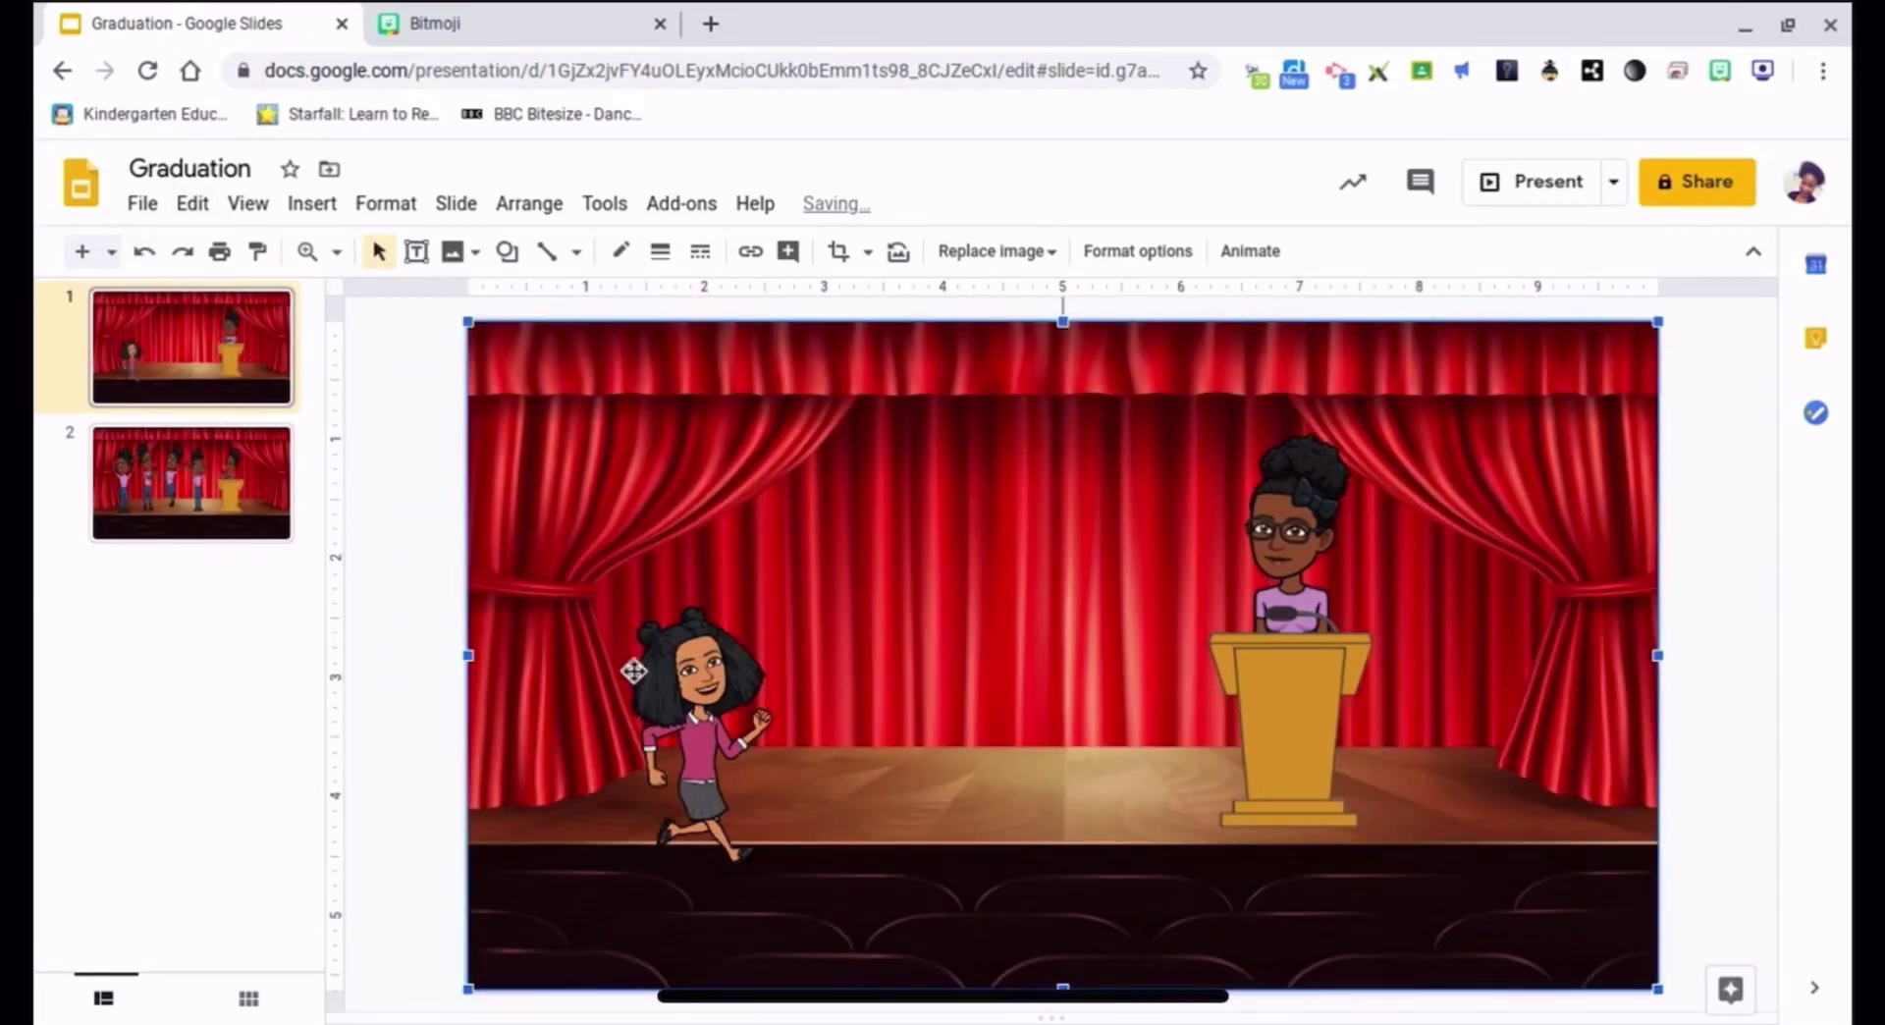
click(682, 732)
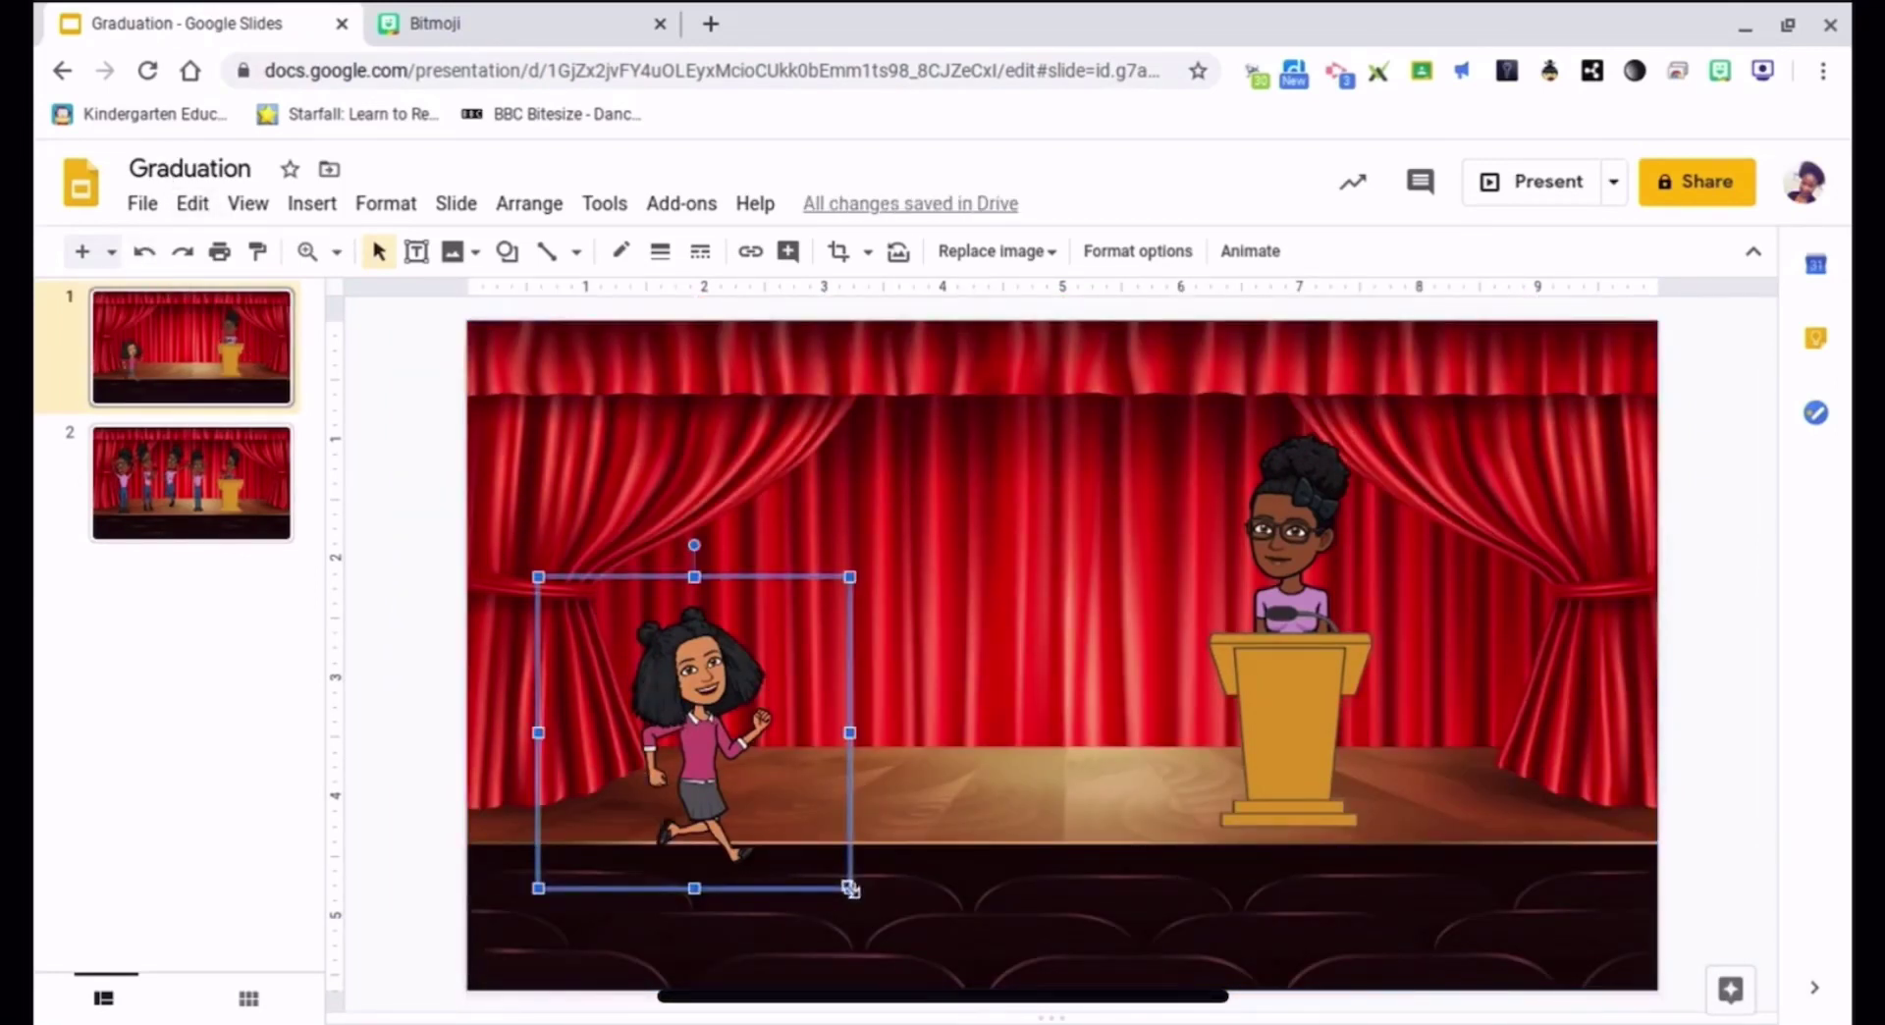
drag(850, 888, 773, 837)
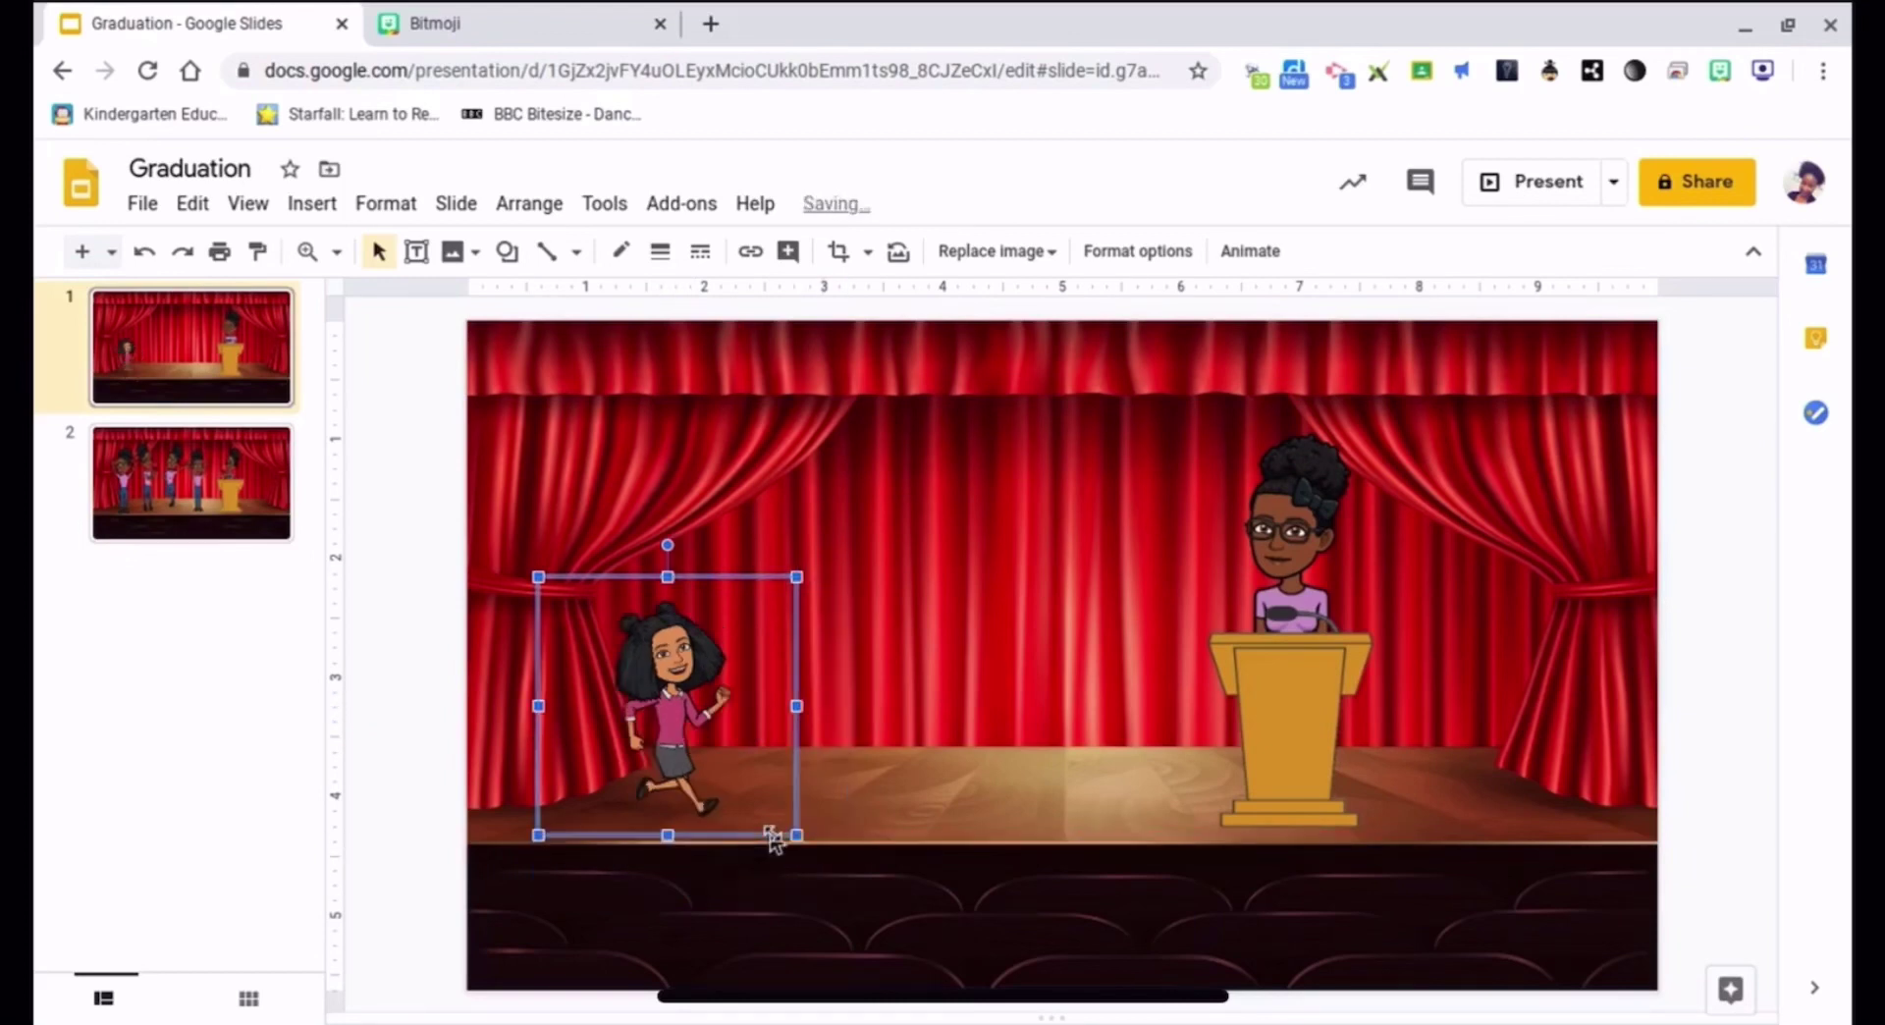
- Move the walking girl to the far left edge of the stage, in front of the curtain
click(980, 770)
click(671, 751)
drag(670, 751, 587, 754)
click(918, 733)
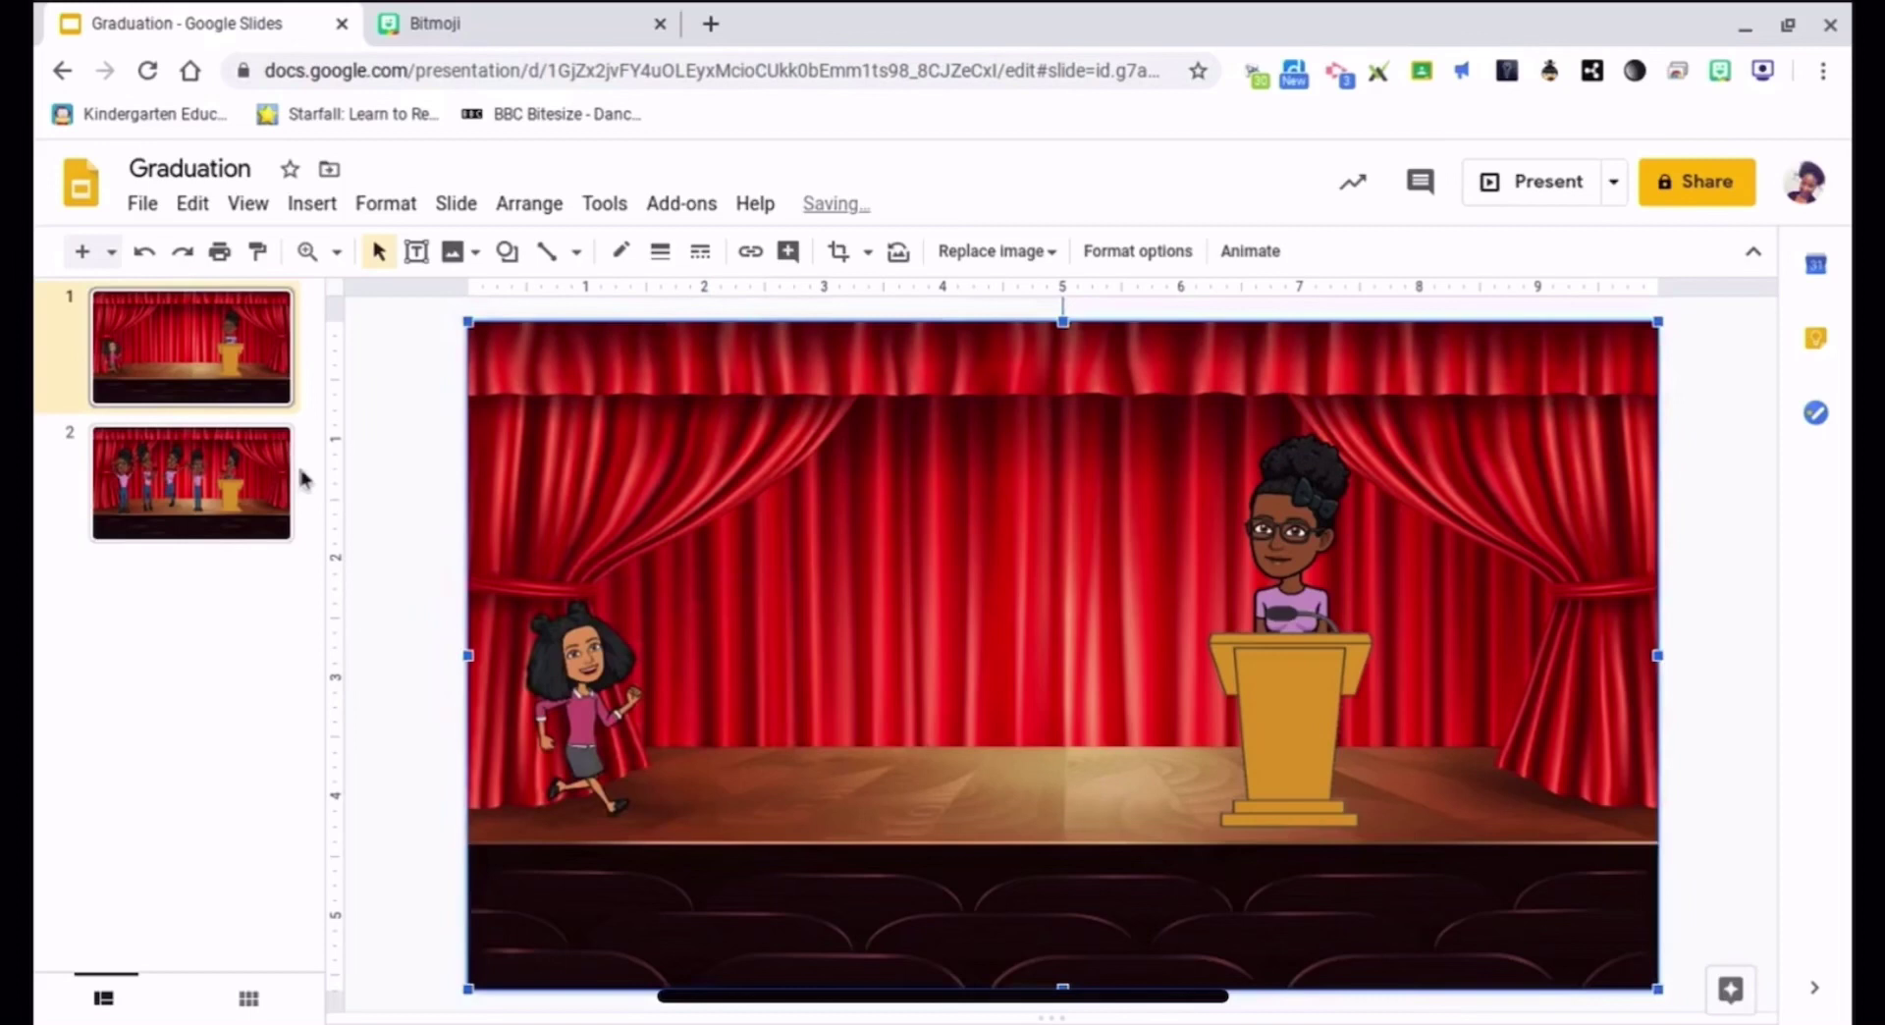
- Duplicate slide 1 and move the walking girl on the copy about one inch toward the podium
click(190, 371)
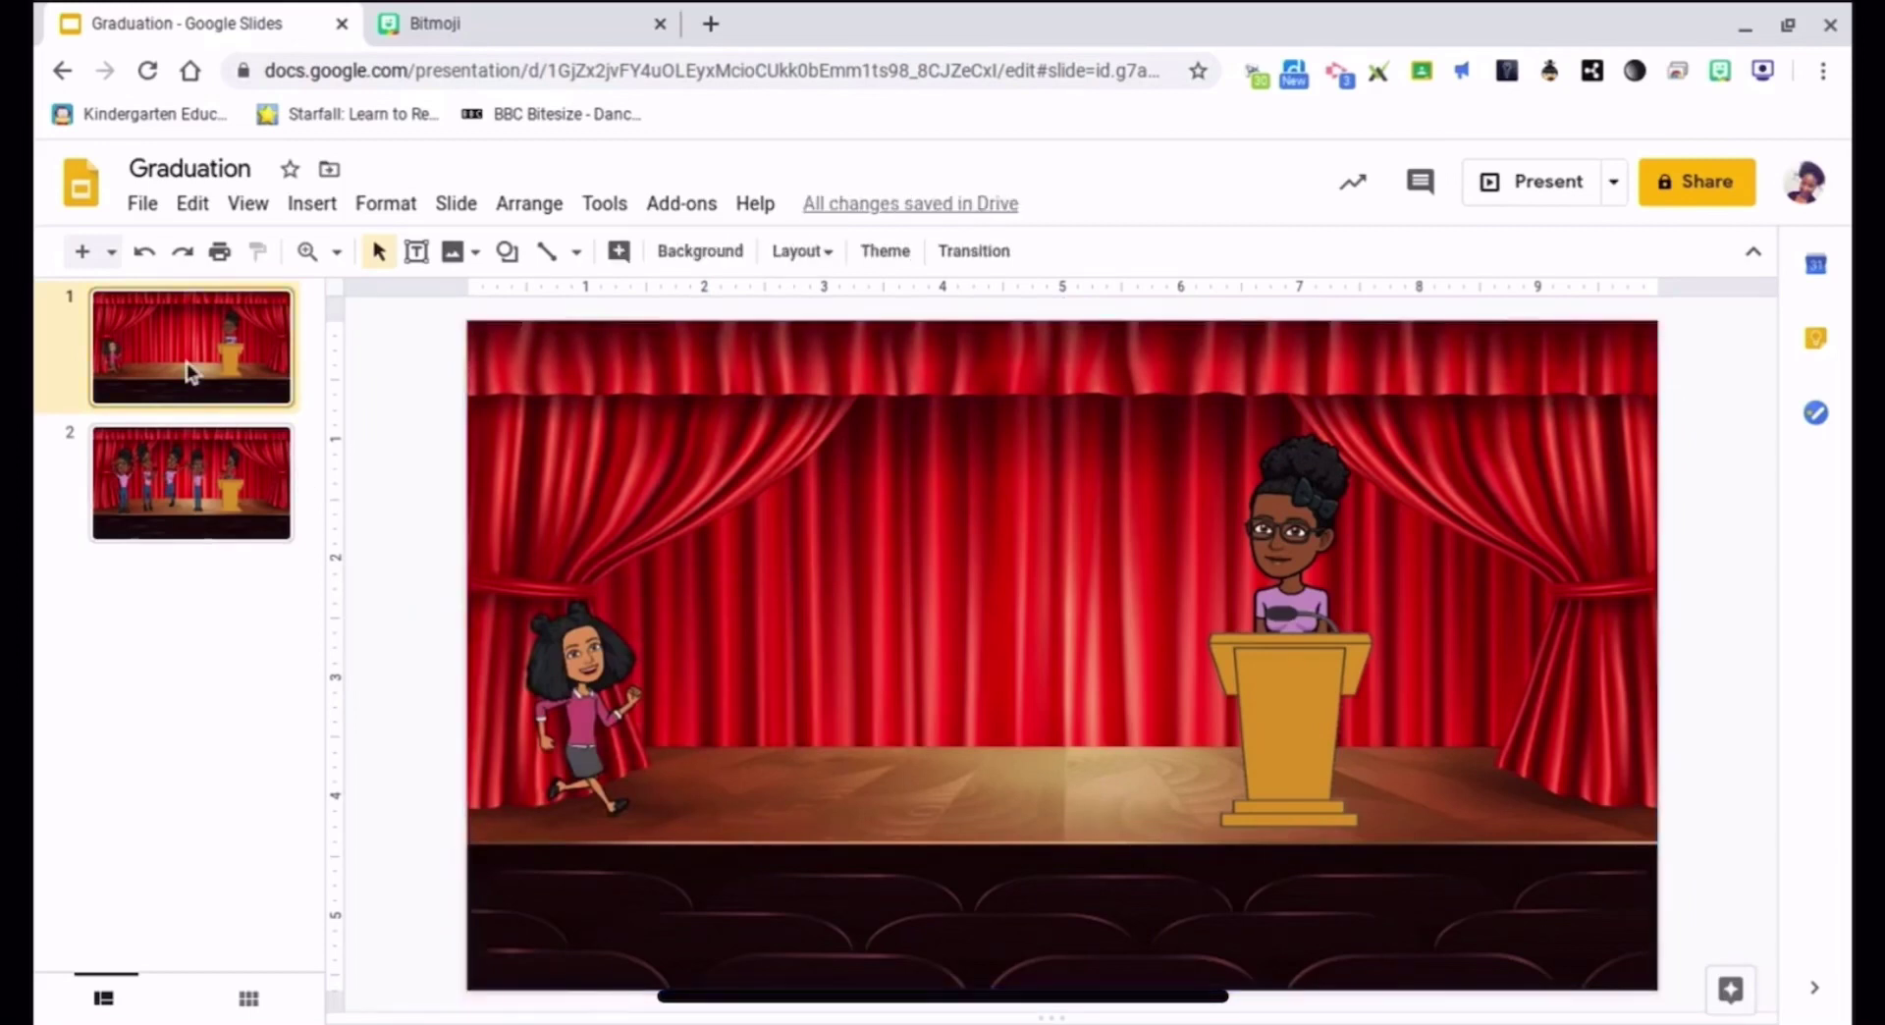
right_click(190, 371)
click(308, 541)
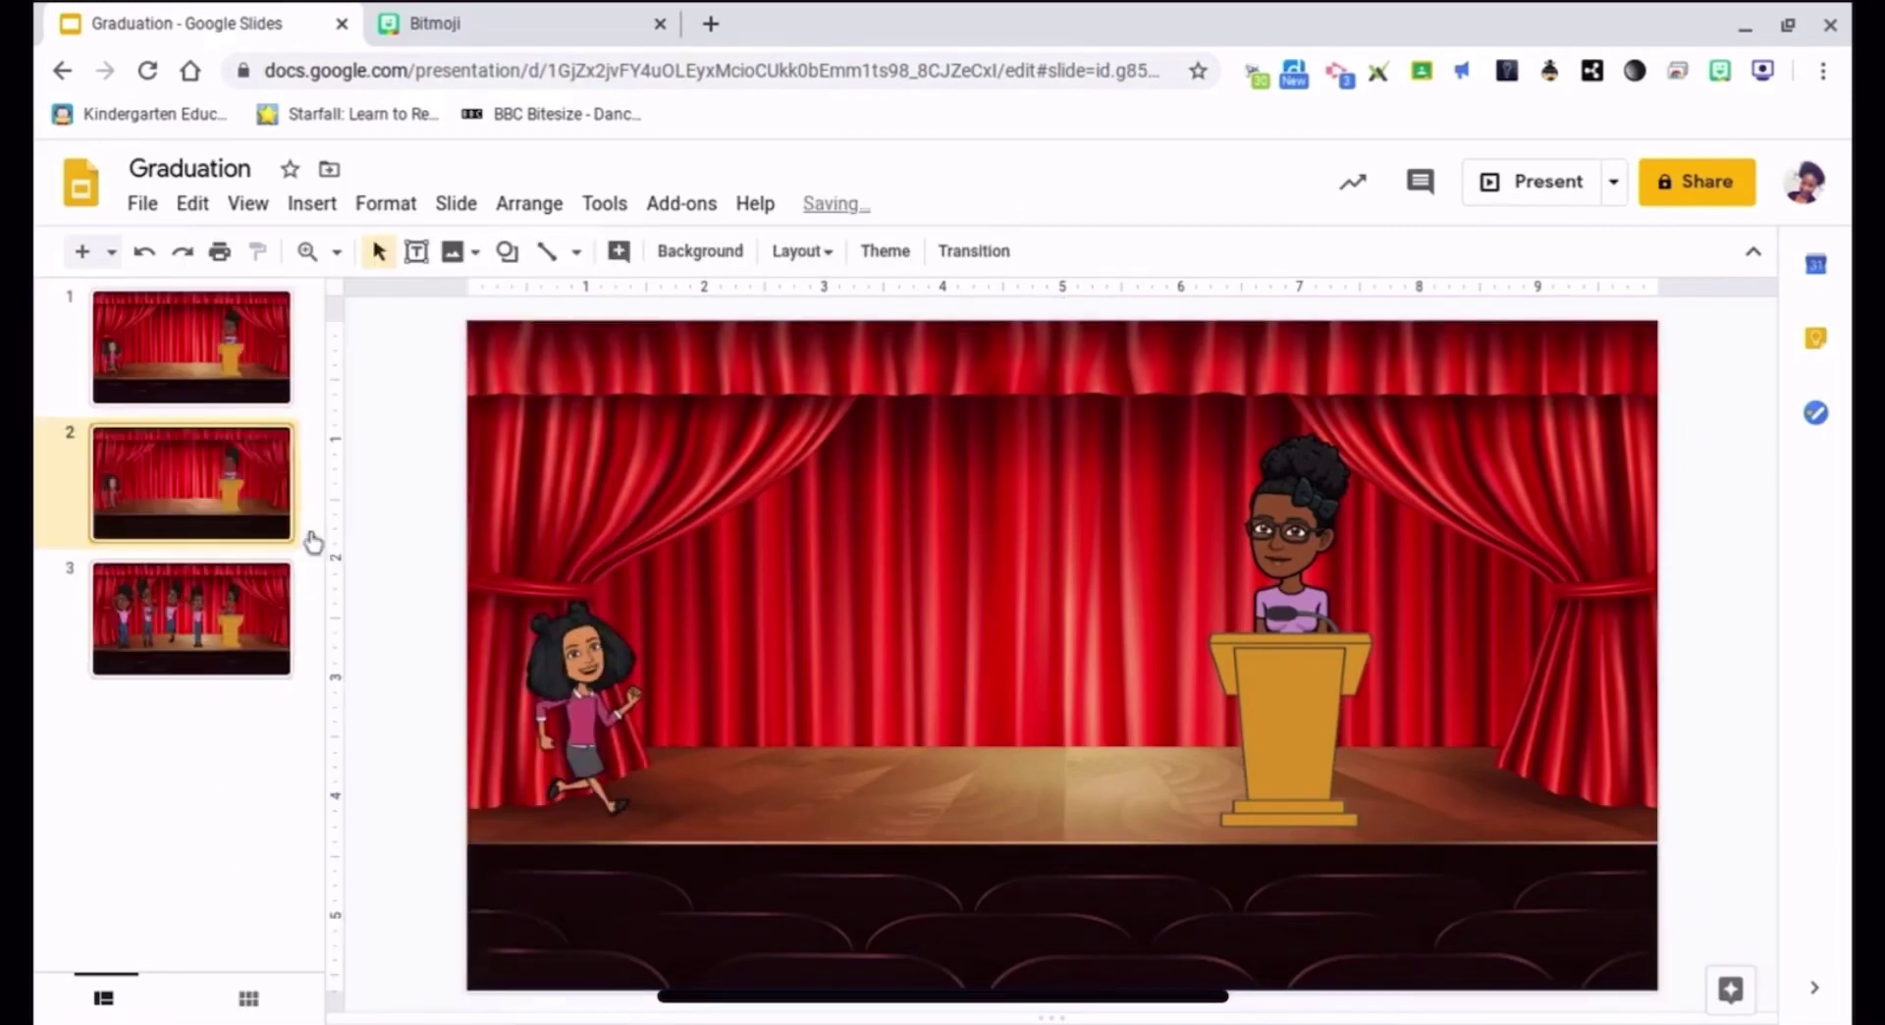
click(578, 670)
drag(578, 671, 695, 678)
- On slide 2, replace the speaker at the podium with a copy of the clapping speaker from the last slide
click(1246, 539)
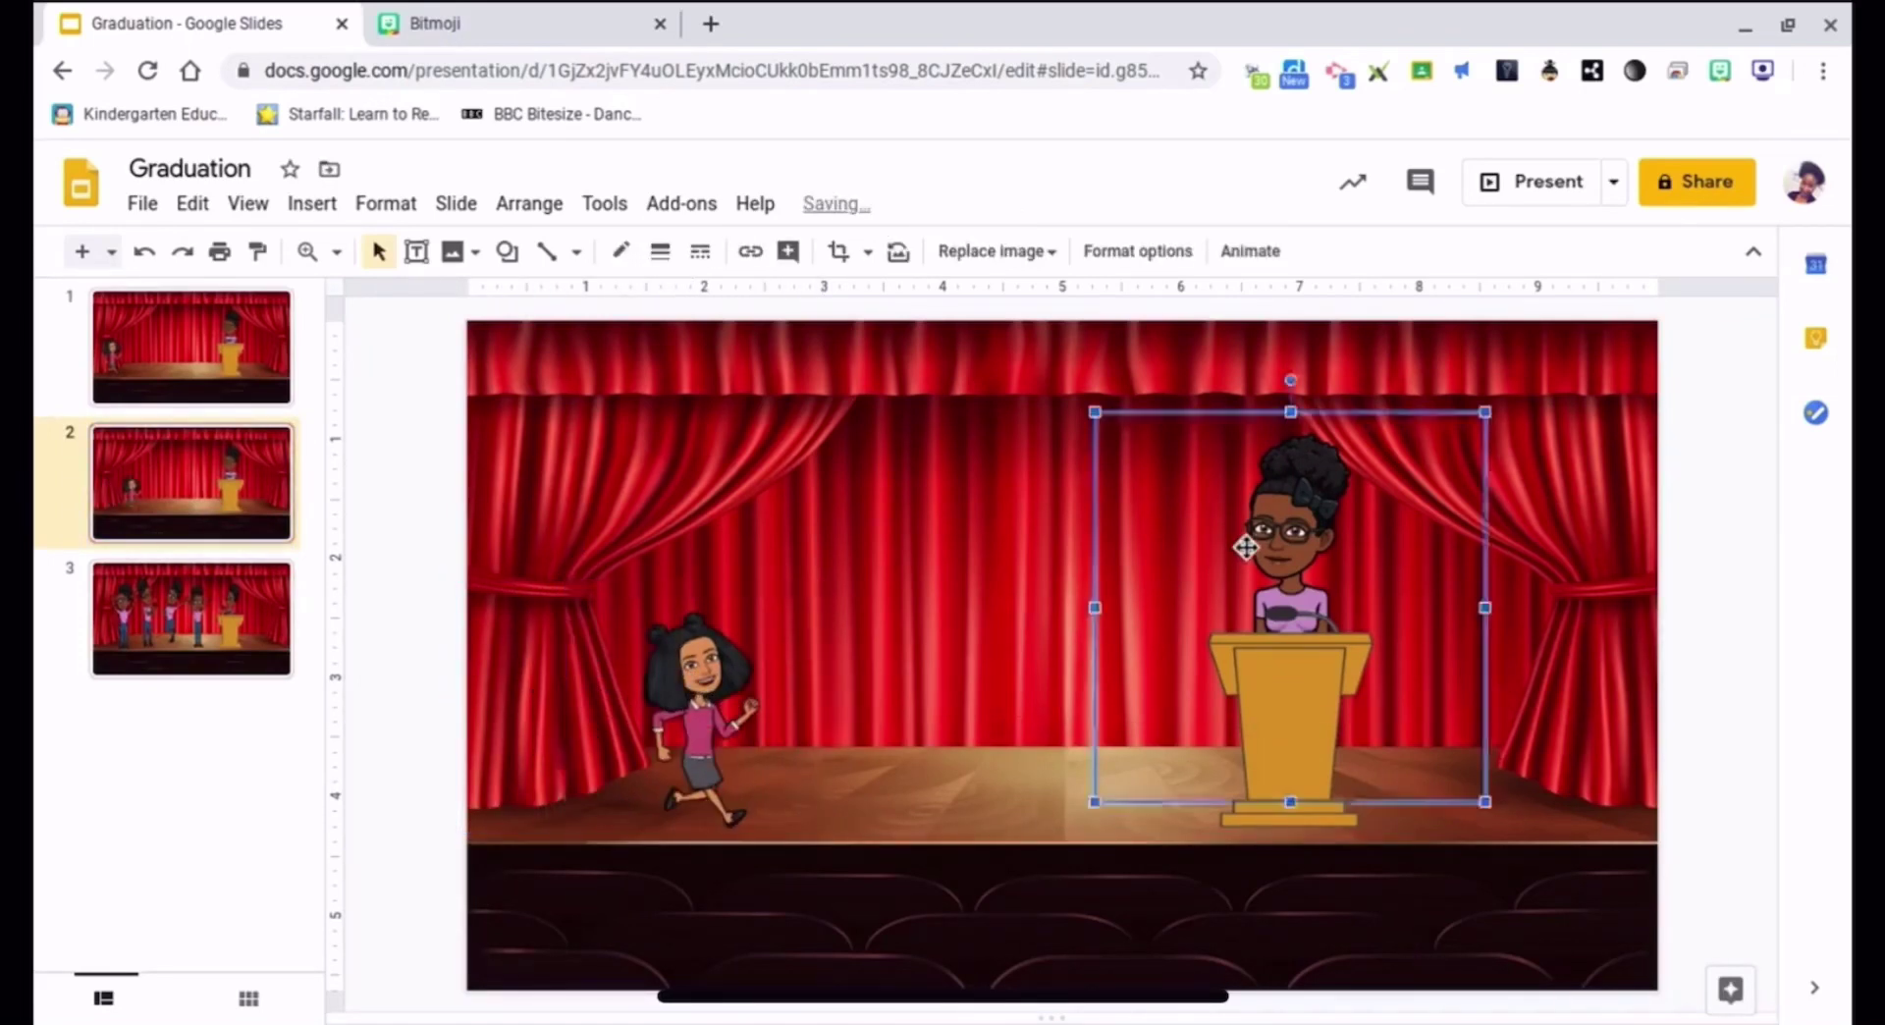
key(Delete)
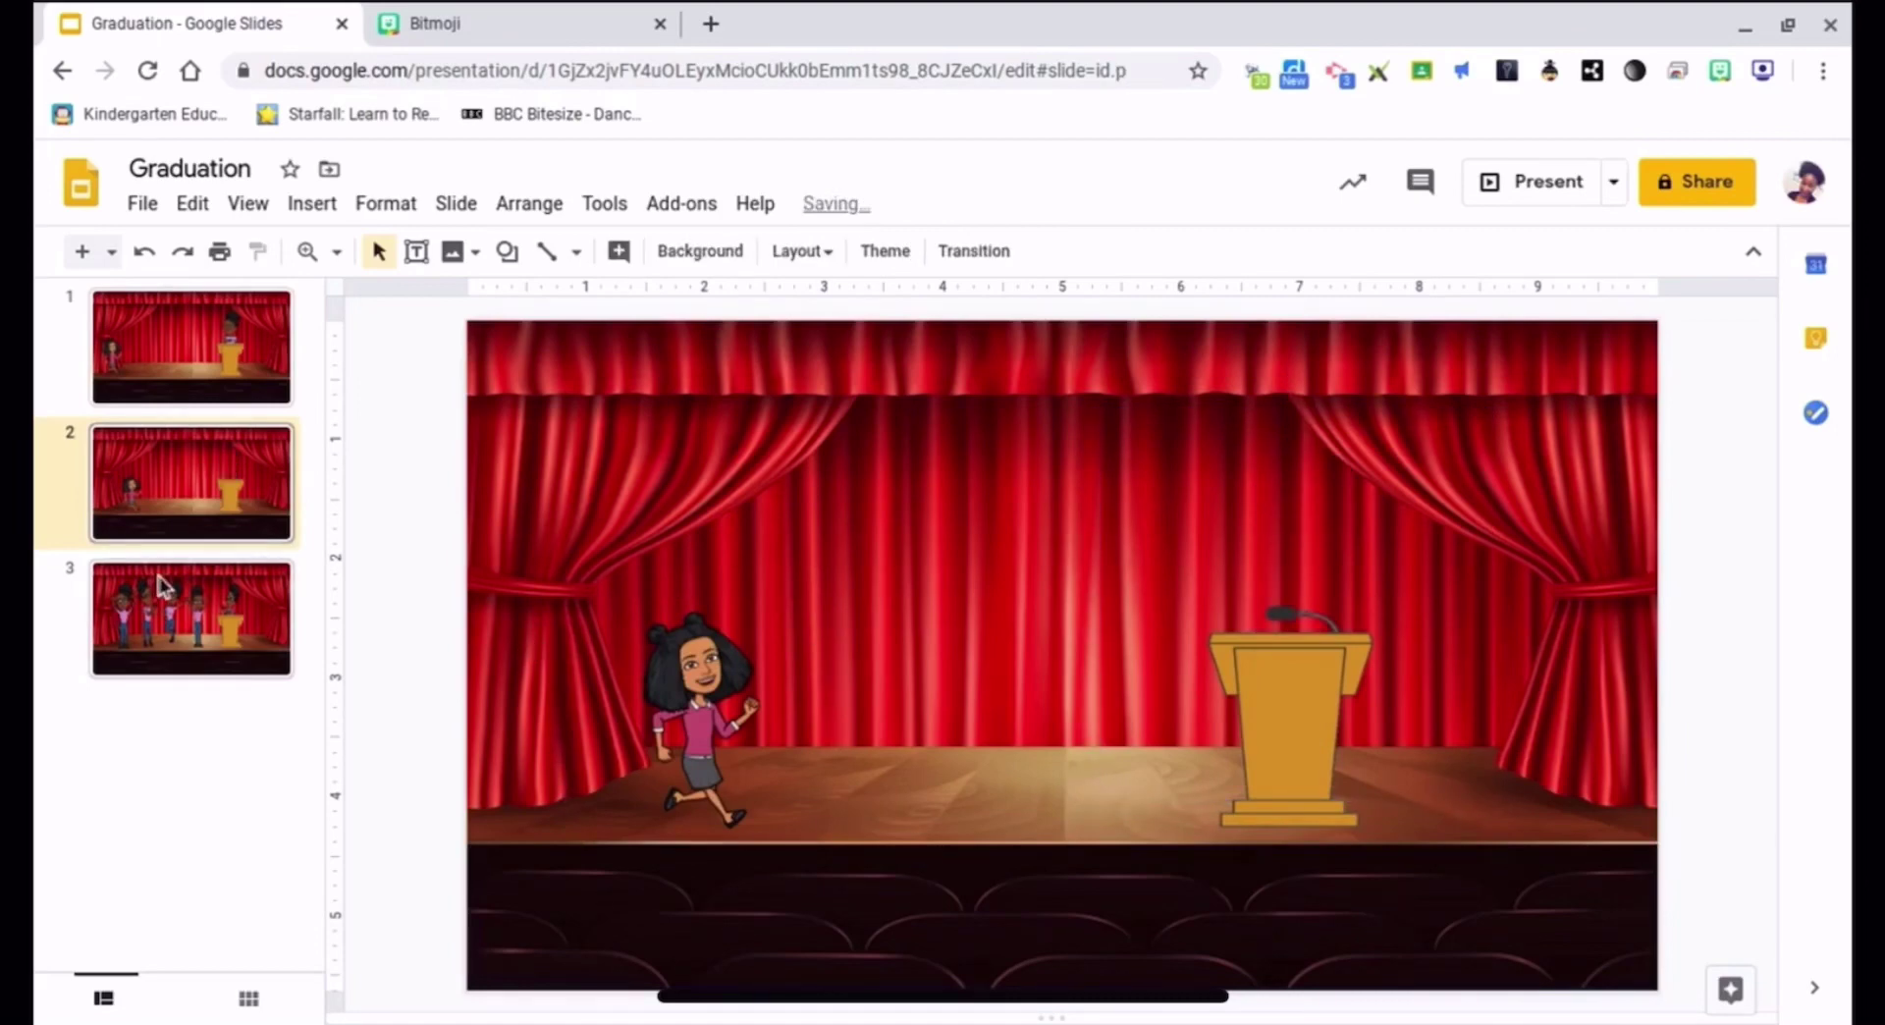
click(162, 586)
click(1285, 555)
right_click(1281, 554)
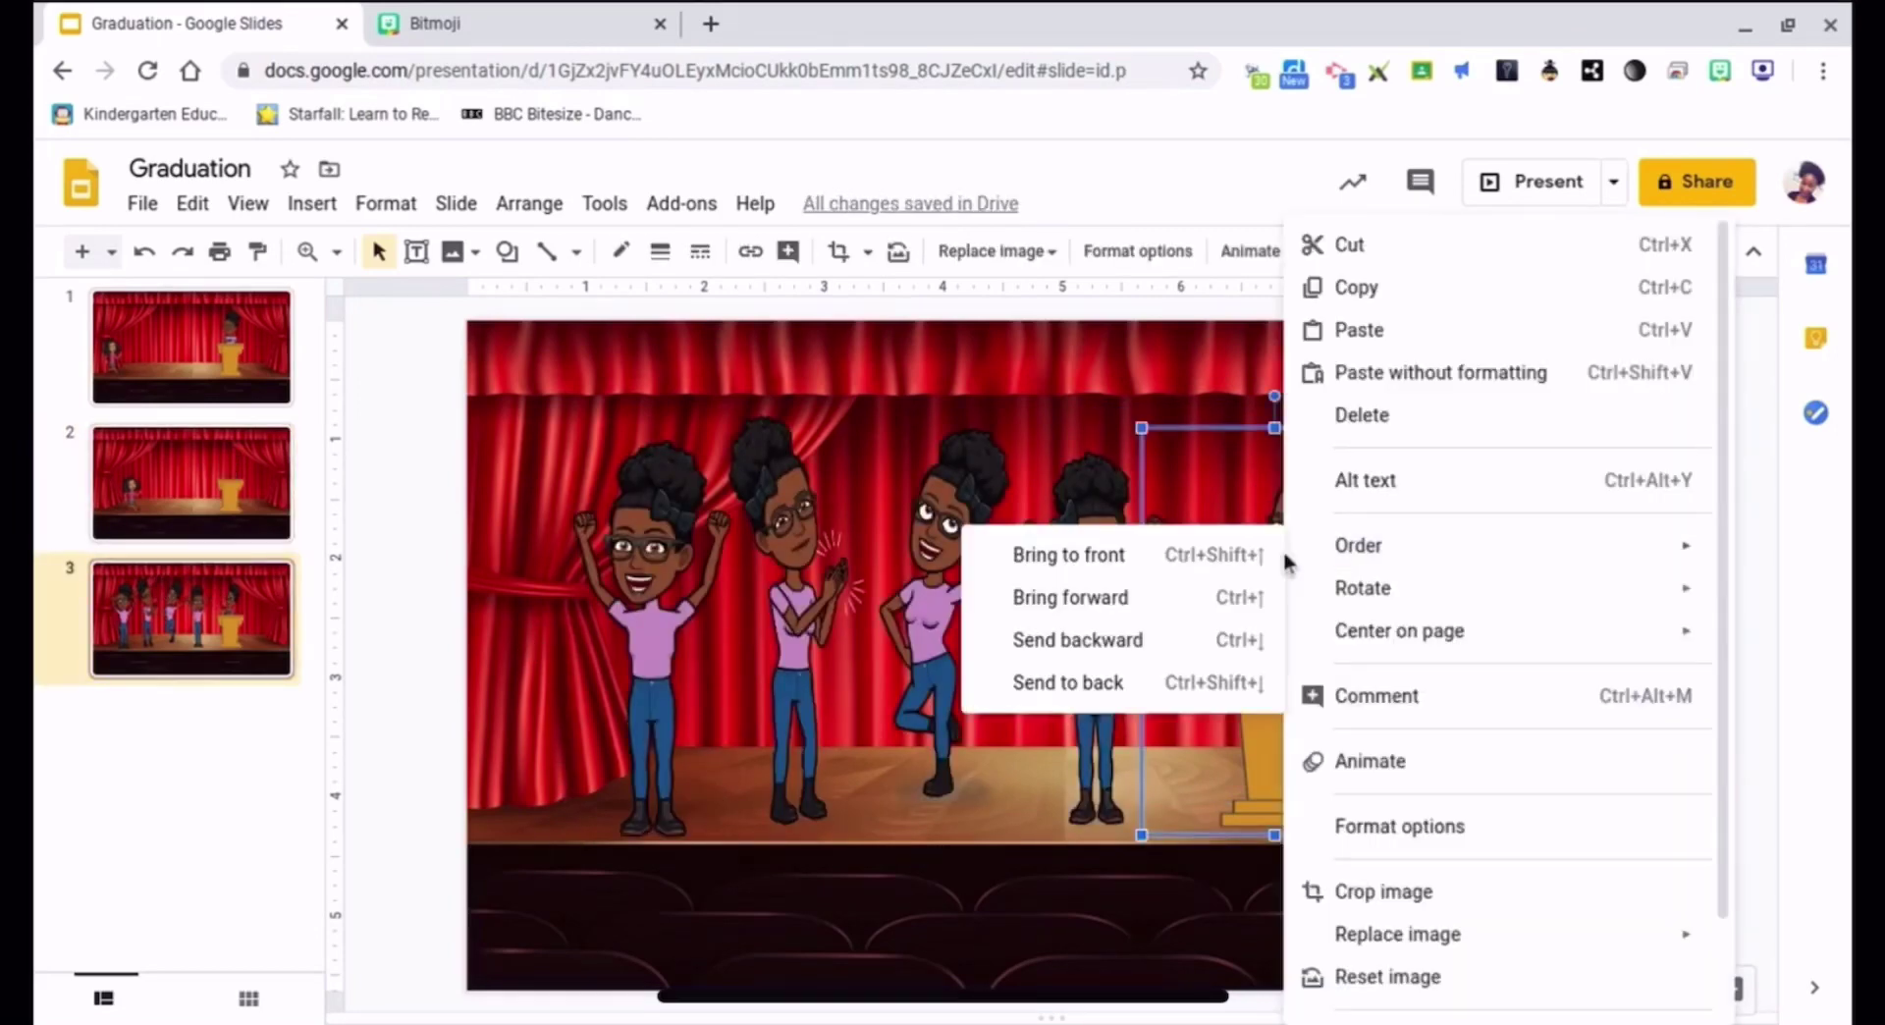
click(1427, 313)
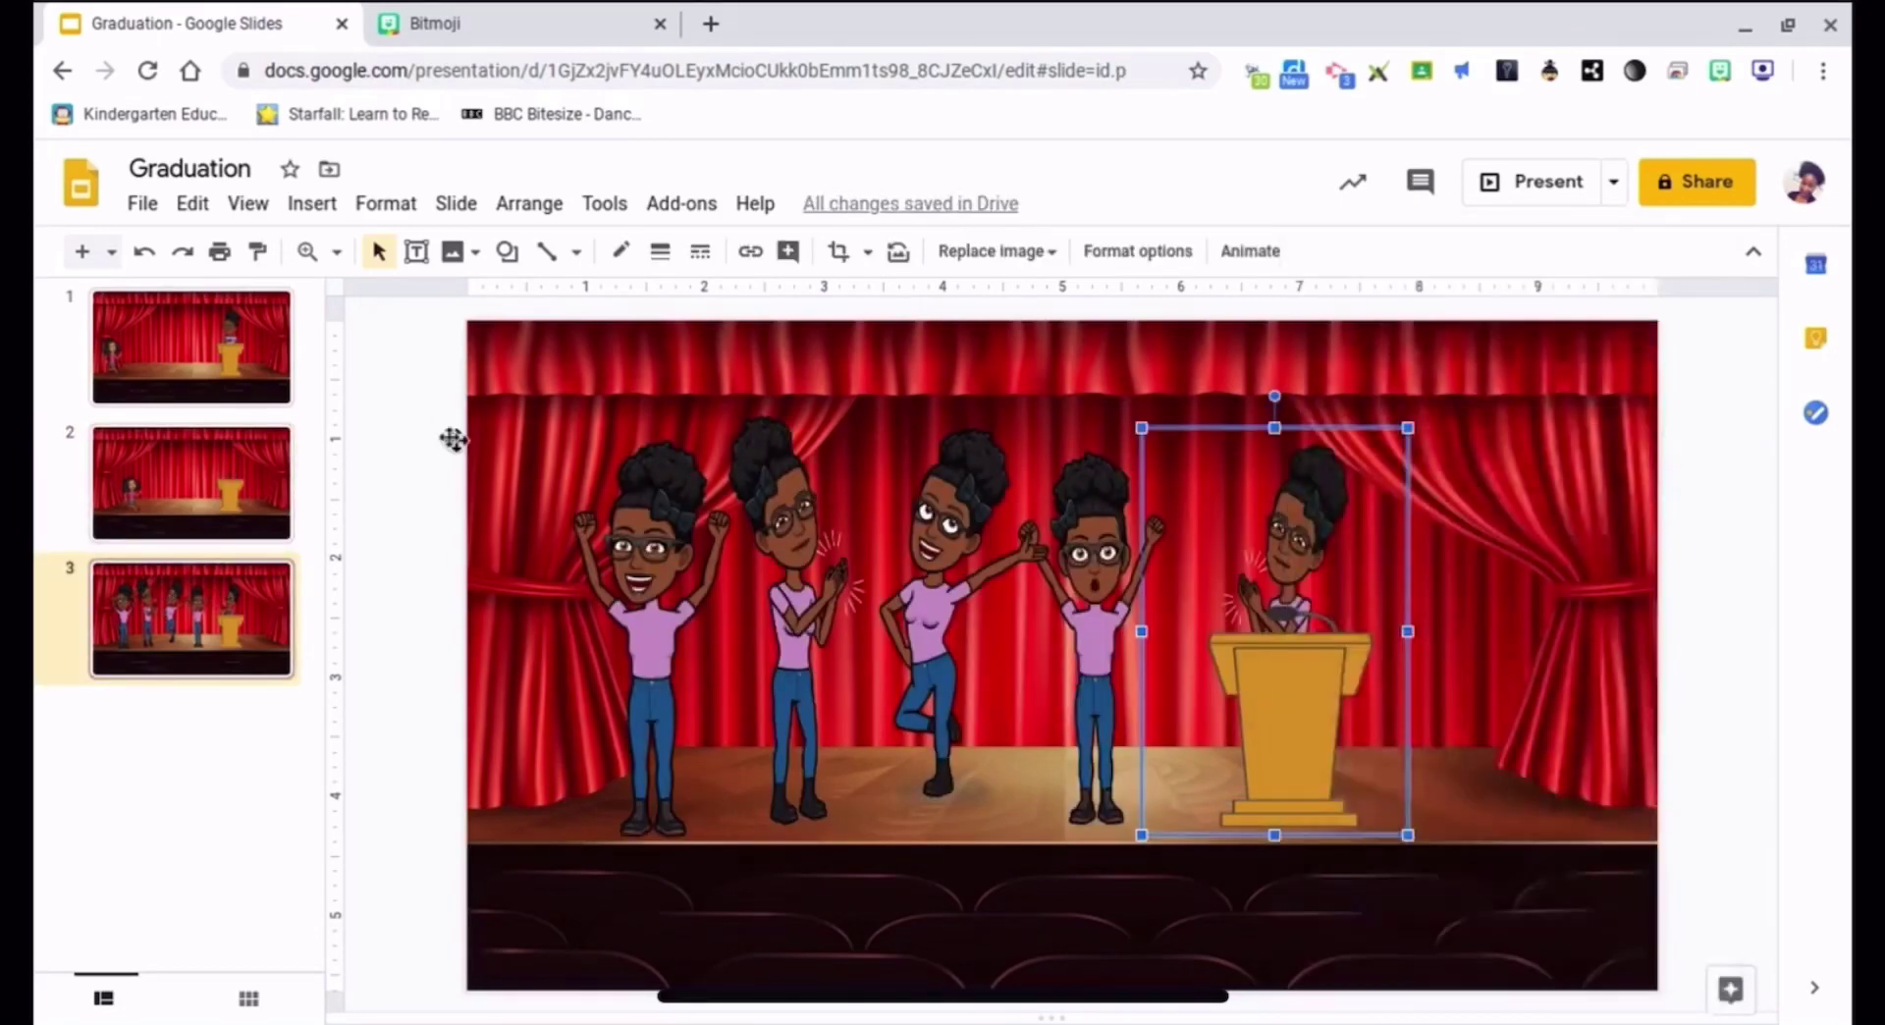
click(261, 472)
right_click(978, 517)
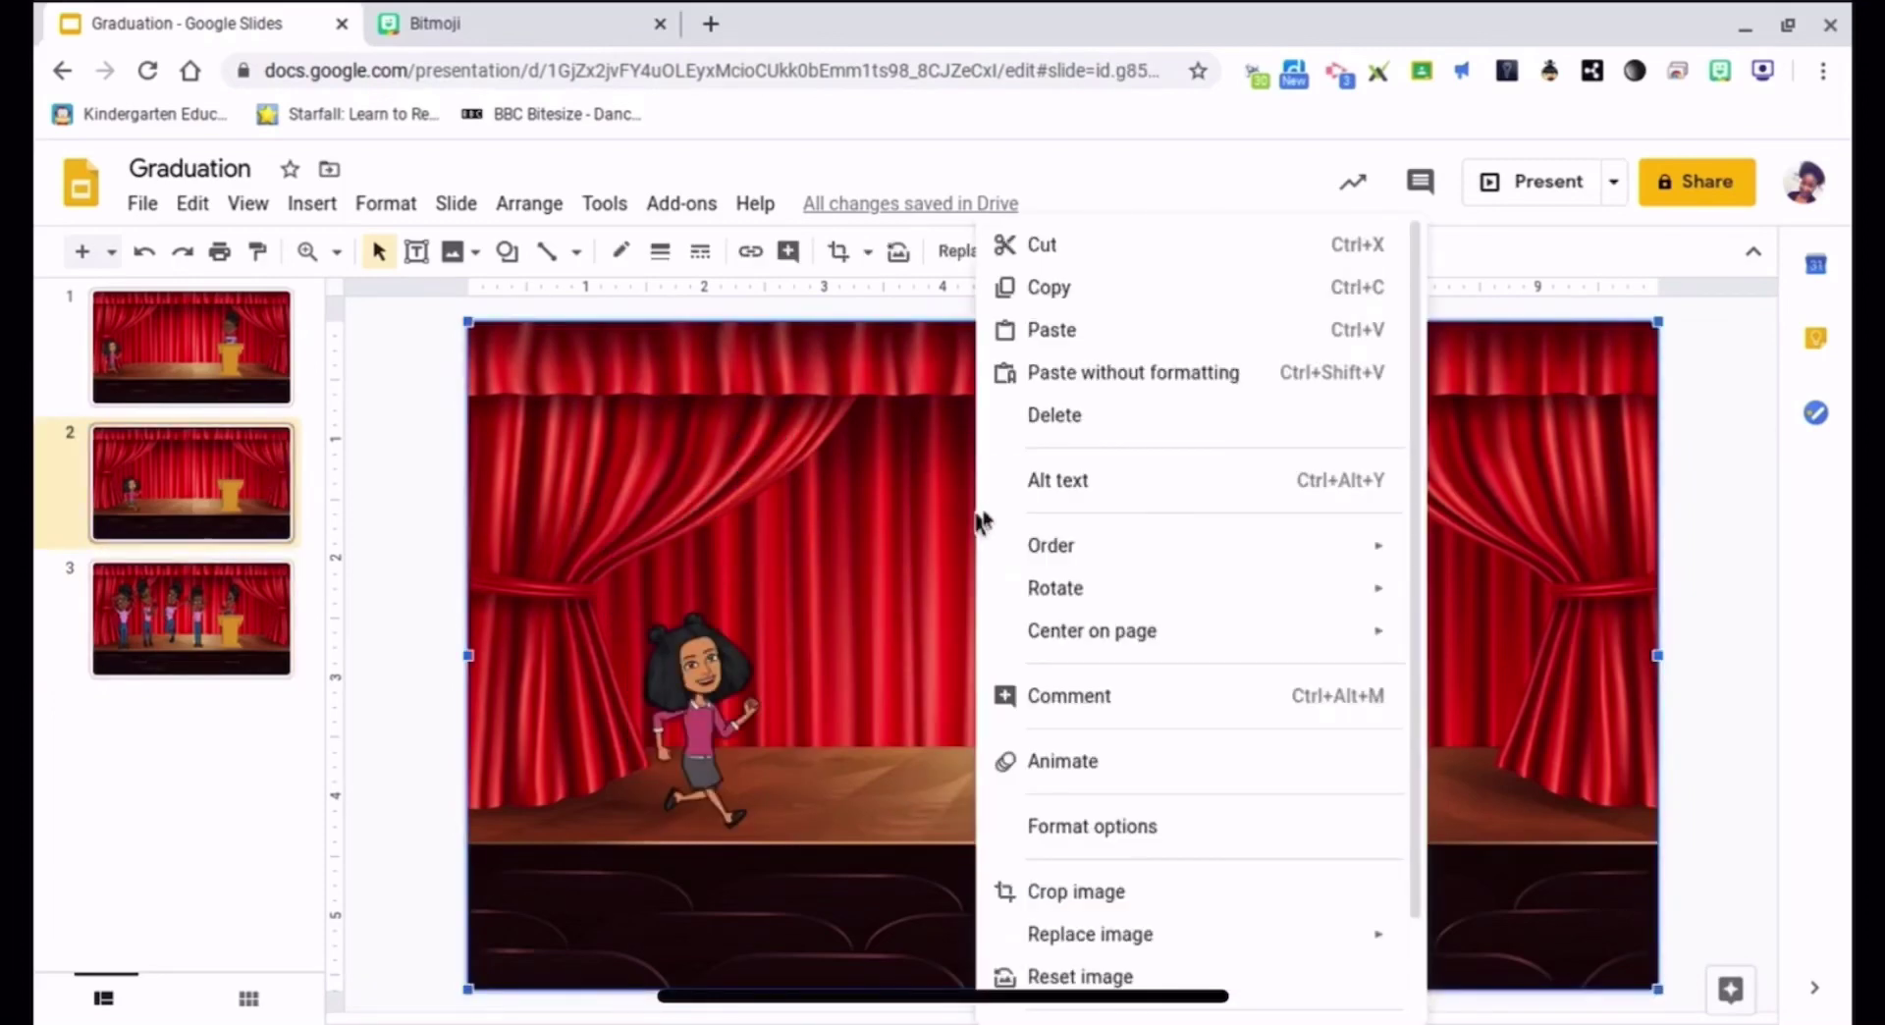
click(1053, 332)
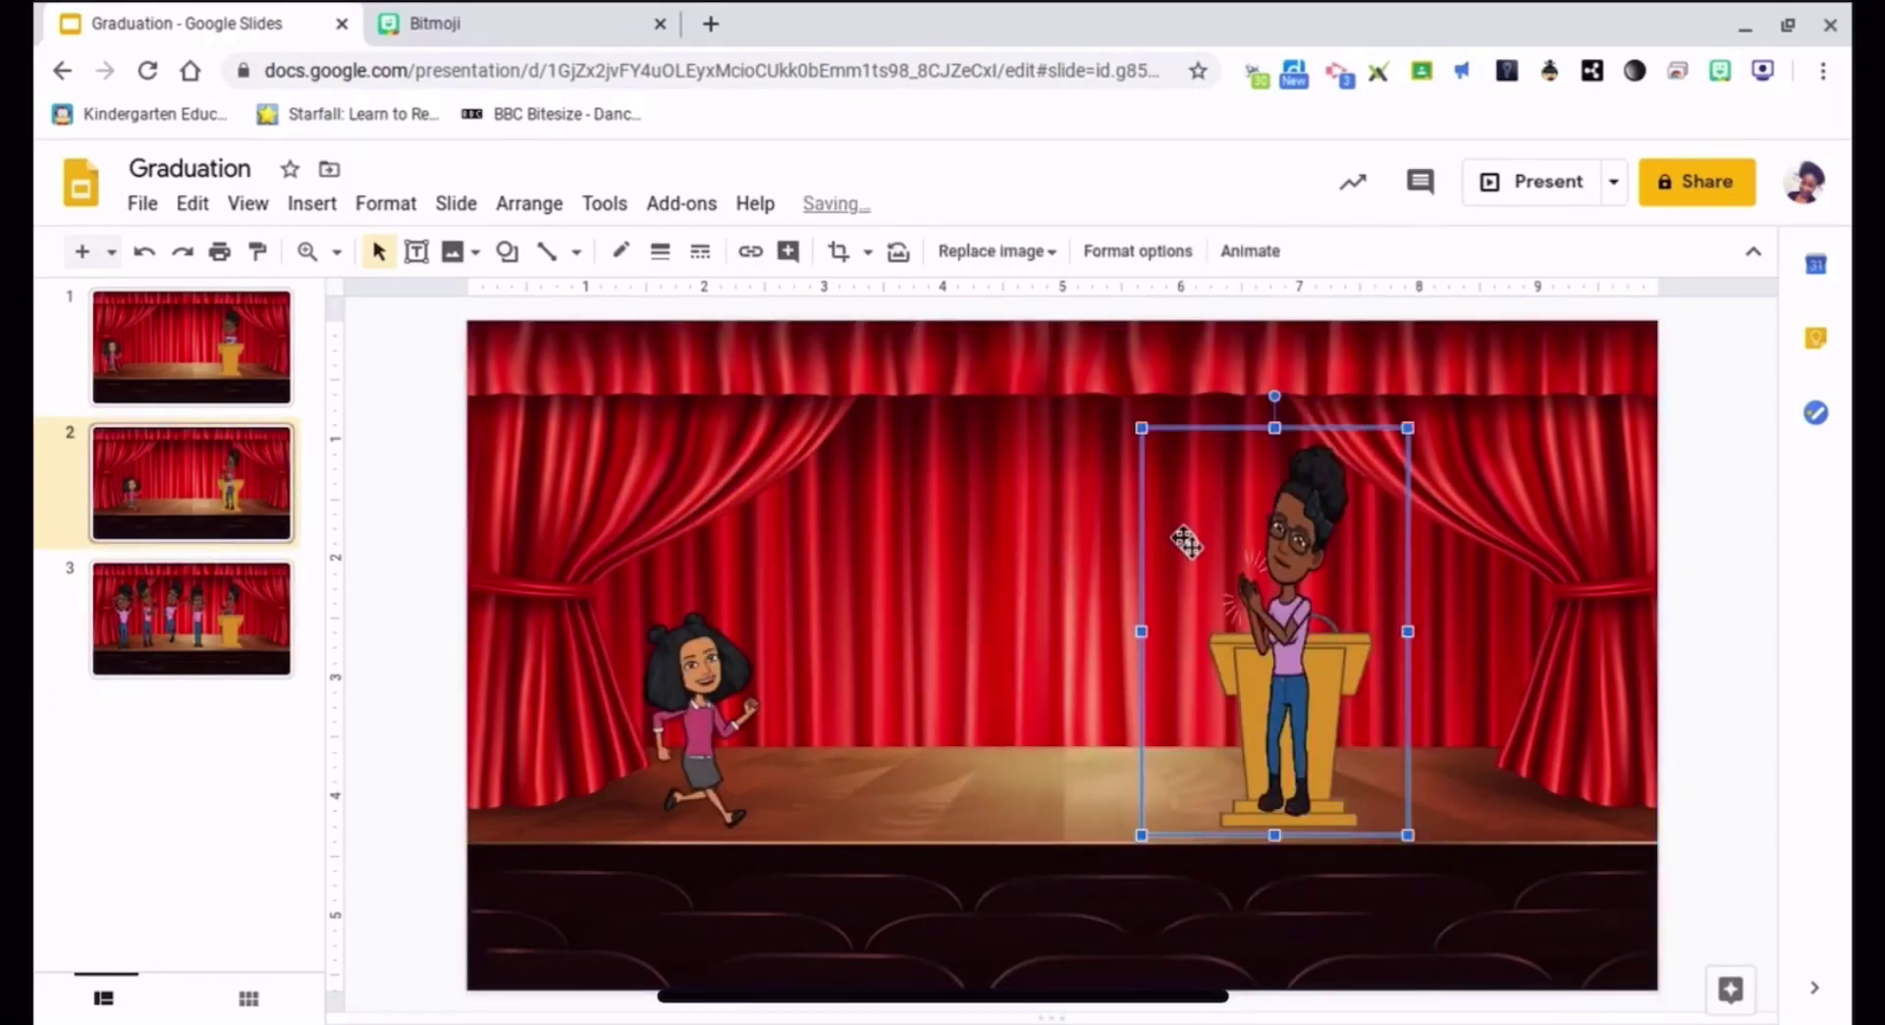
- Send the clapping speaker on slide 2 backward in the stacking order until she stands behind the podium
right_click(1262, 593)
mouse_move(1317, 551)
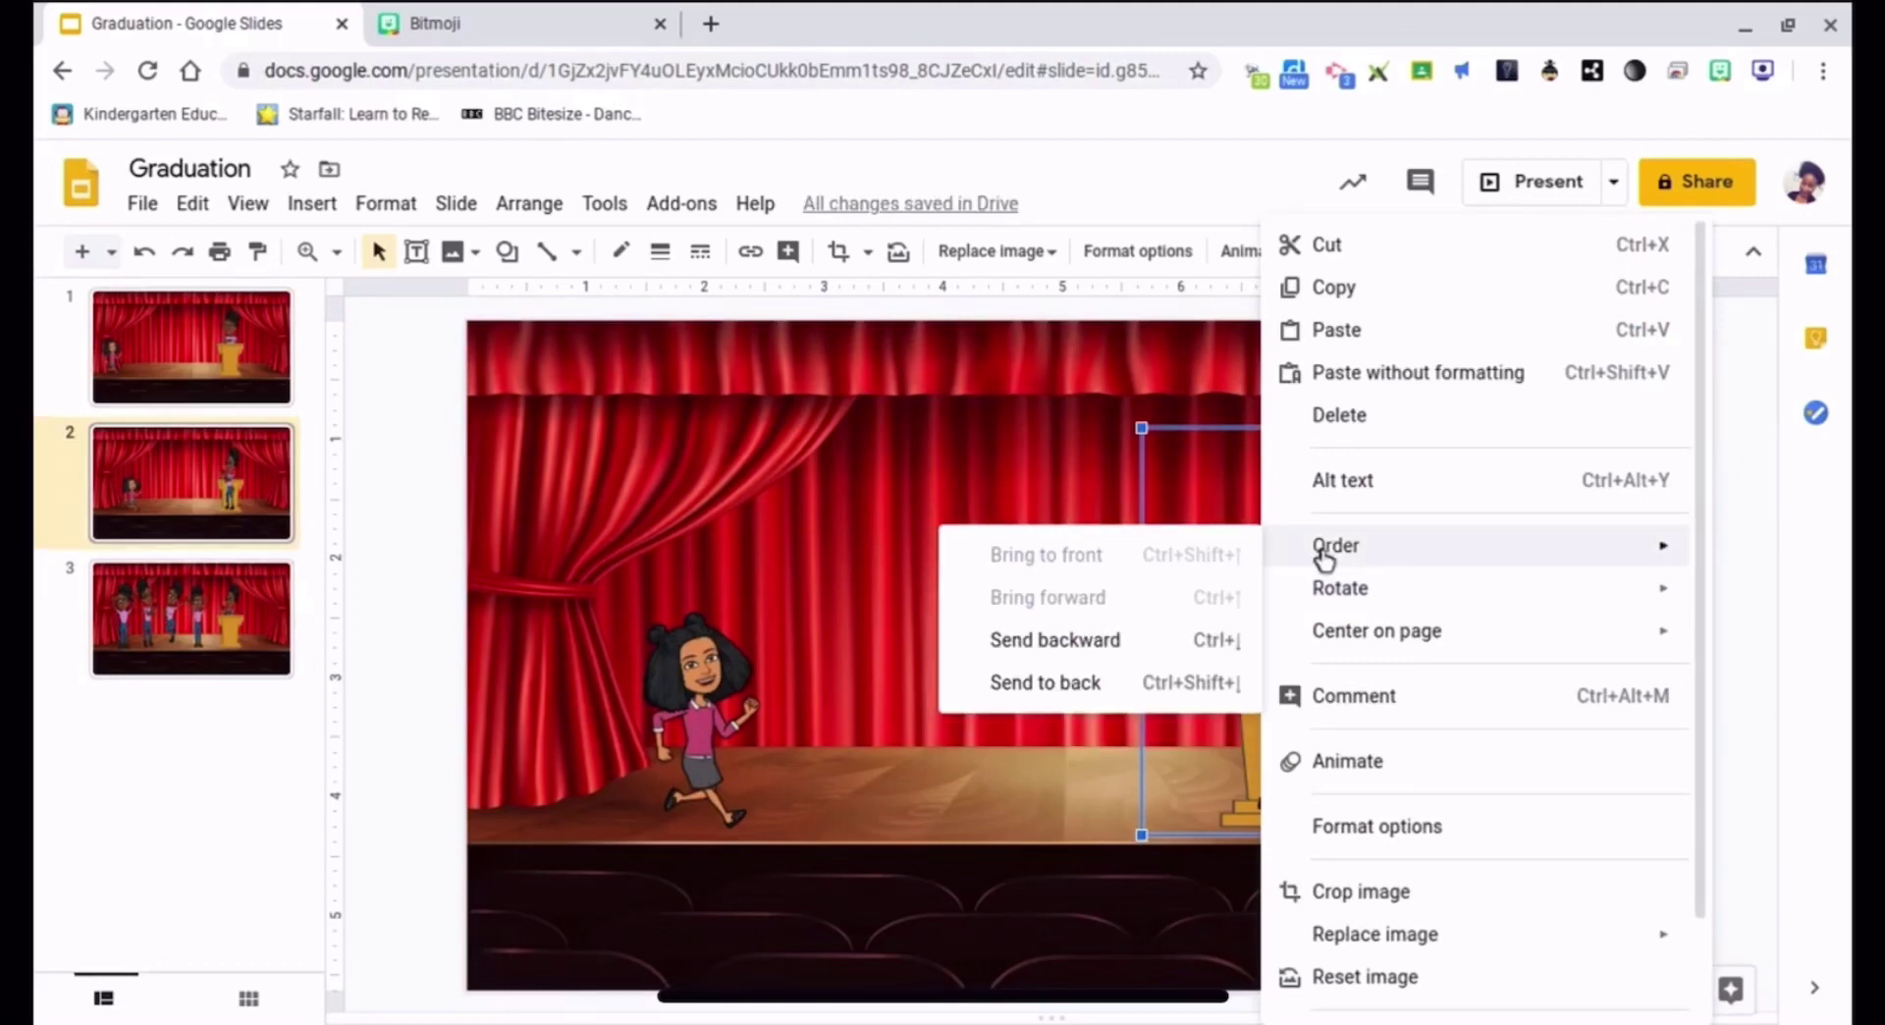
click(1065, 644)
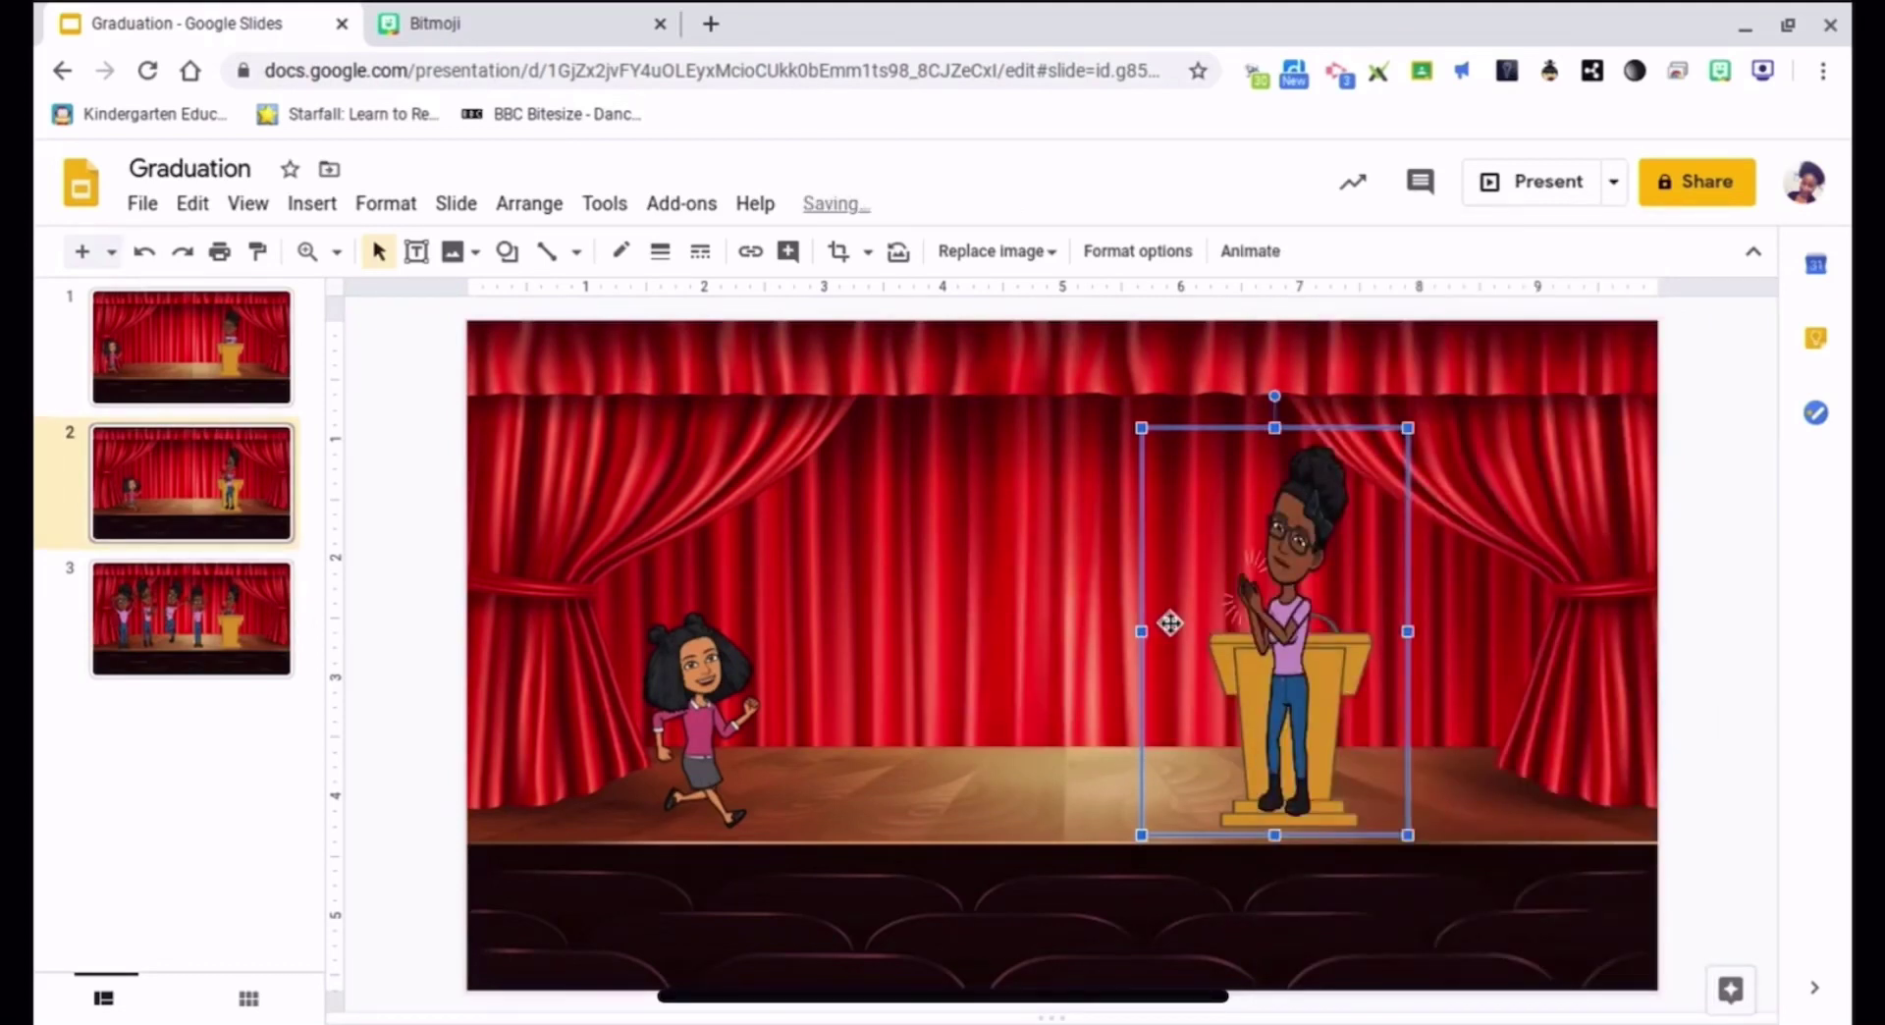
right_click(1243, 631)
mouse_move(1313, 543)
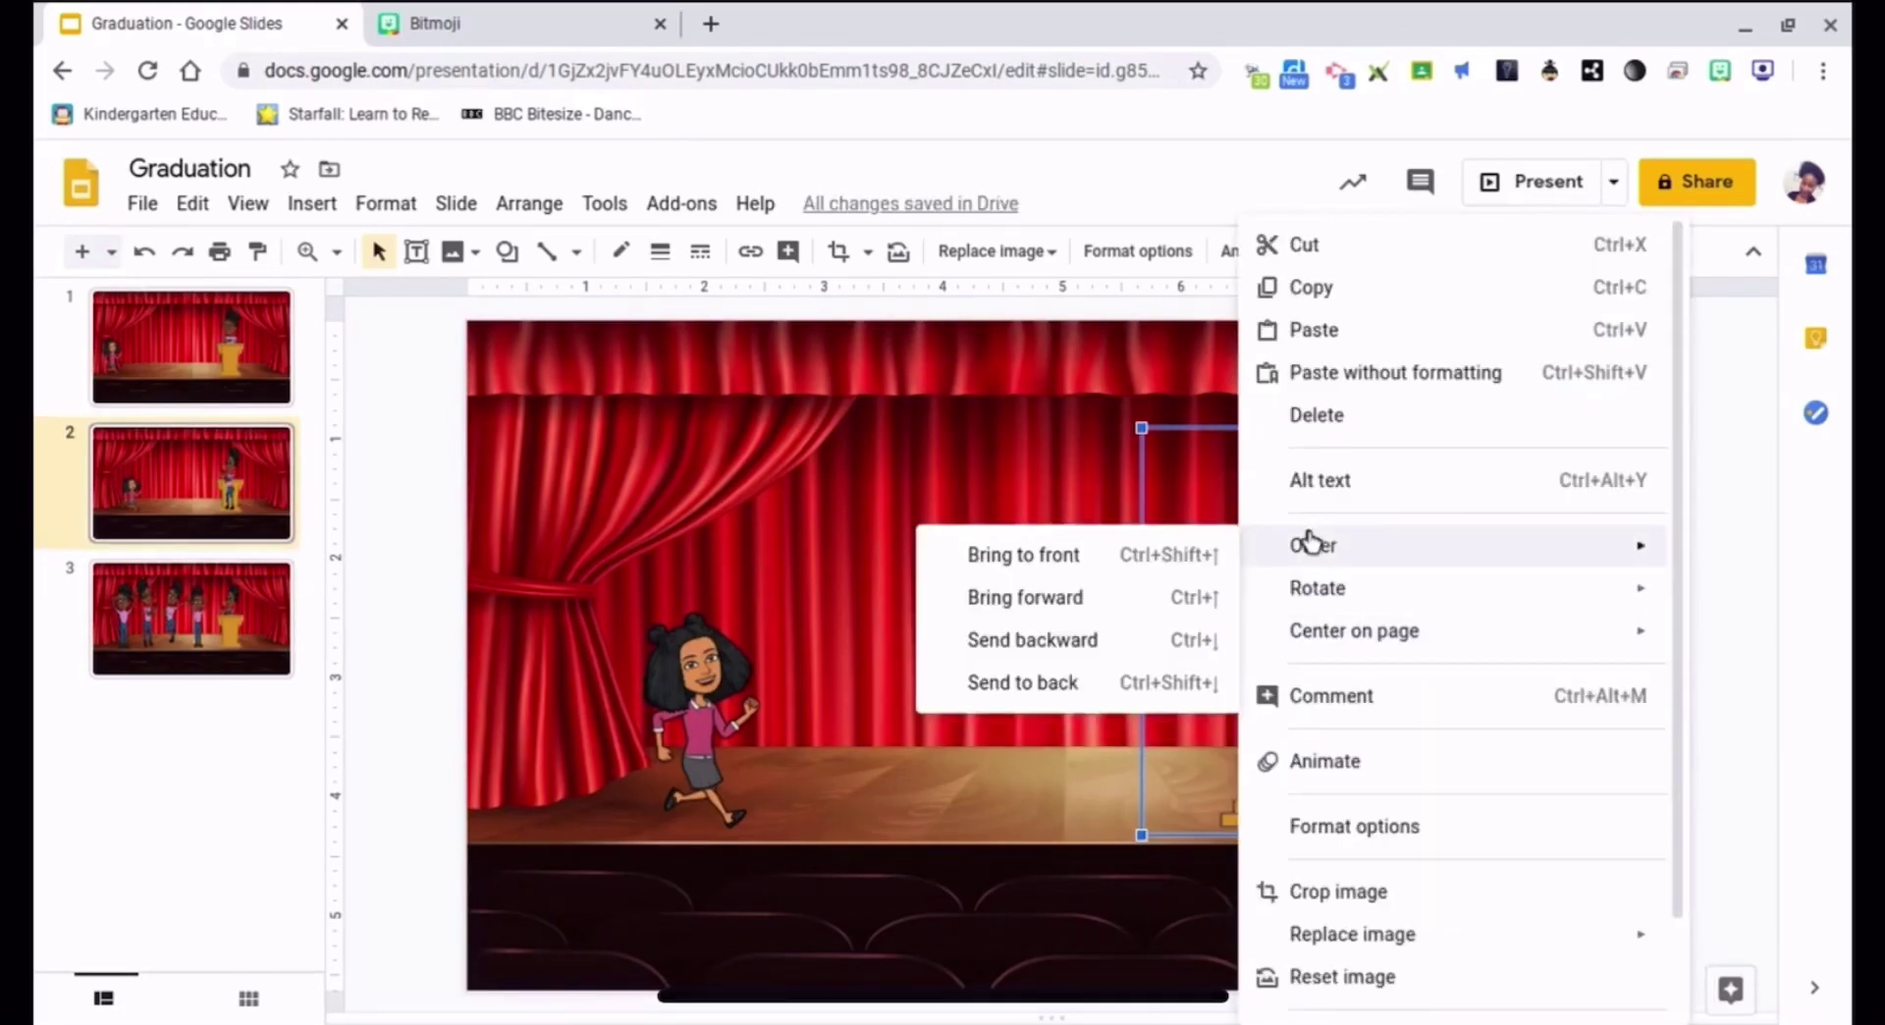
click(1140, 635)
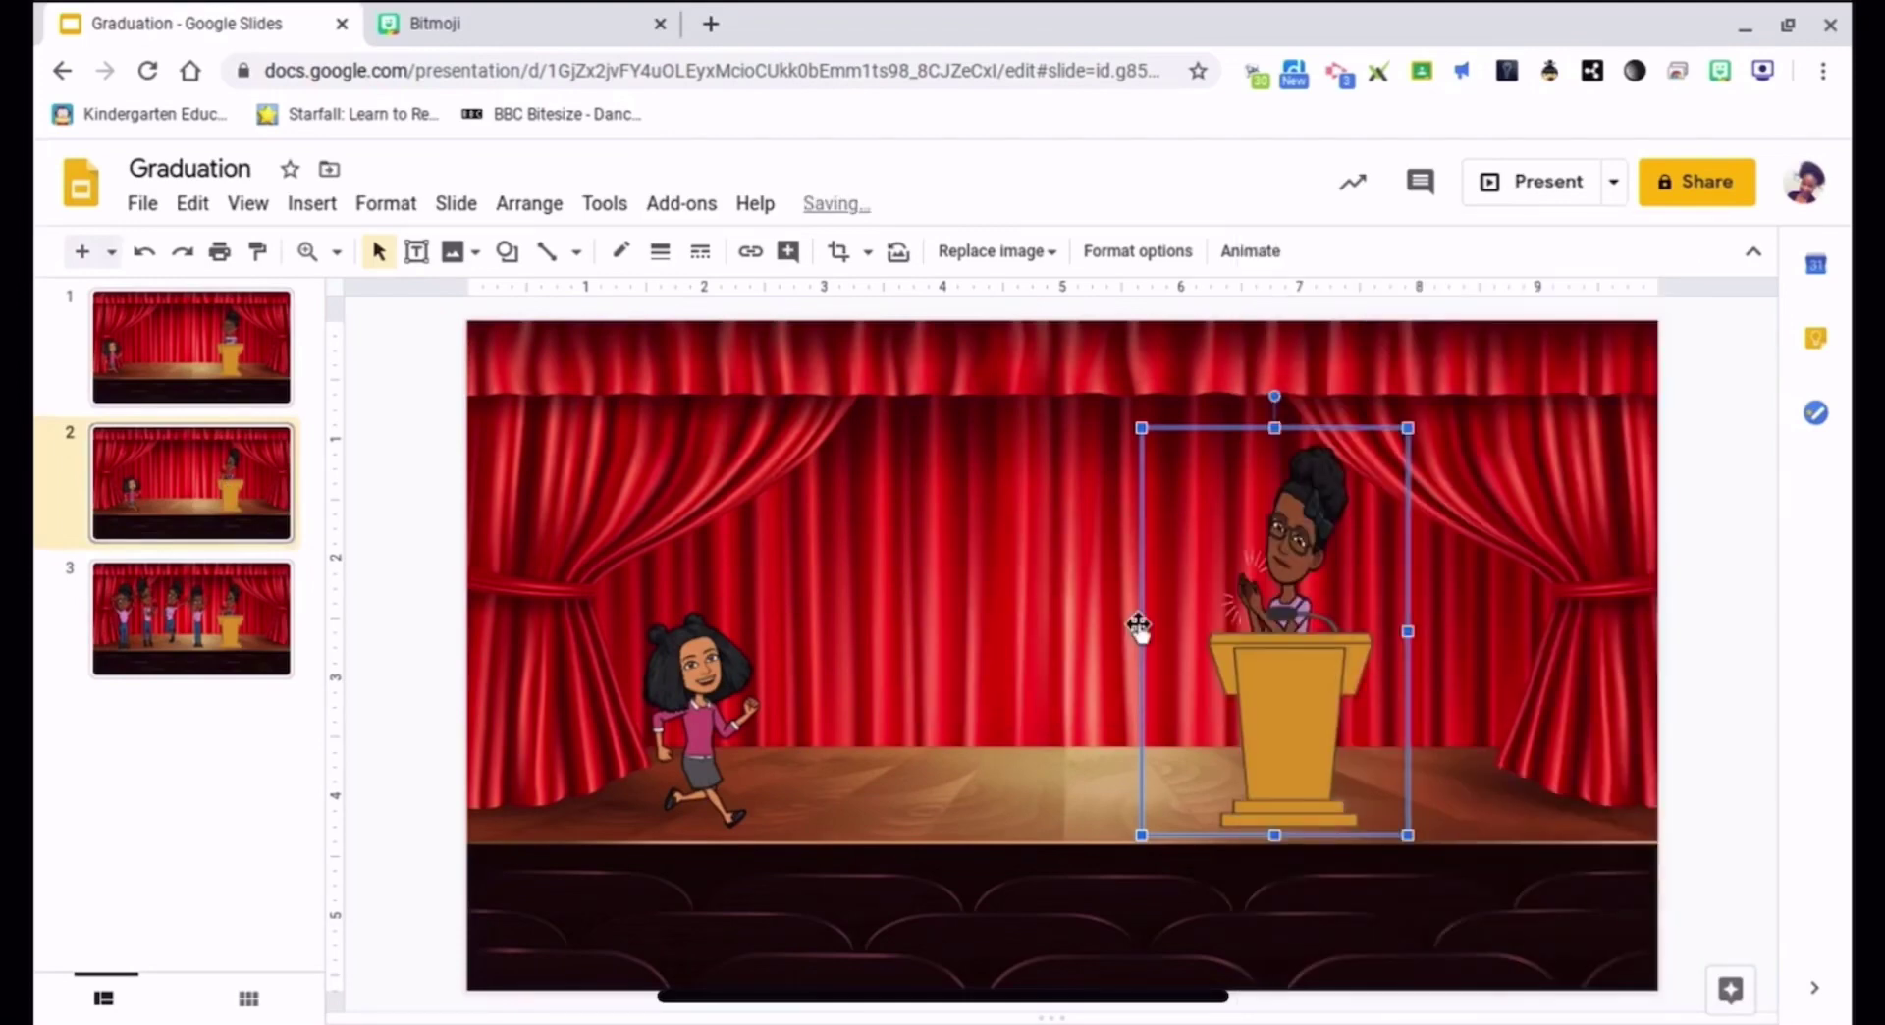
- Duplicate slide 2 and move the walking girl on the copy about one inch closer to the podium
right_click(279, 501)
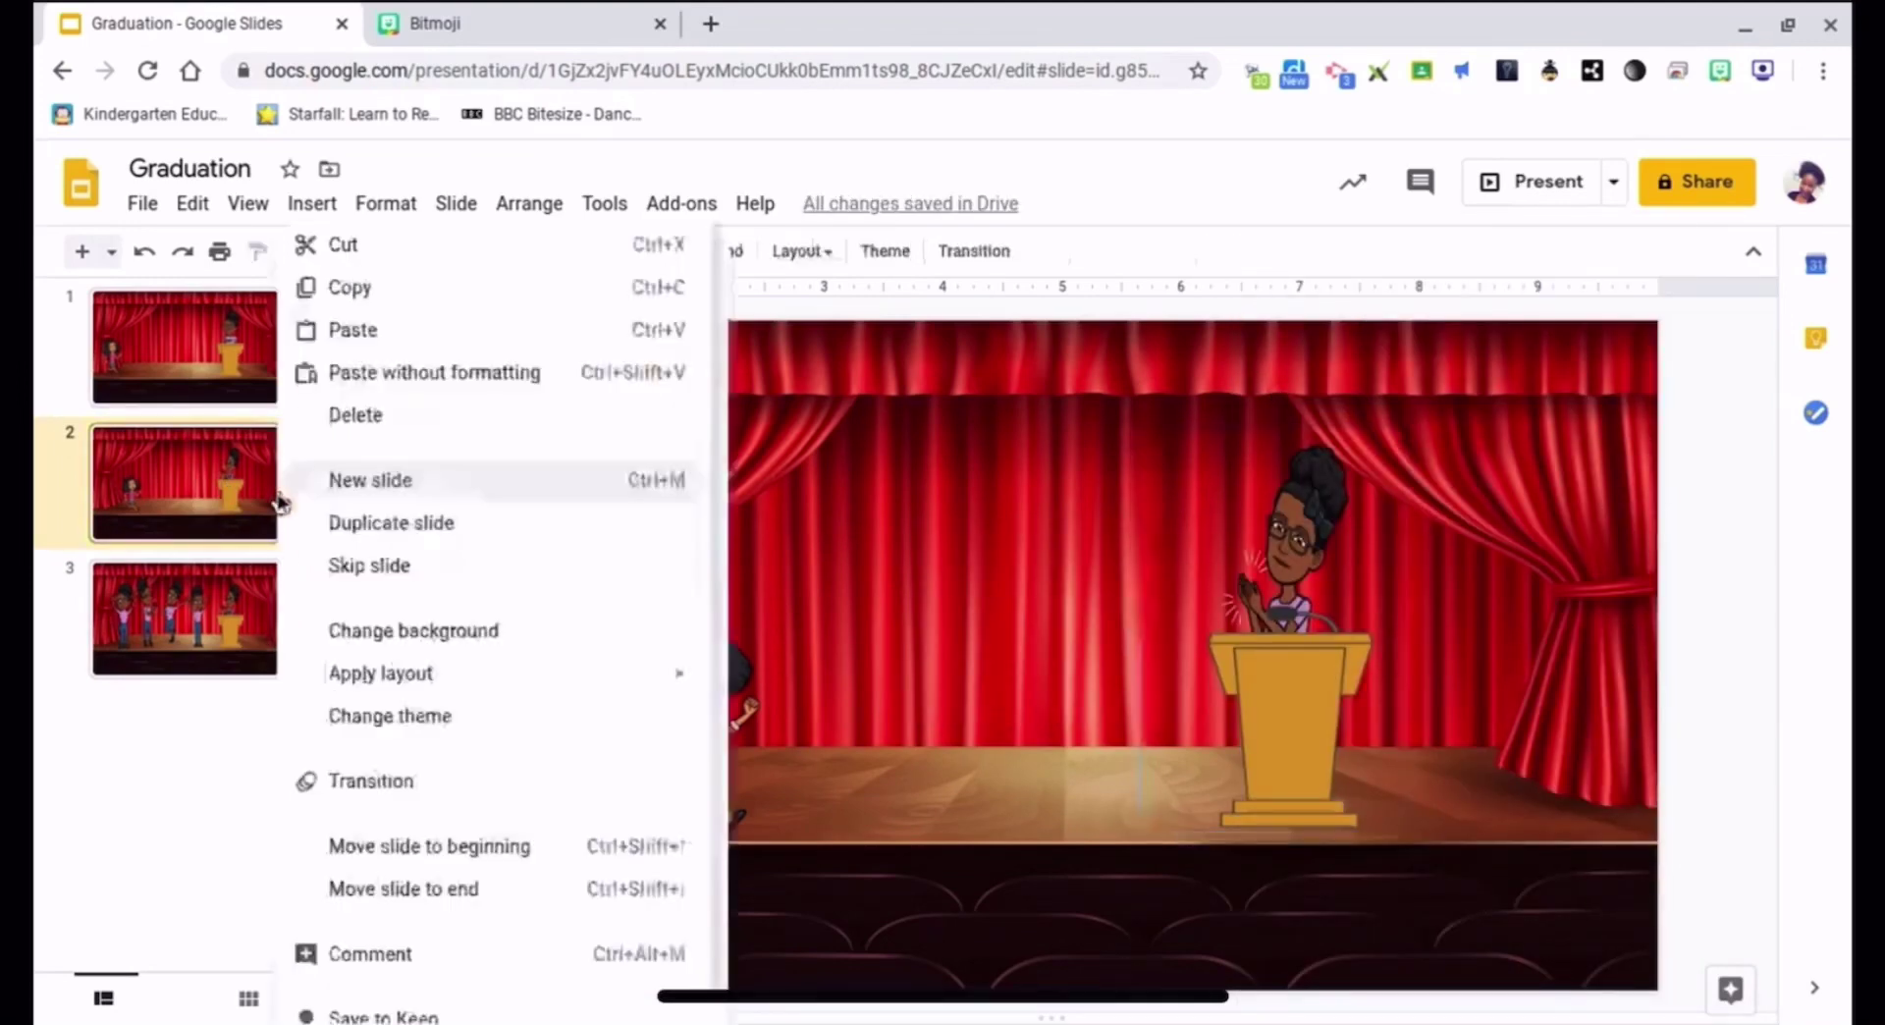
click(370, 530)
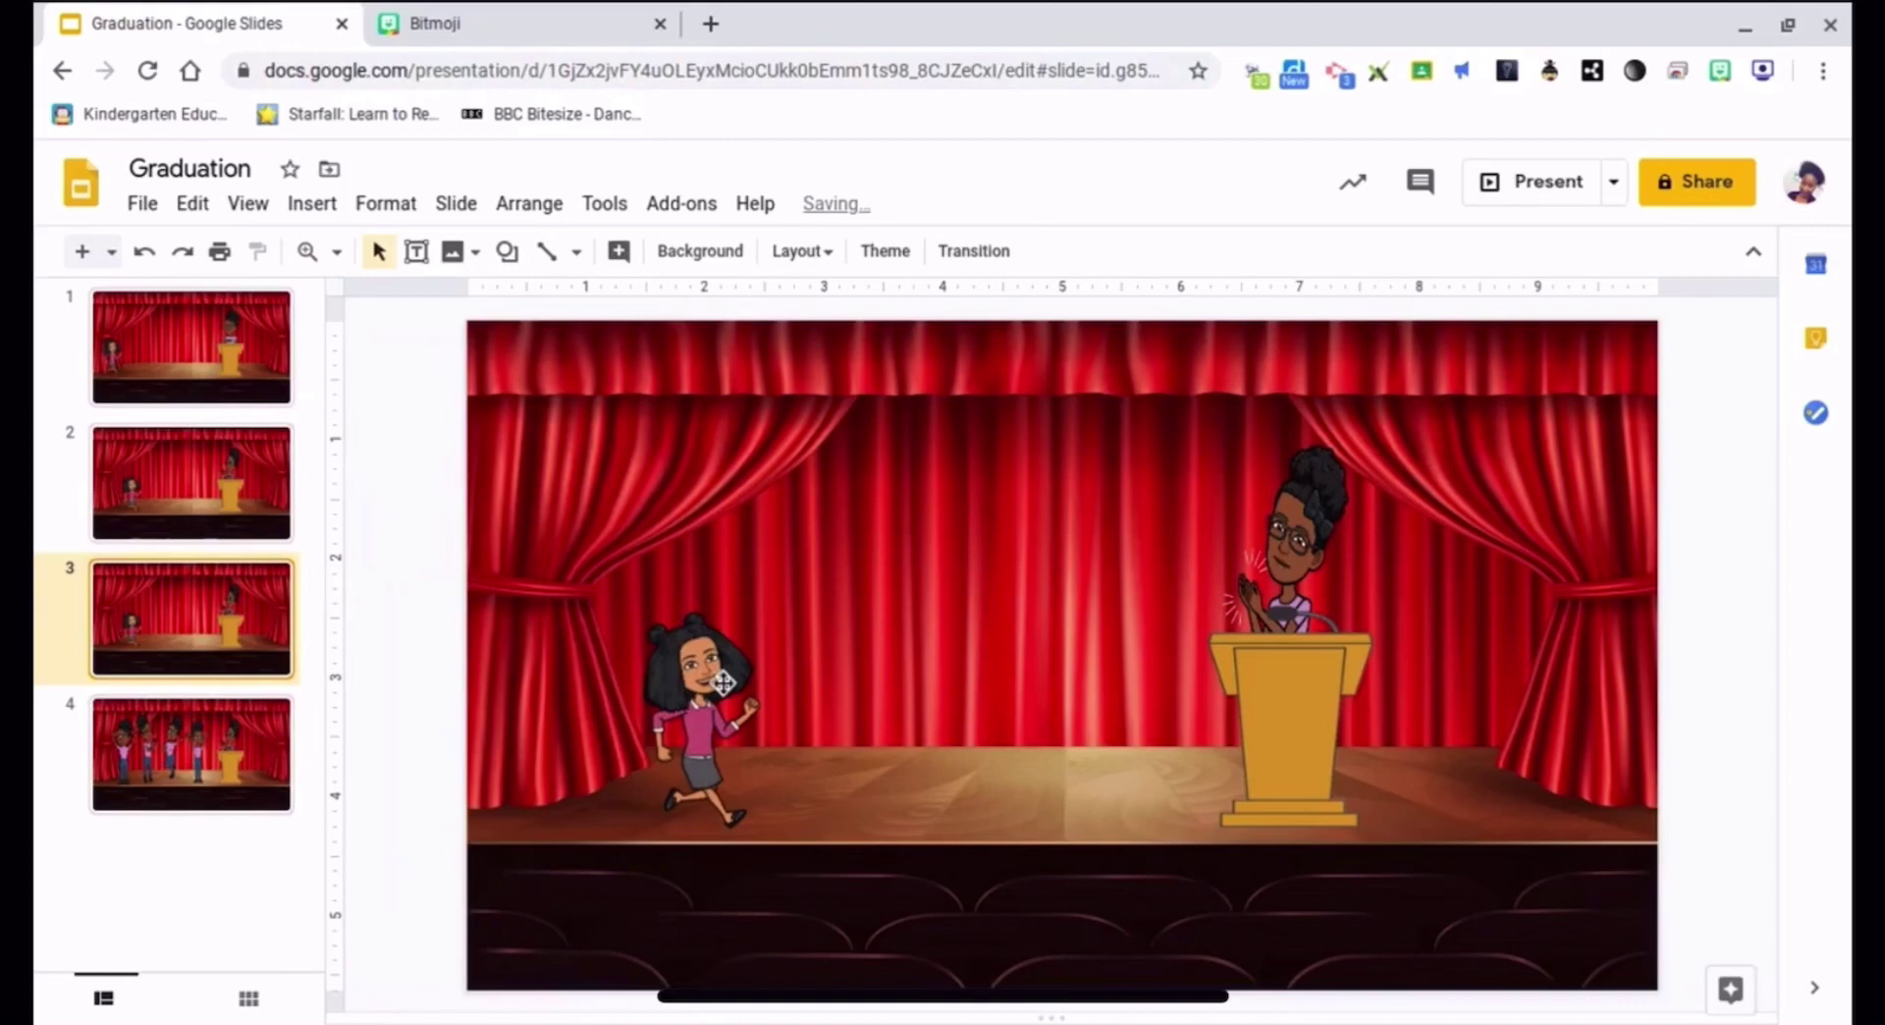
drag(723, 685, 817, 688)
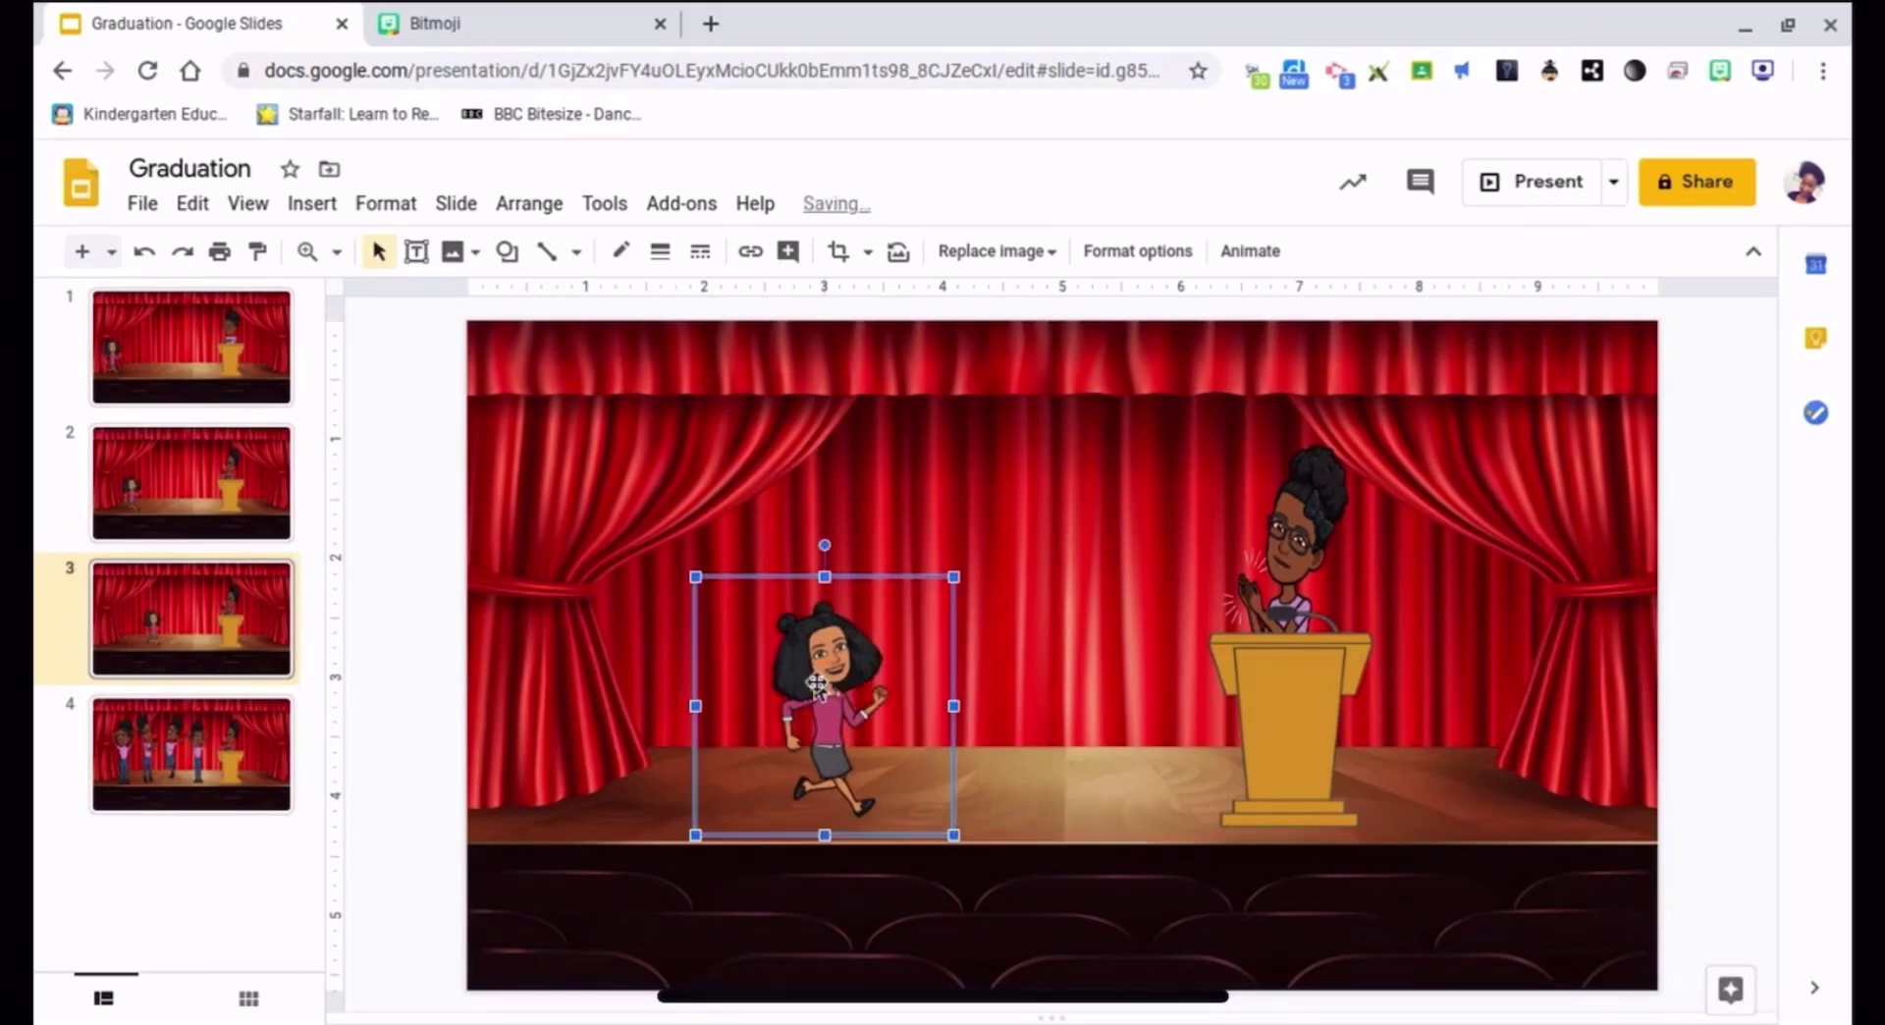
- Duplicate slide 3, search Bitmoji for "wave", and add the full-body waving girl to the copy
right_click(246, 589)
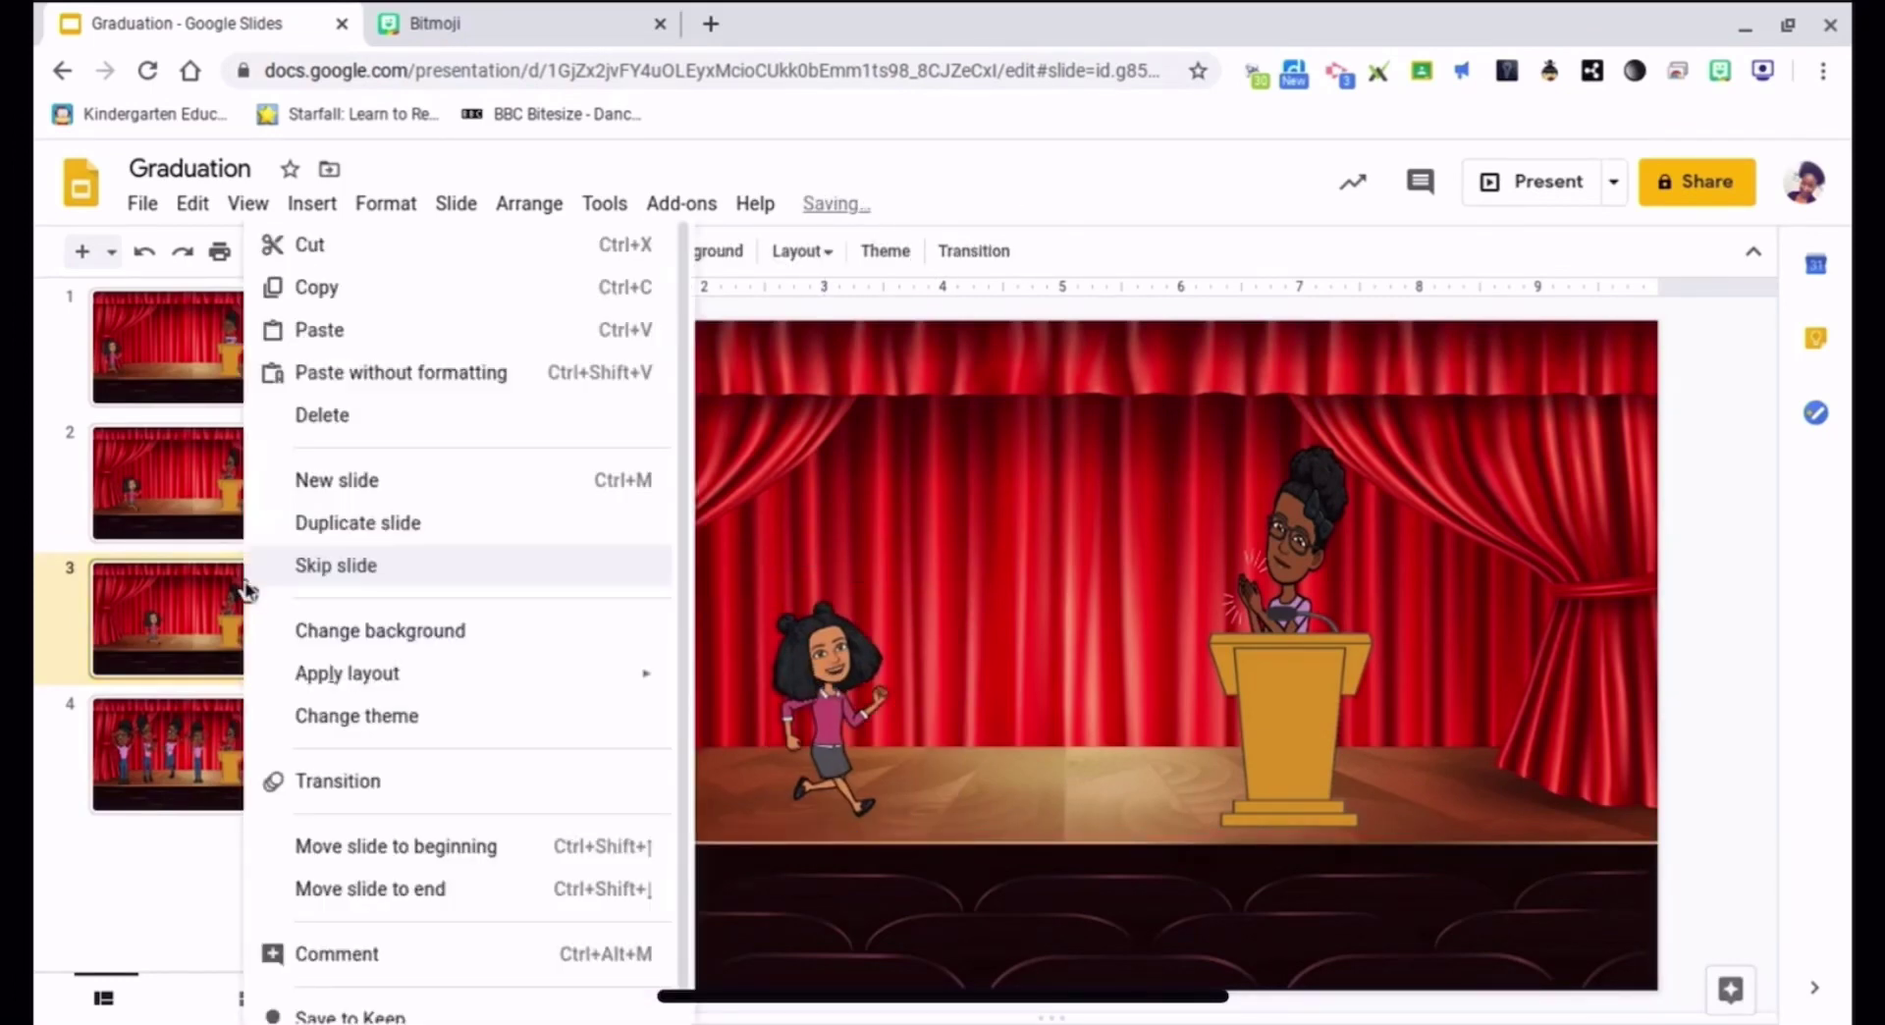
click(340, 511)
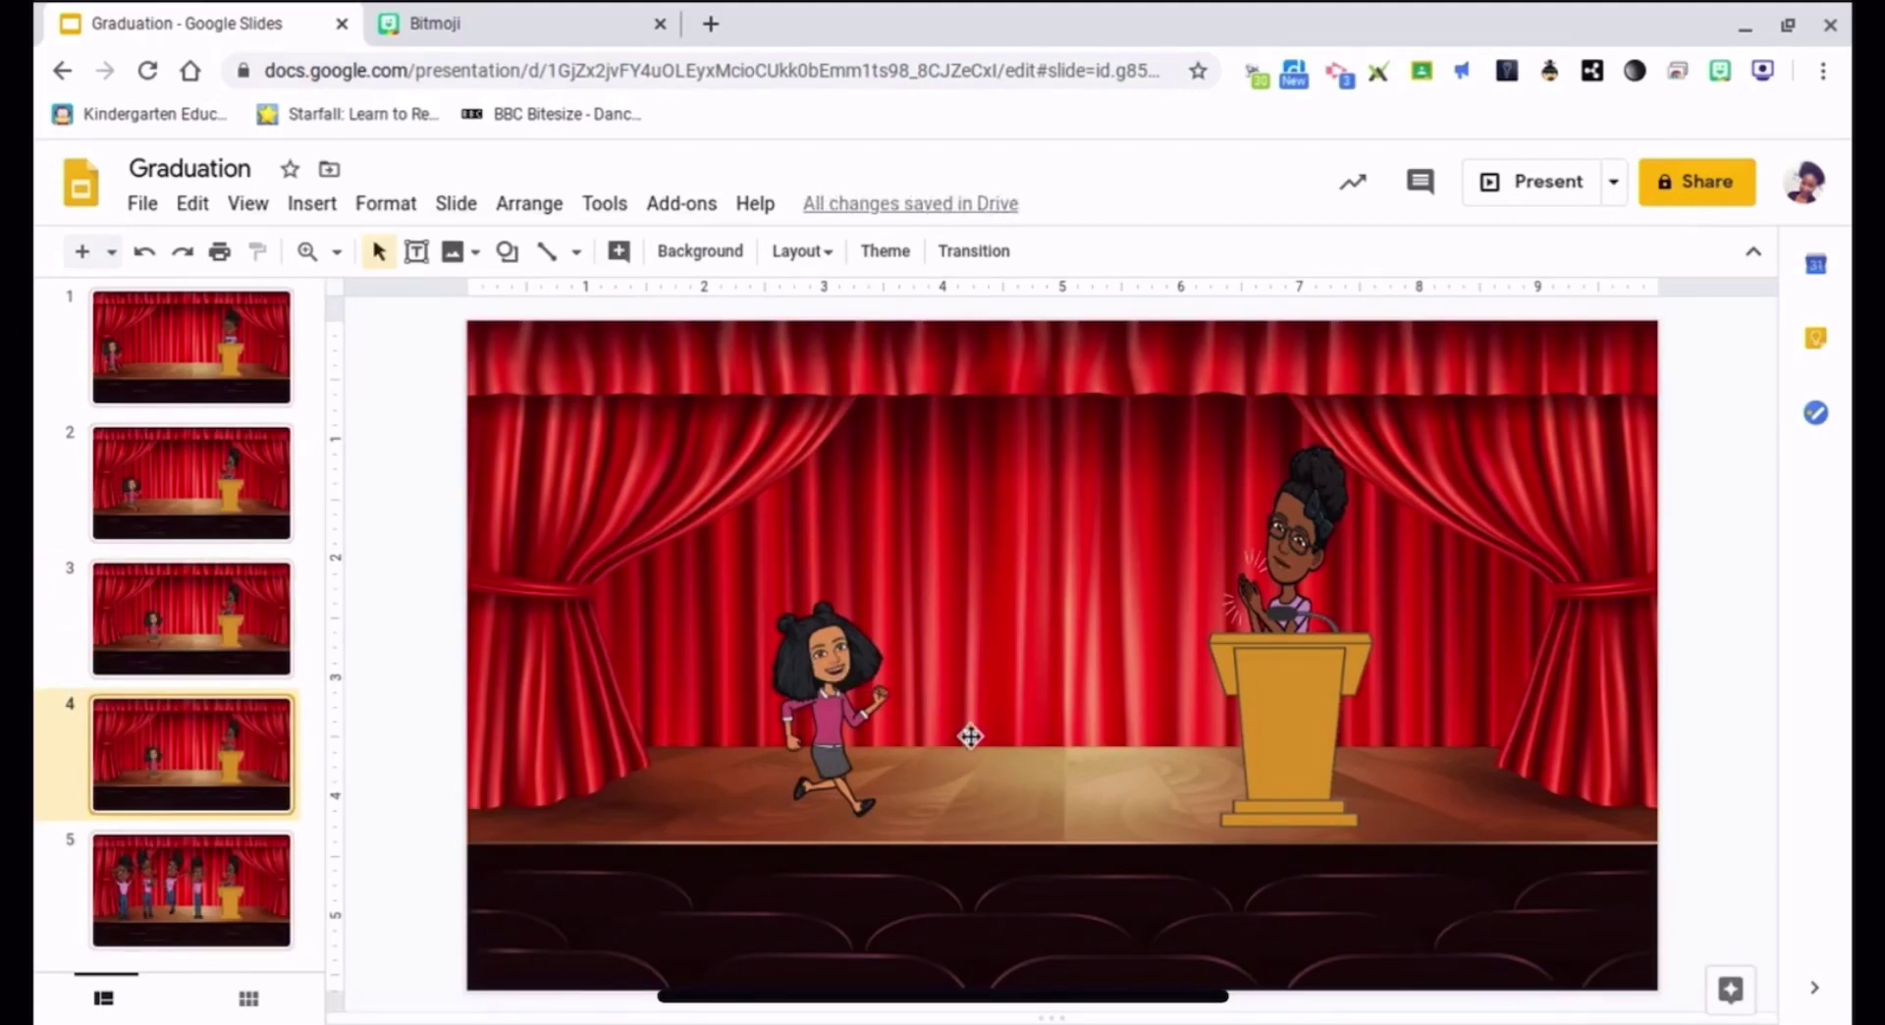
click(1720, 69)
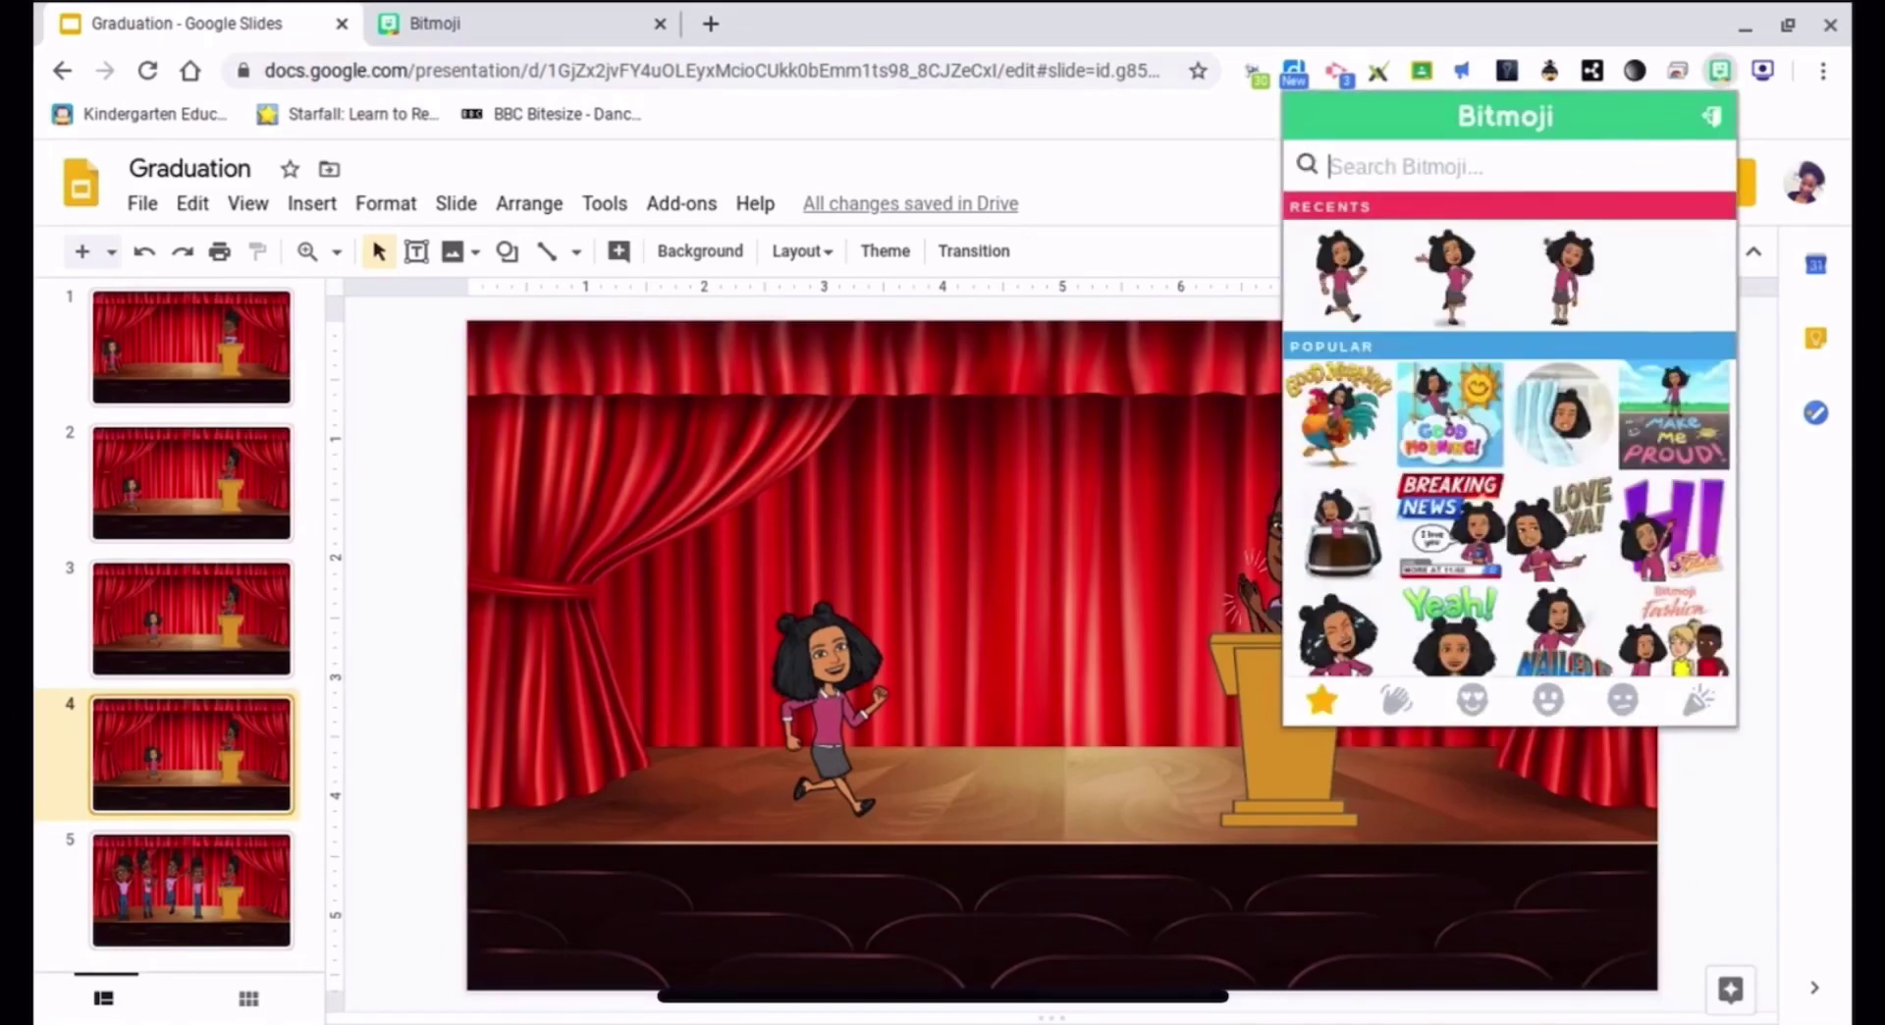
text(wave)
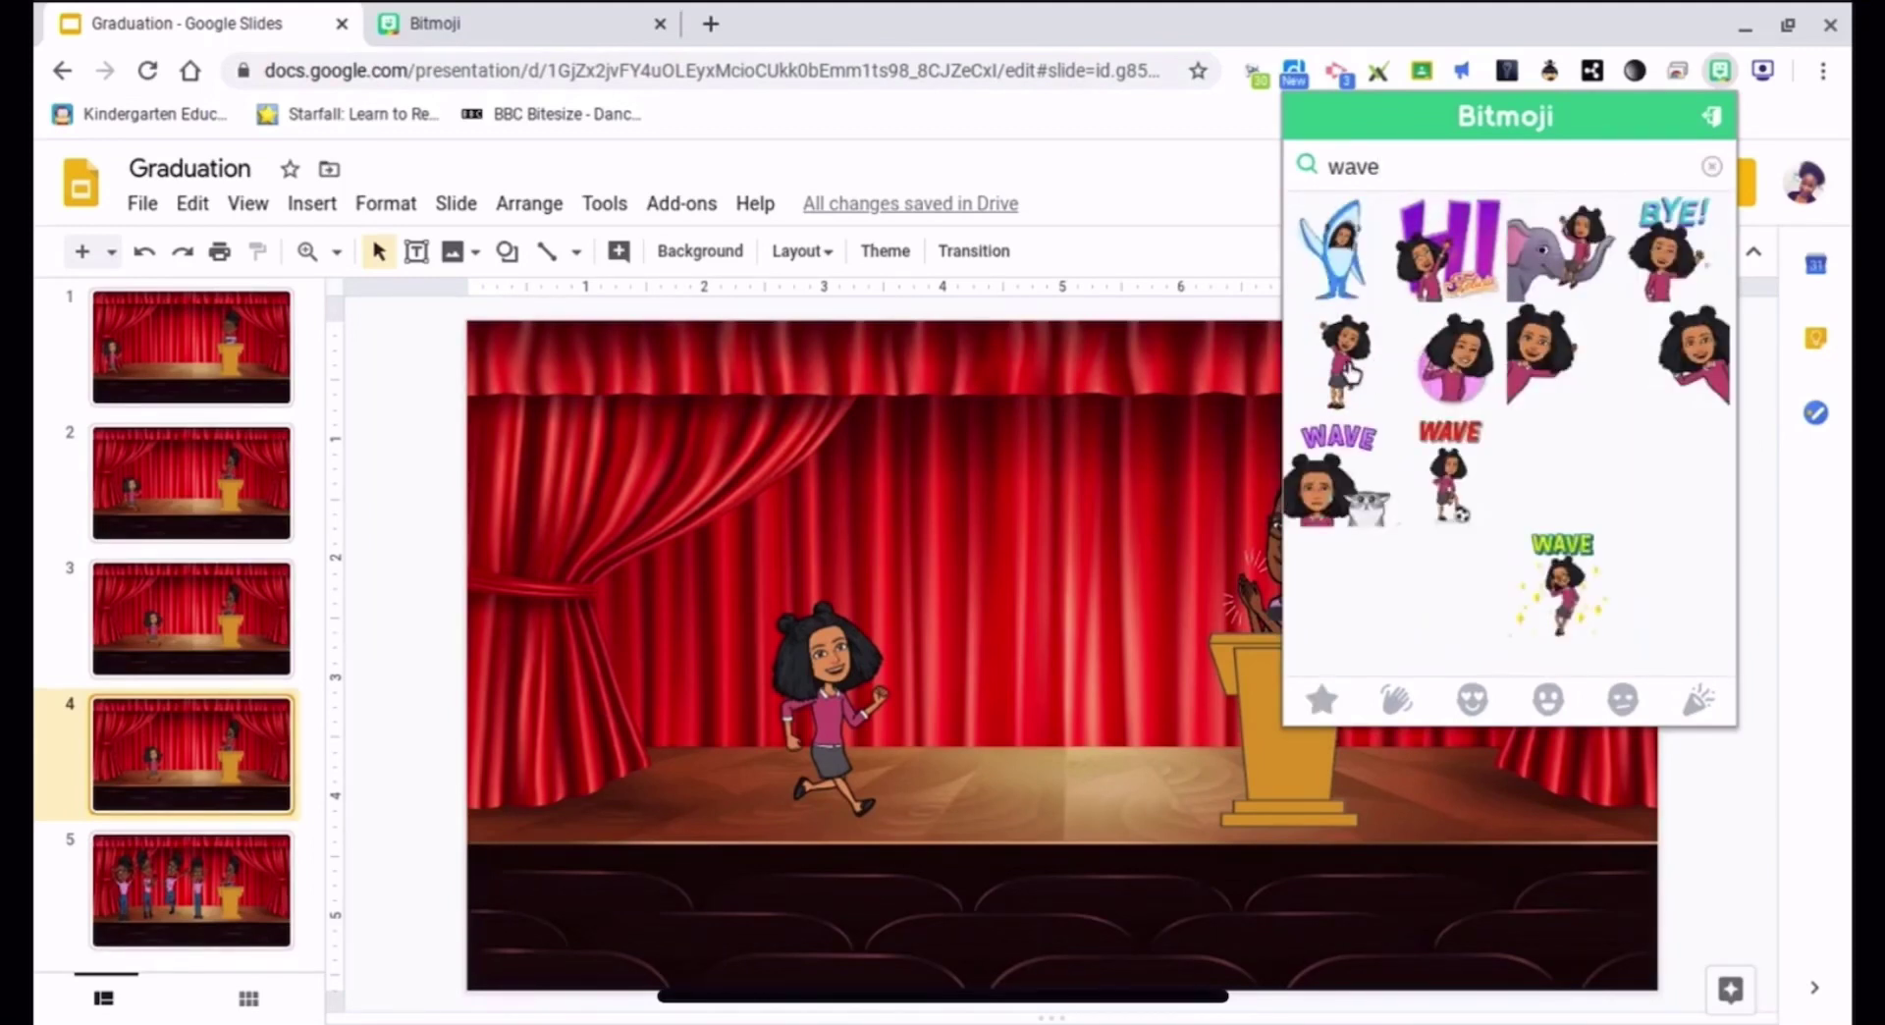
drag(1350, 376, 1027, 569)
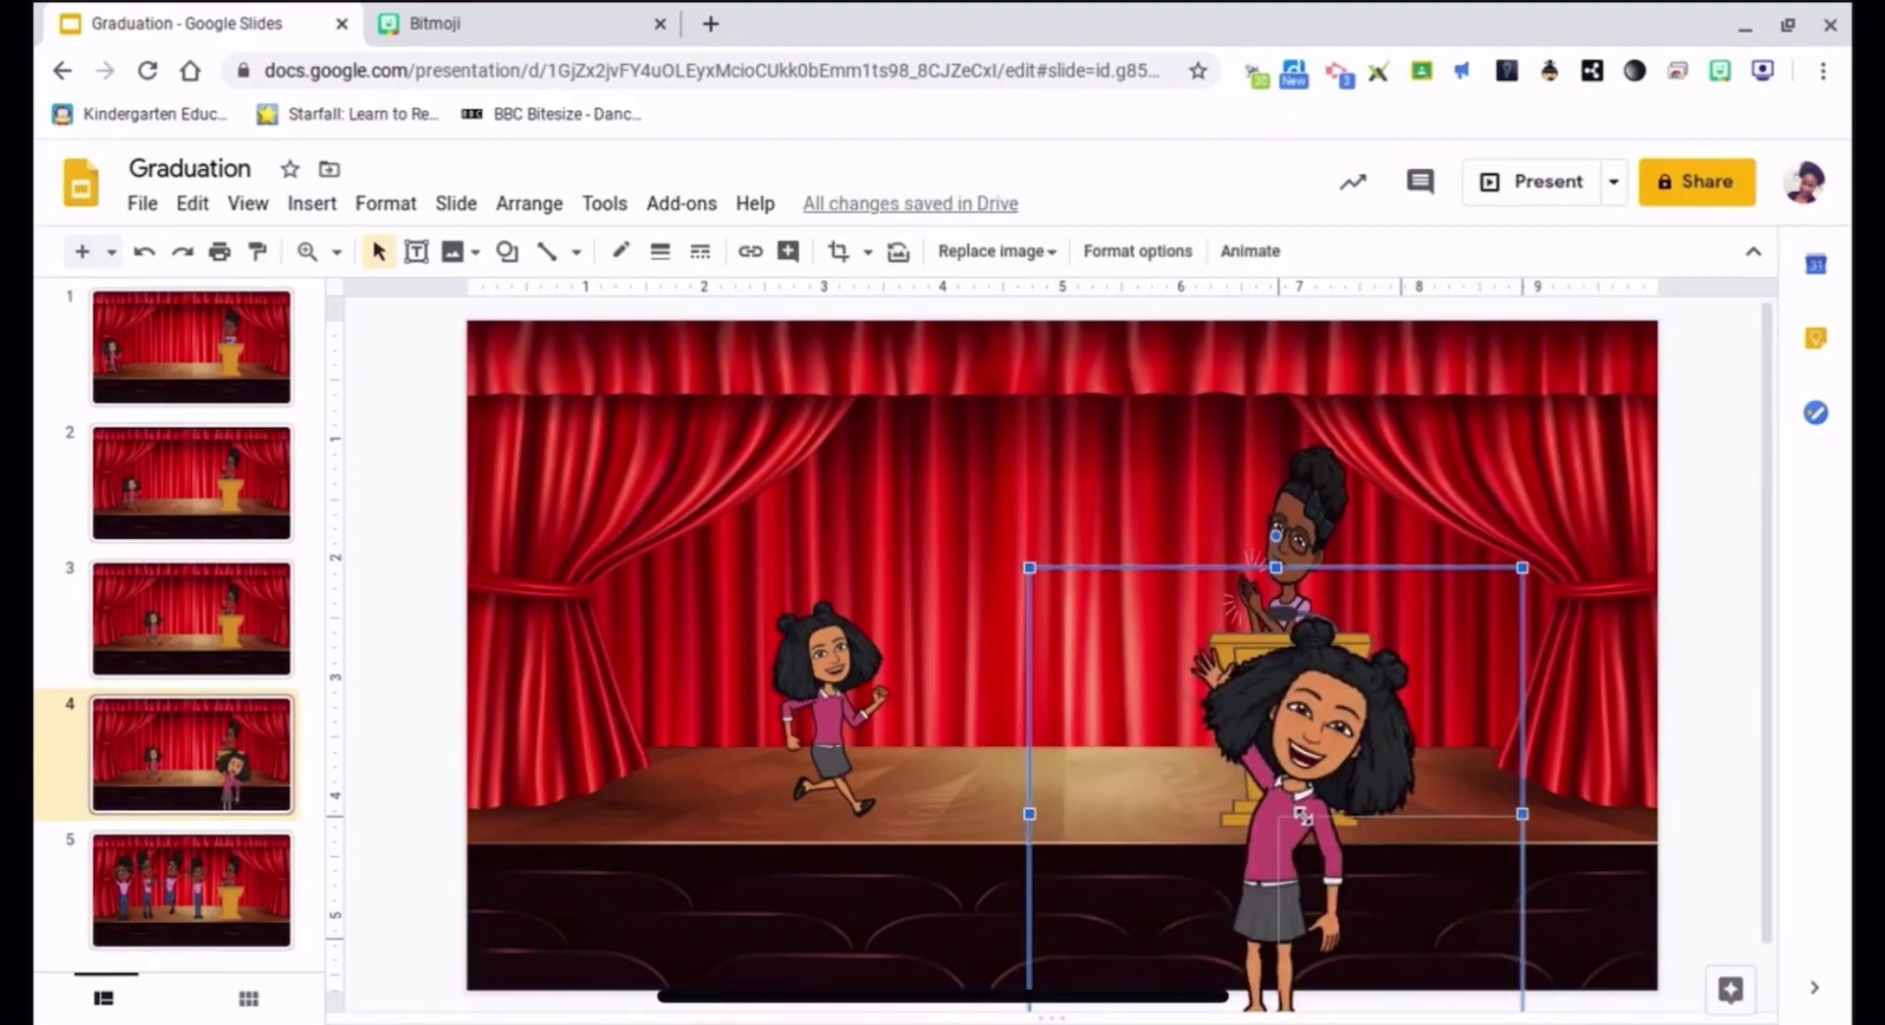
- Shrink the waving girl, place her mid-stage between the walking girl and the podium, and stretch her slightly taller
drag(1029, 567, 999, 652)
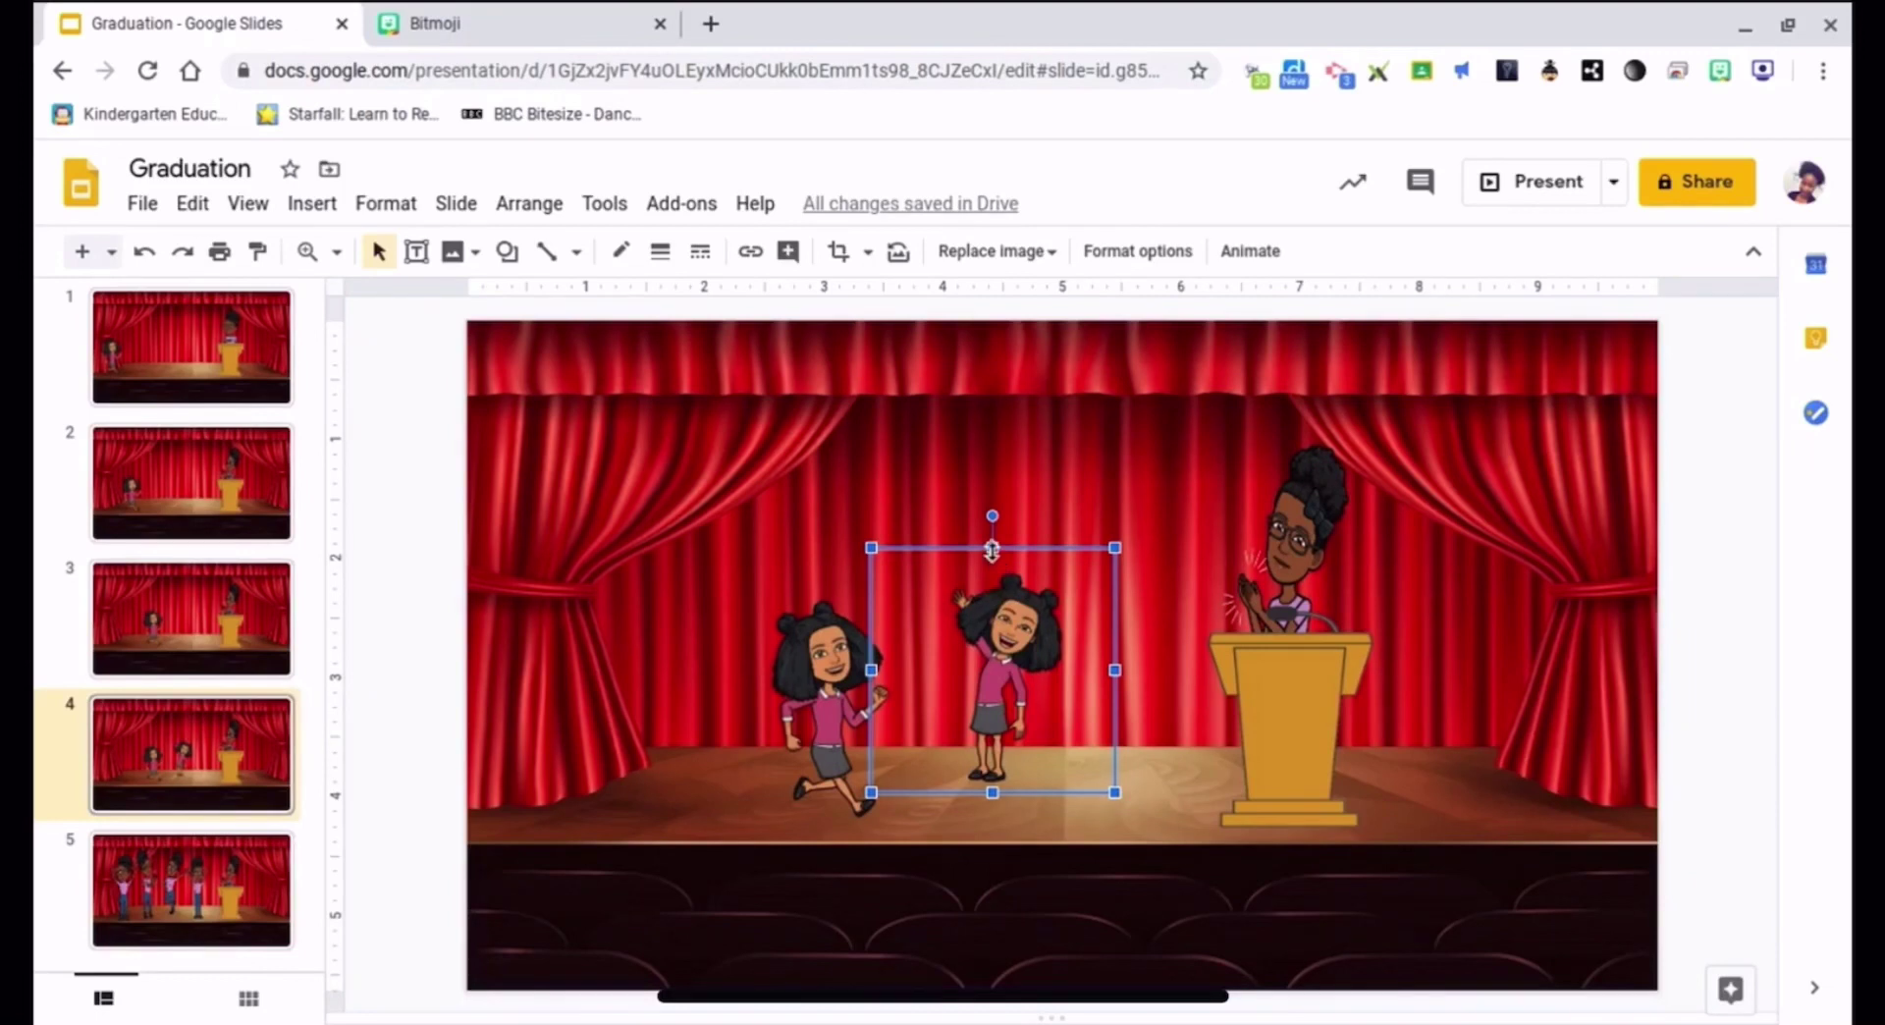
drag(992, 550, 993, 526)
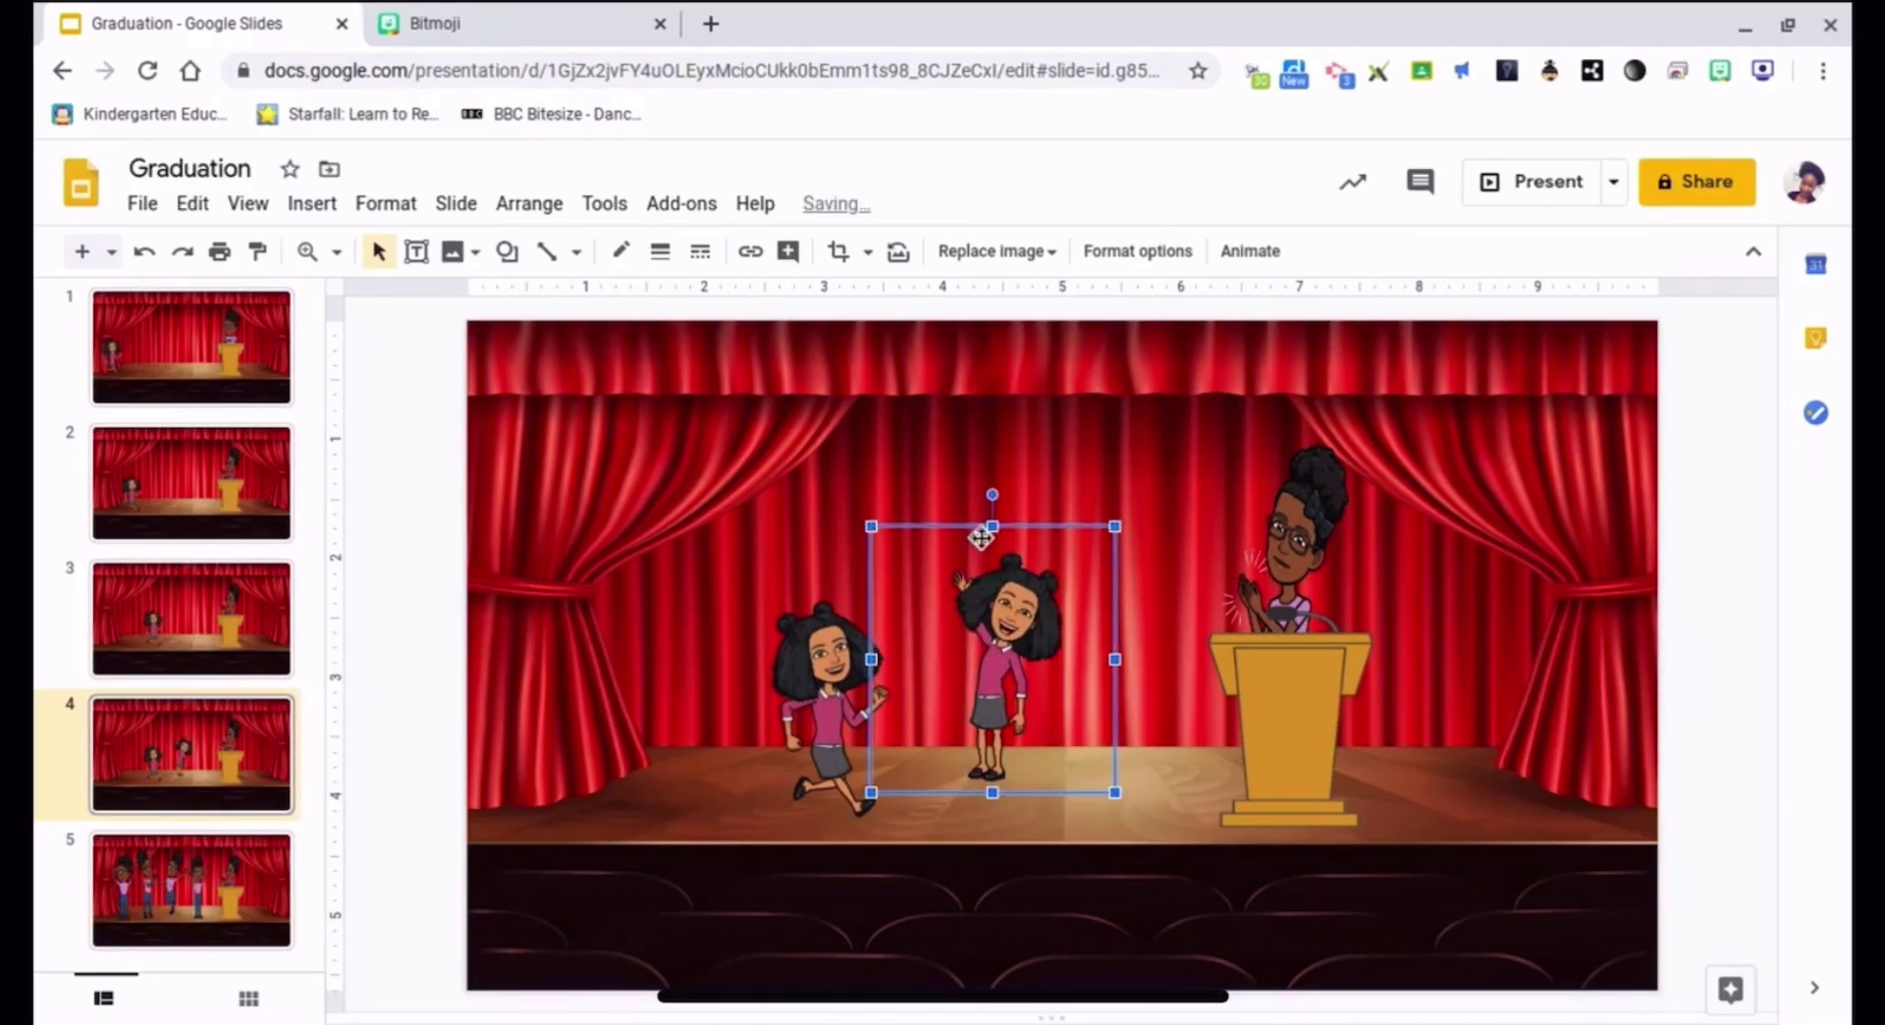
drag(995, 520, 993, 521)
- Delete the walking girl and the clapping speaker from slide 4
click(797, 694)
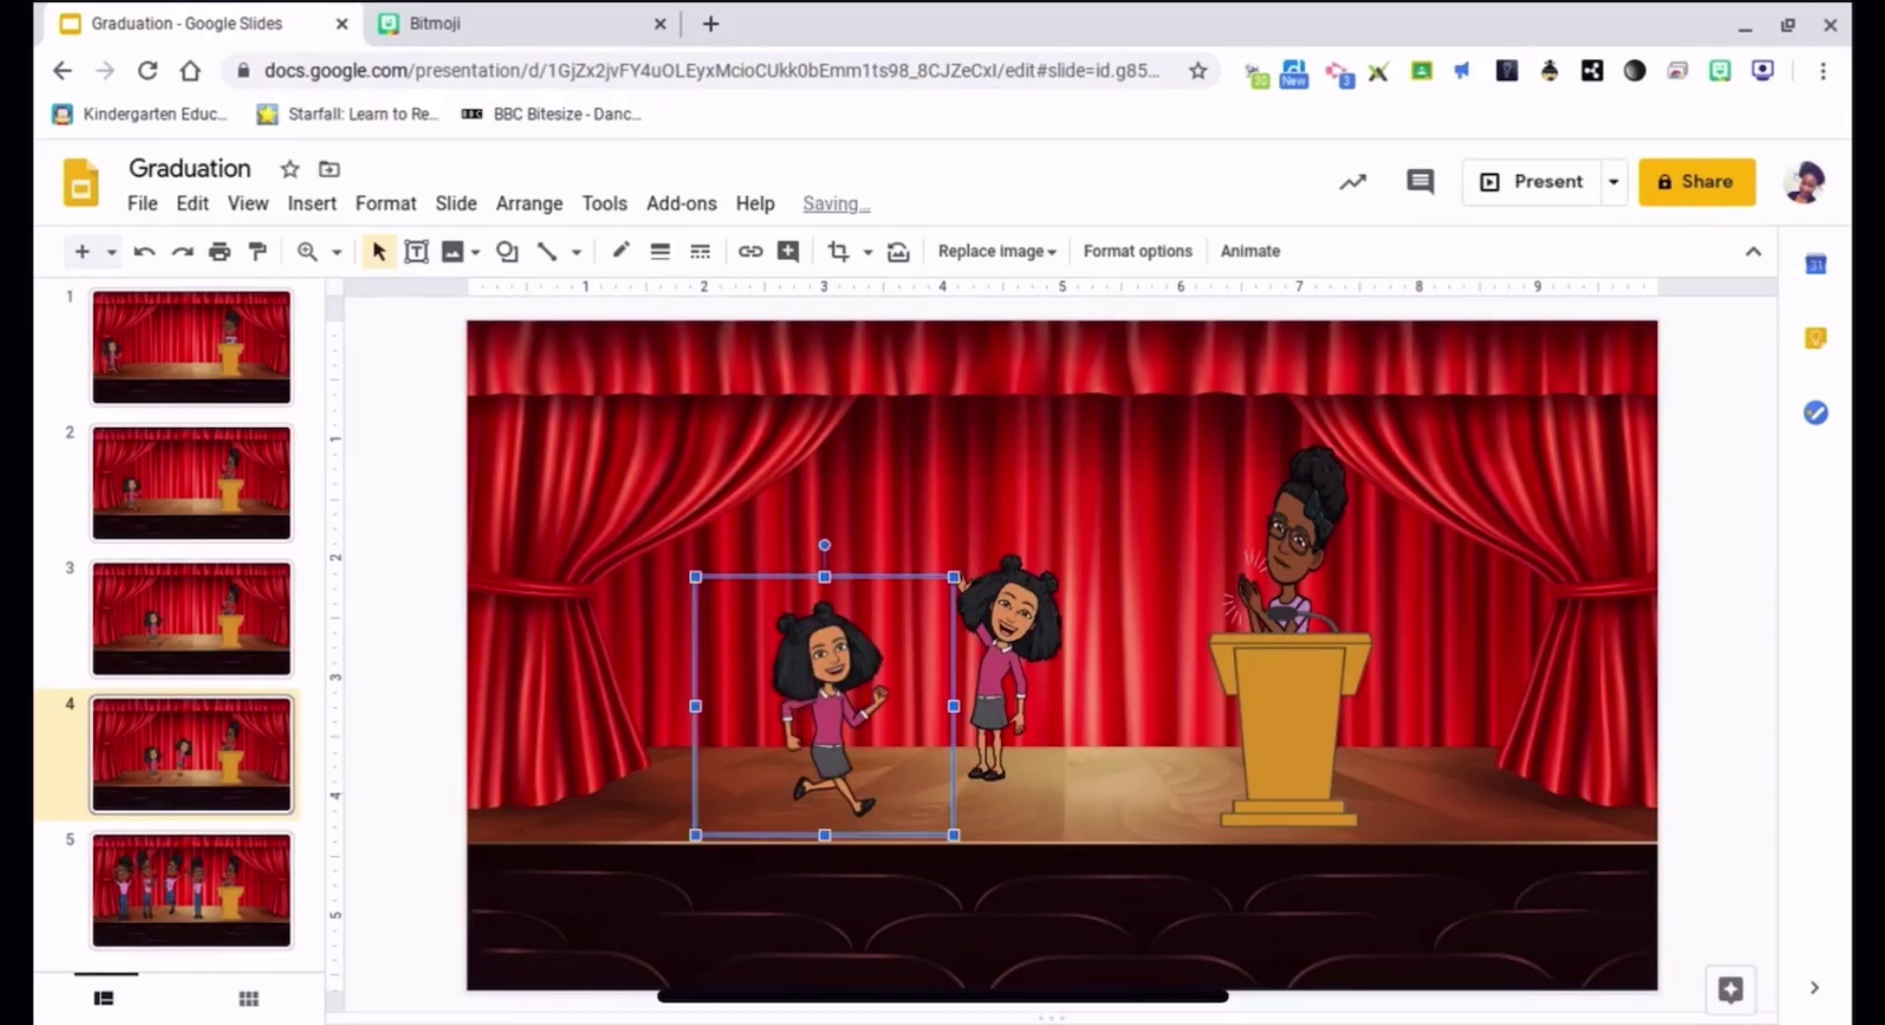
key(Delete)
click(1301, 567)
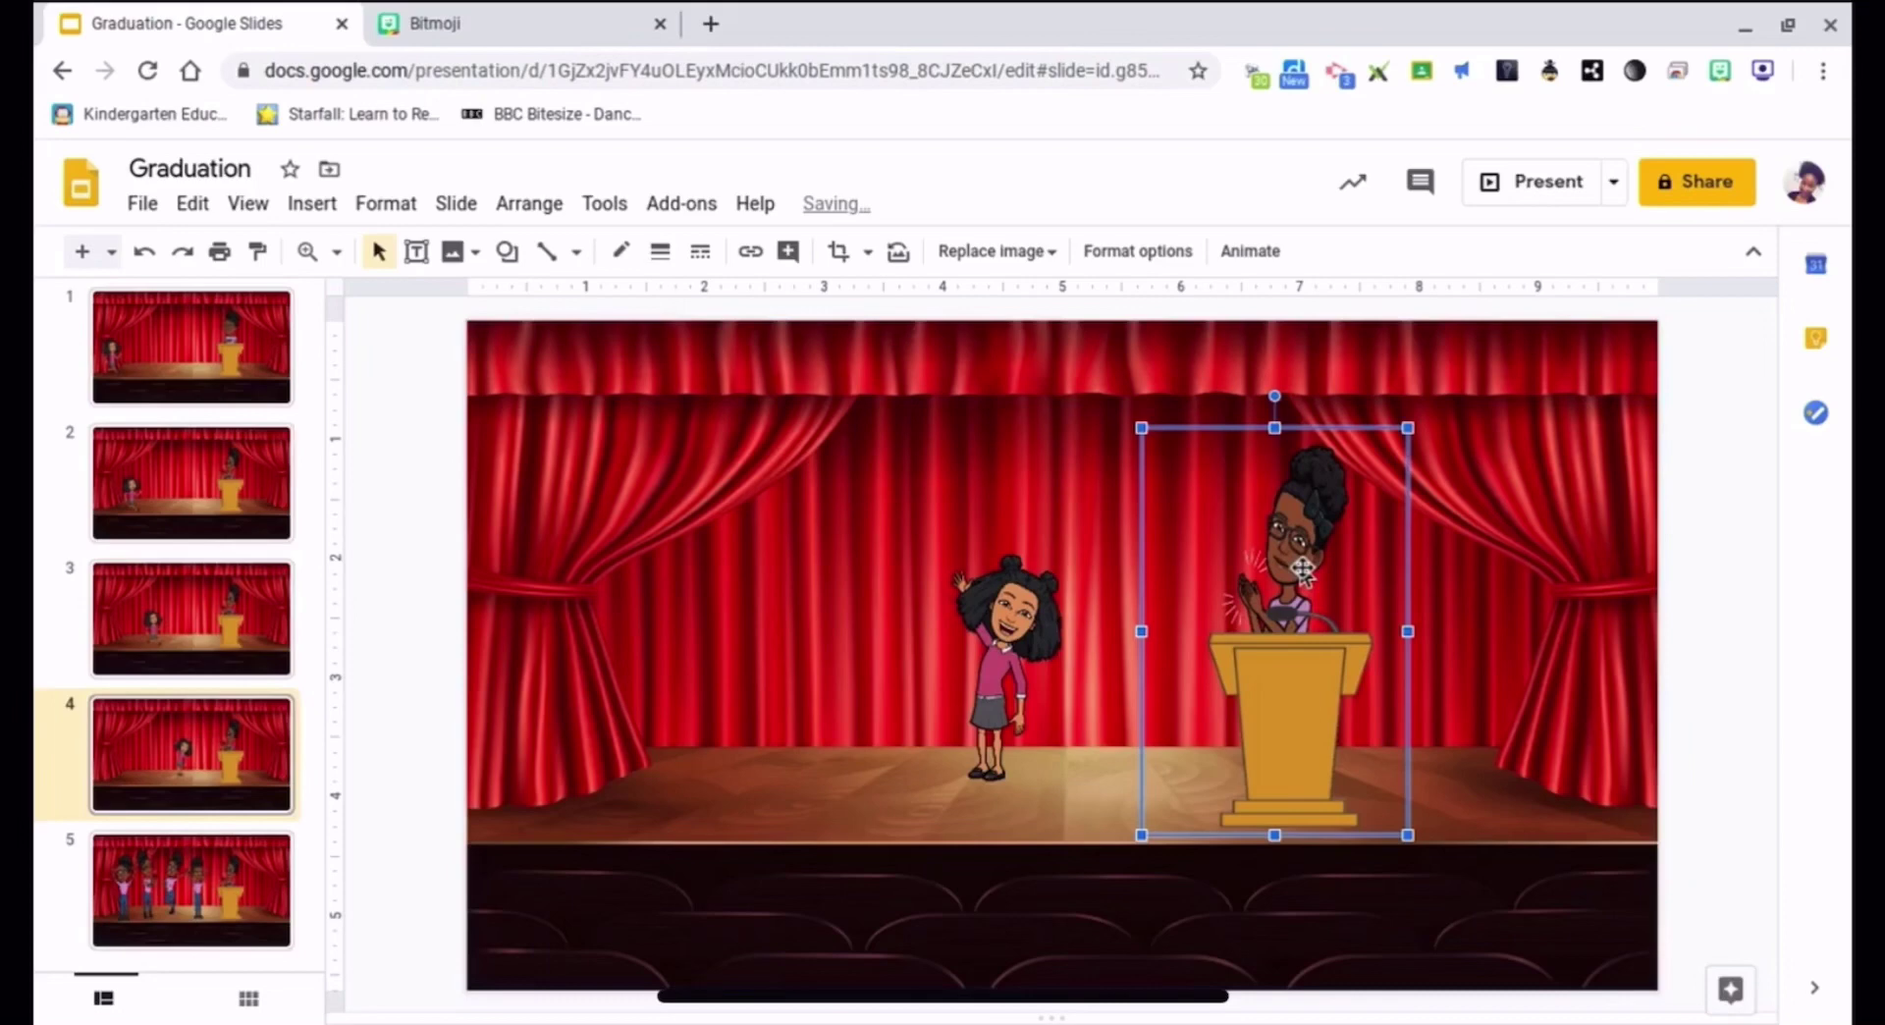
key(Escape)
- Copy the cheering speaker with both arms raised, the one nearest the podium, from slide 5
click(146, 908)
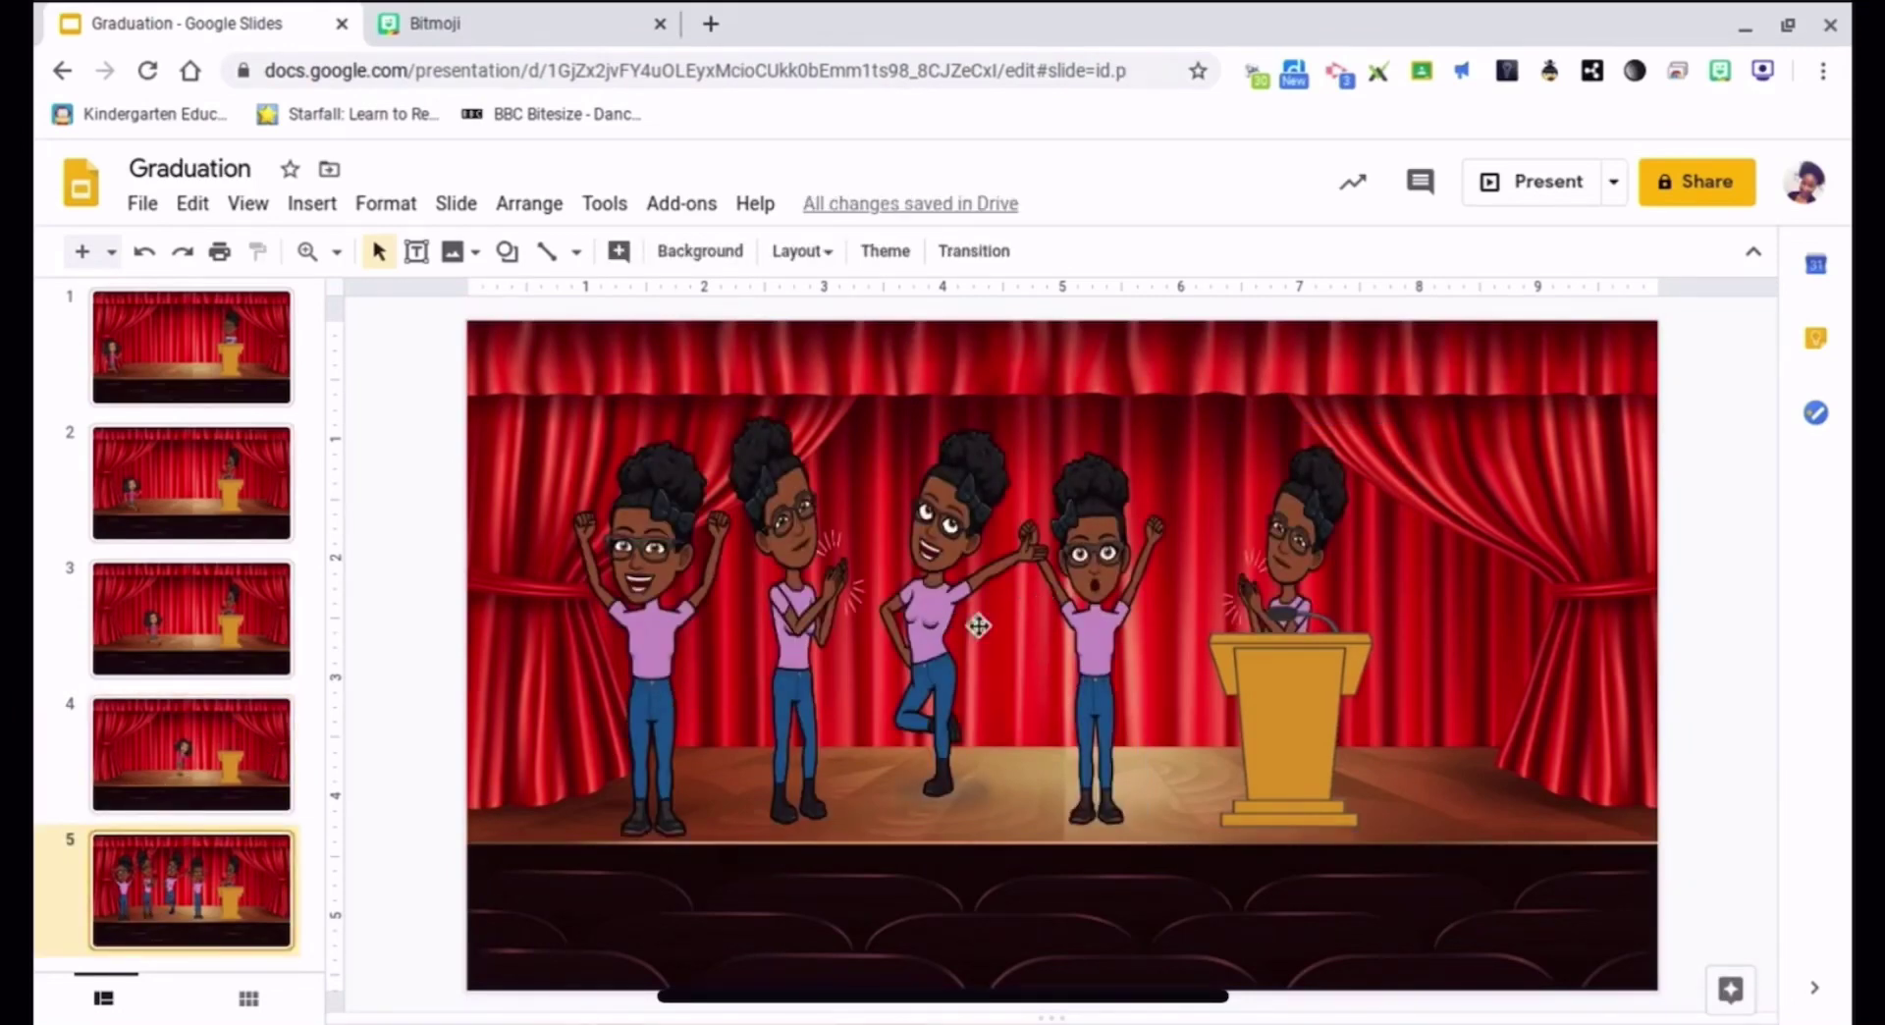
click(1078, 649)
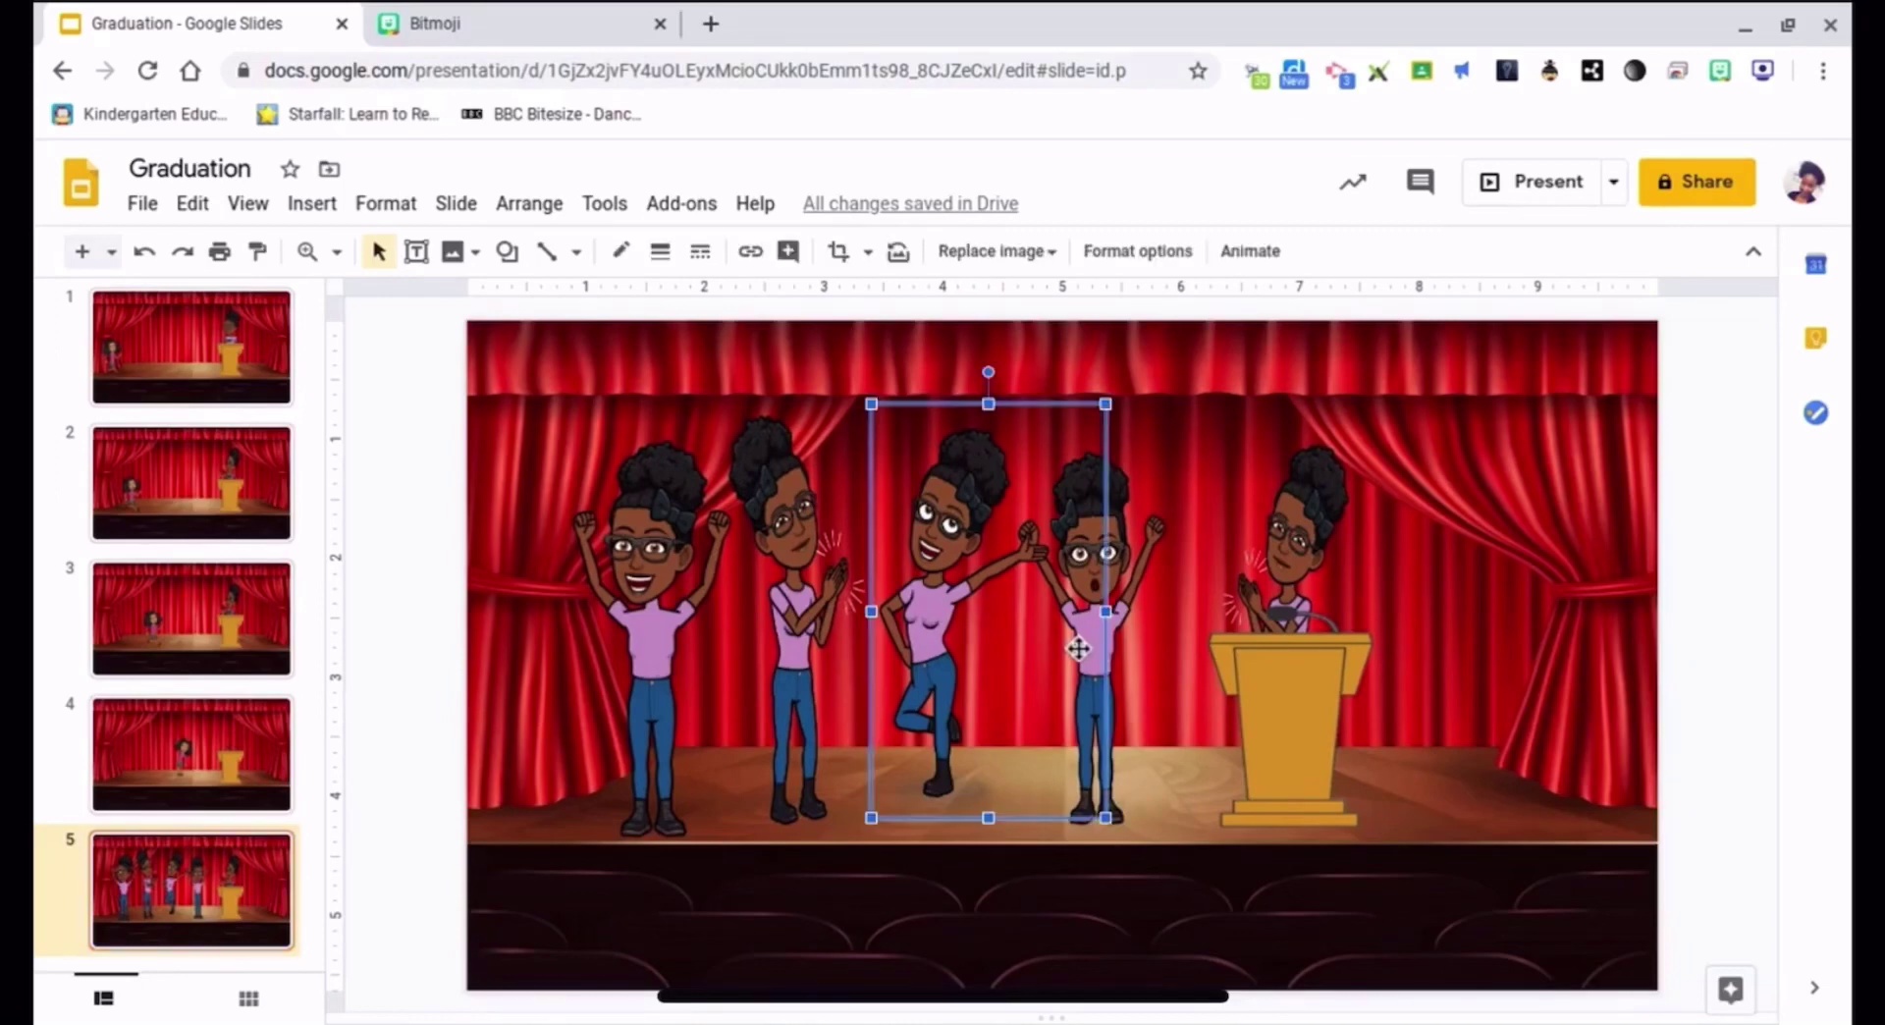
click(1155, 601)
right_click(1159, 609)
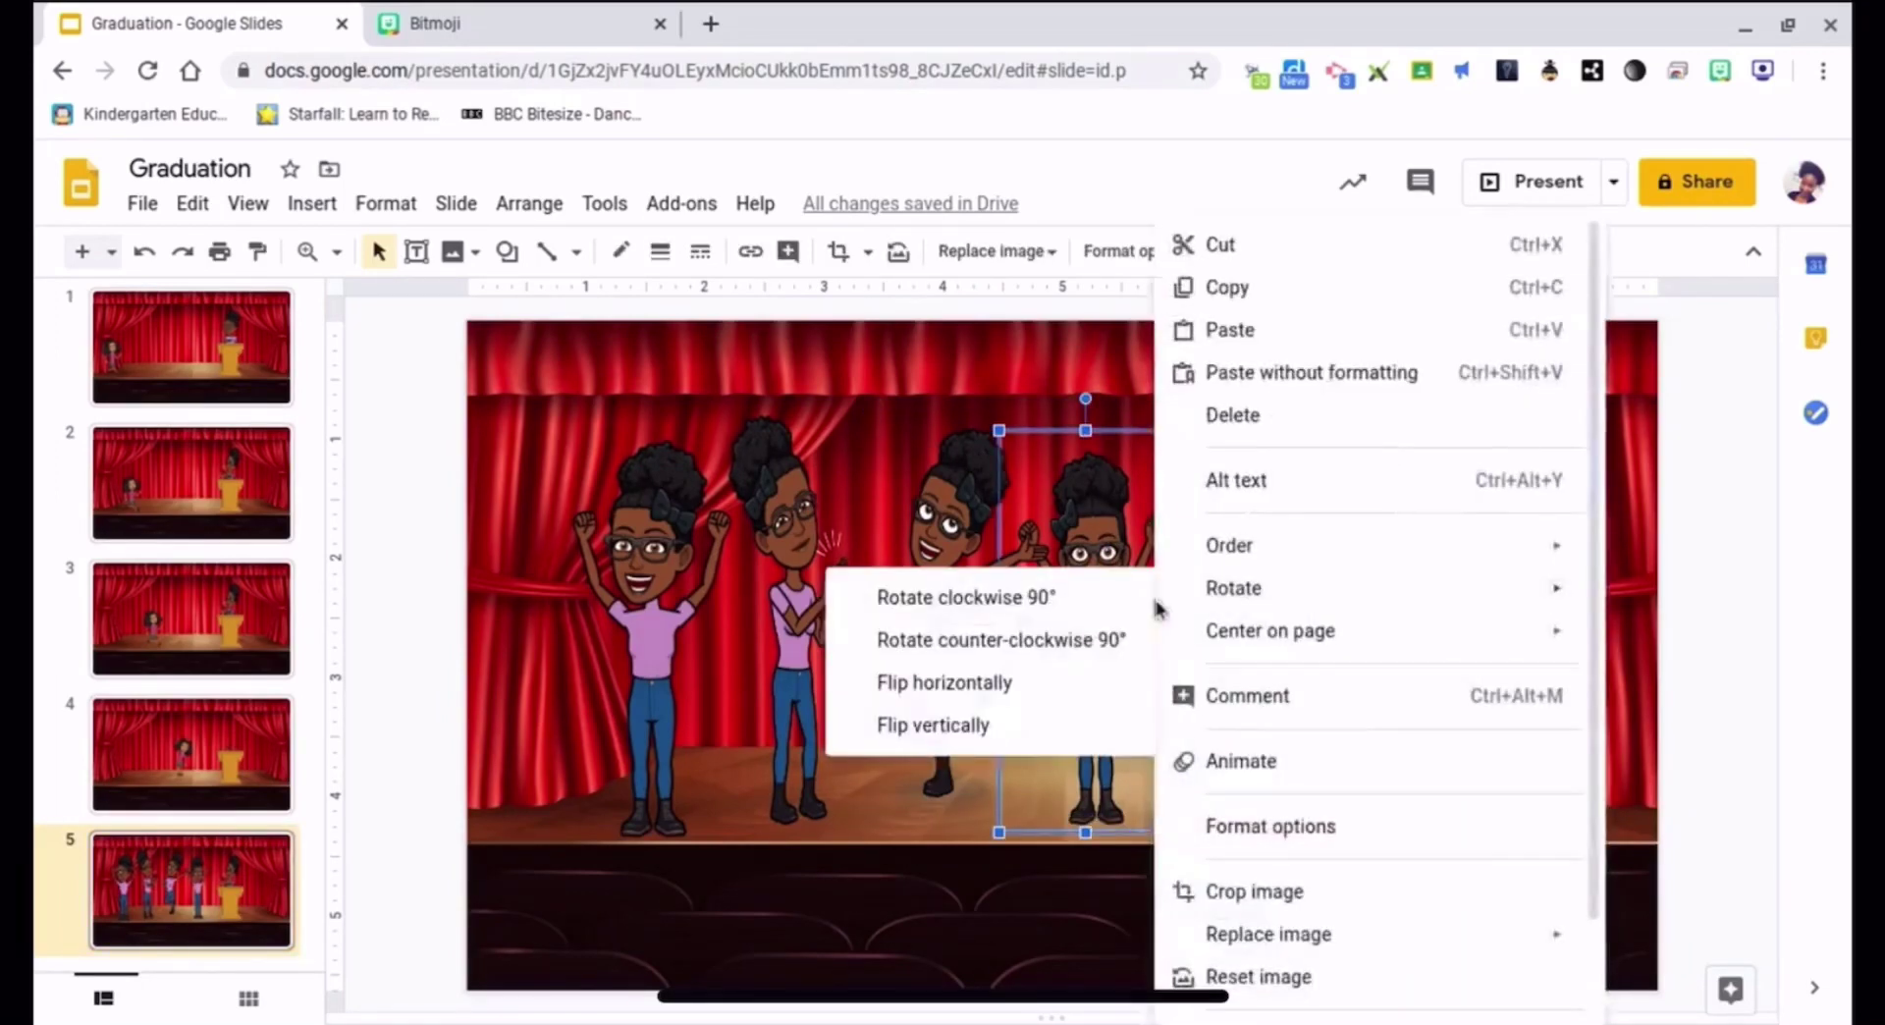
click(1284, 286)
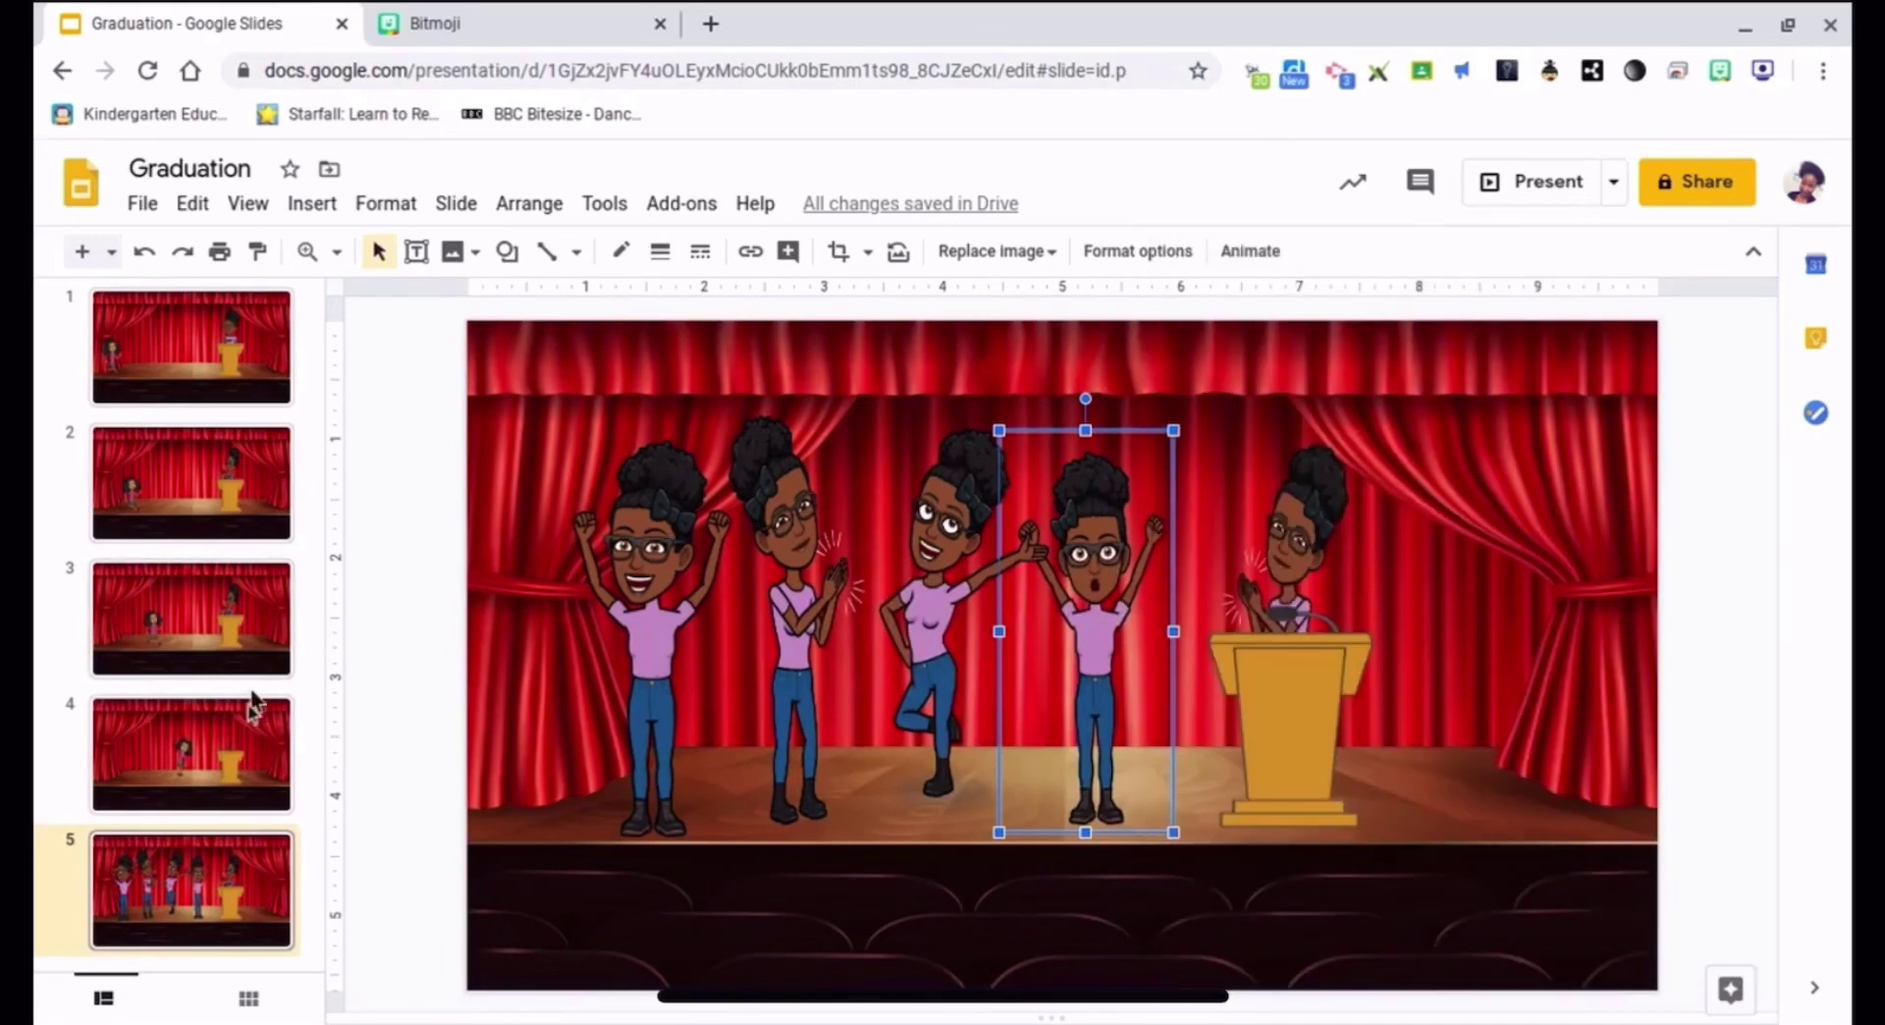
- Paste the cheering speaker onto slide 4 and move her over to the podium
click(196, 754)
right_click(1067, 724)
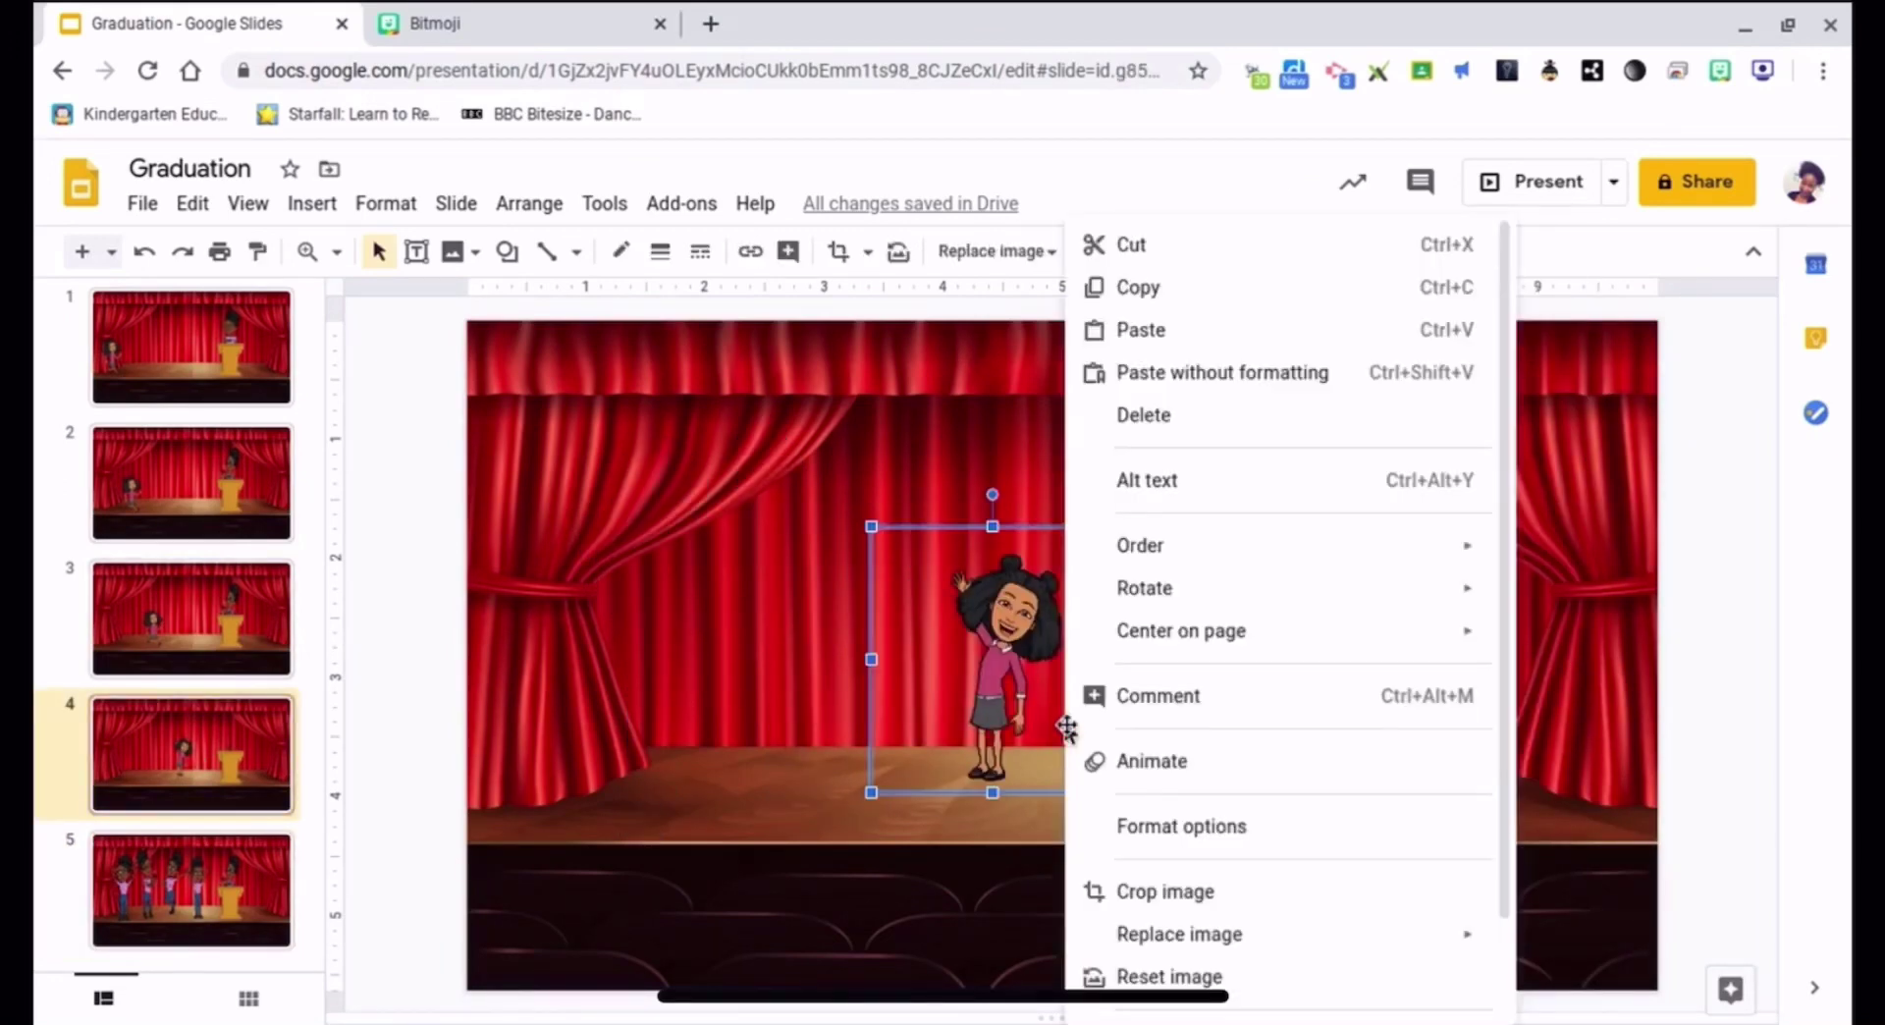
click(1174, 331)
drag(1081, 632, 1277, 635)
- Send the cheering speaker on slide 4 backward in the stacking order until she stands behind the podium
right_click(1278, 640)
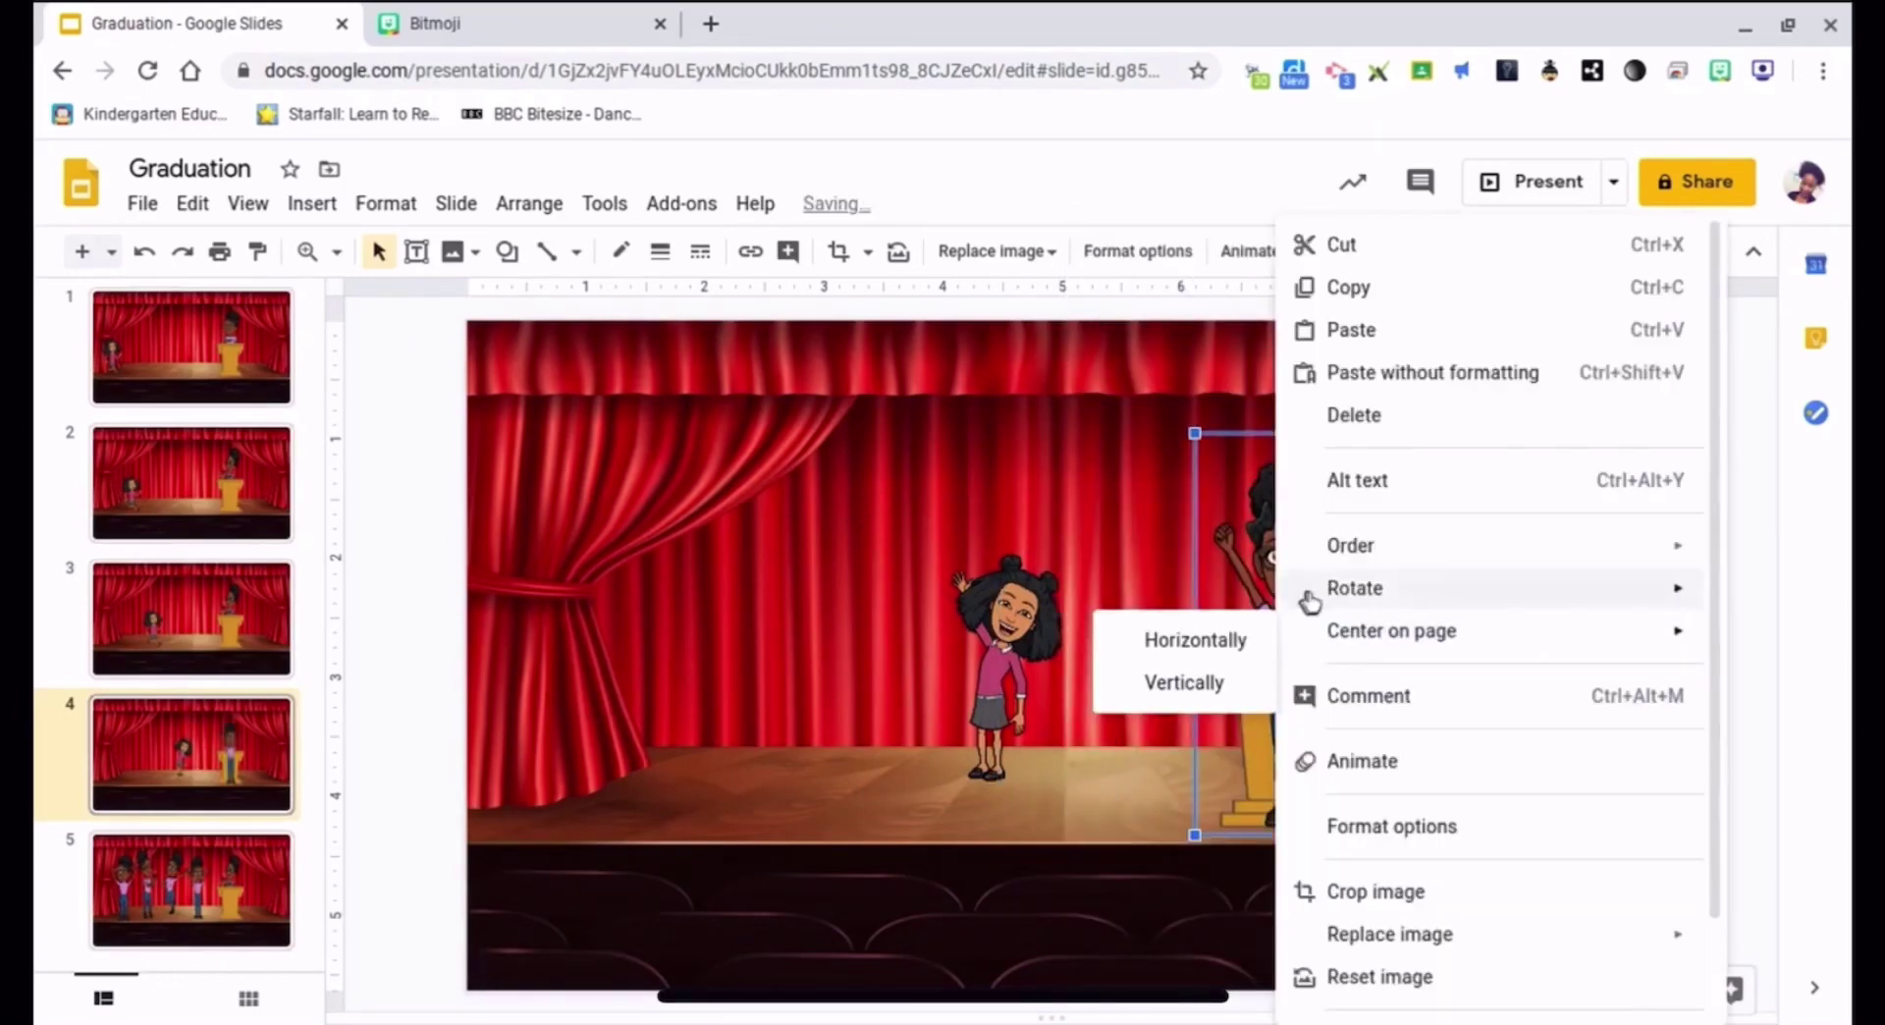
mouse_move(1330, 547)
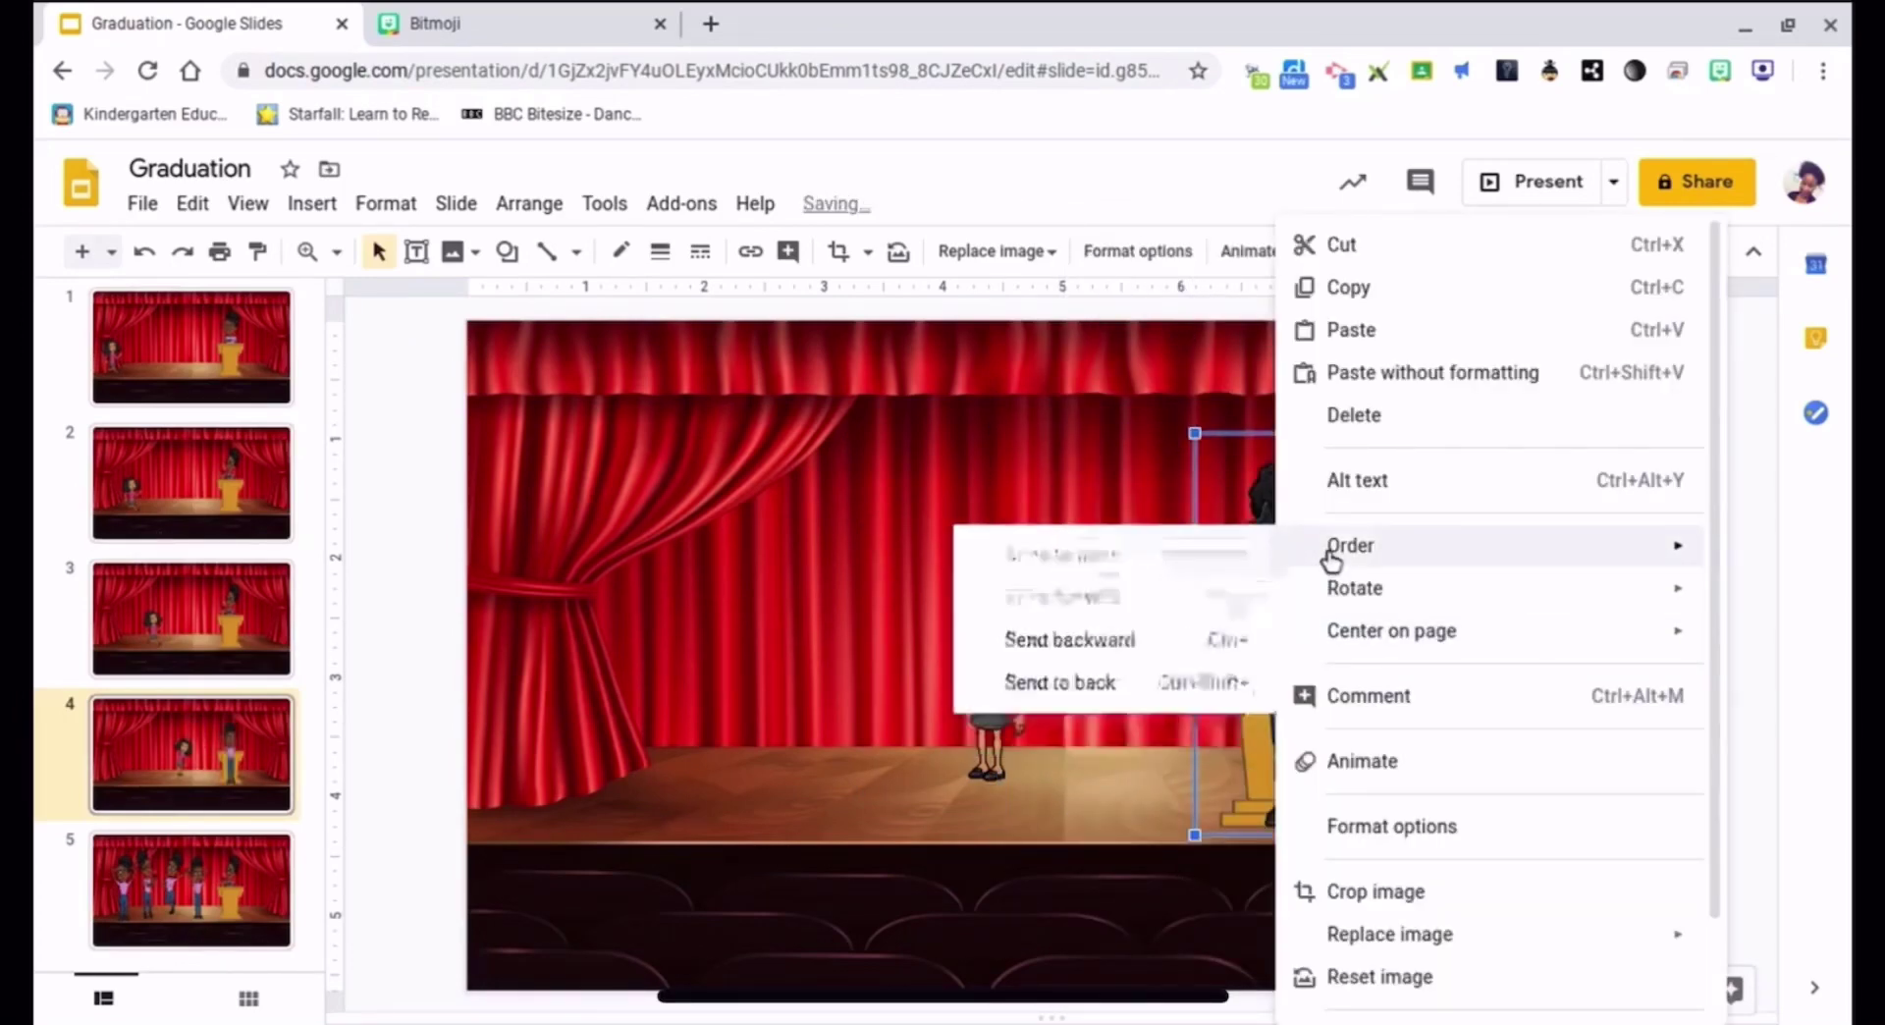
click(1129, 643)
right_click(1292, 601)
mouse_move(1294, 604)
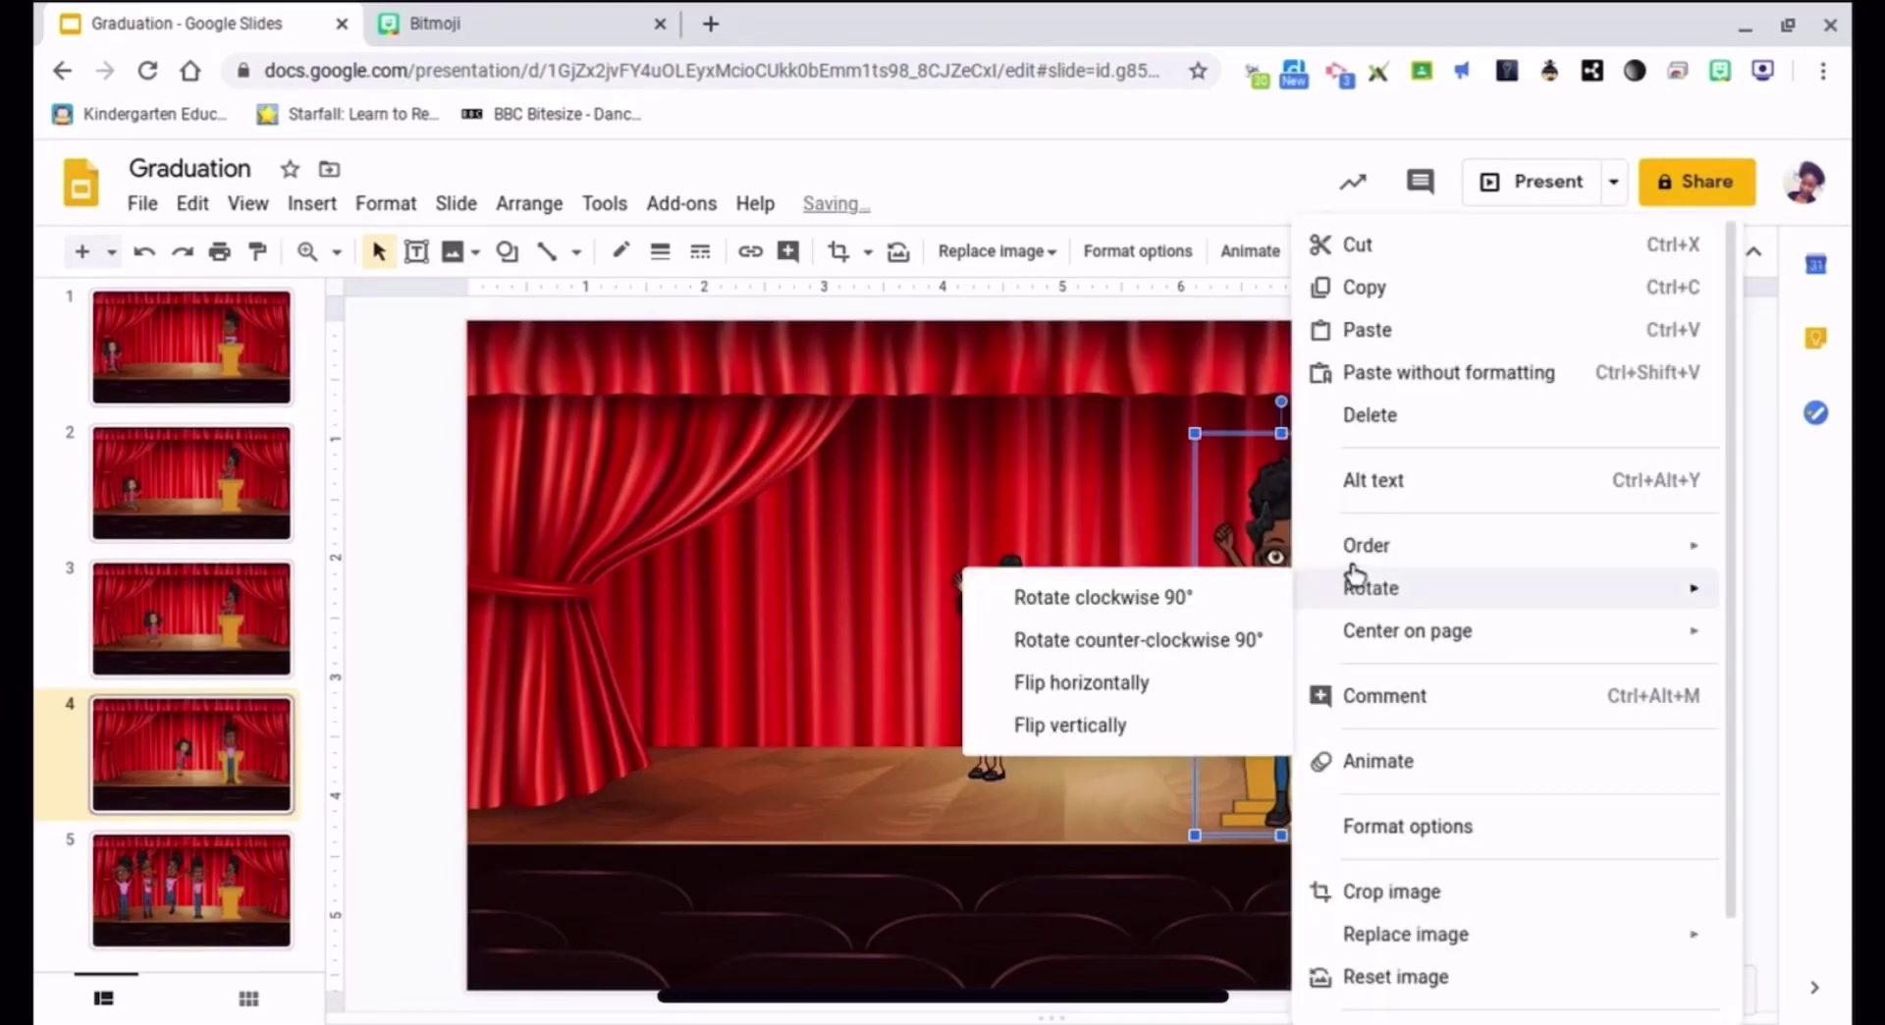
mouse_move(1355, 552)
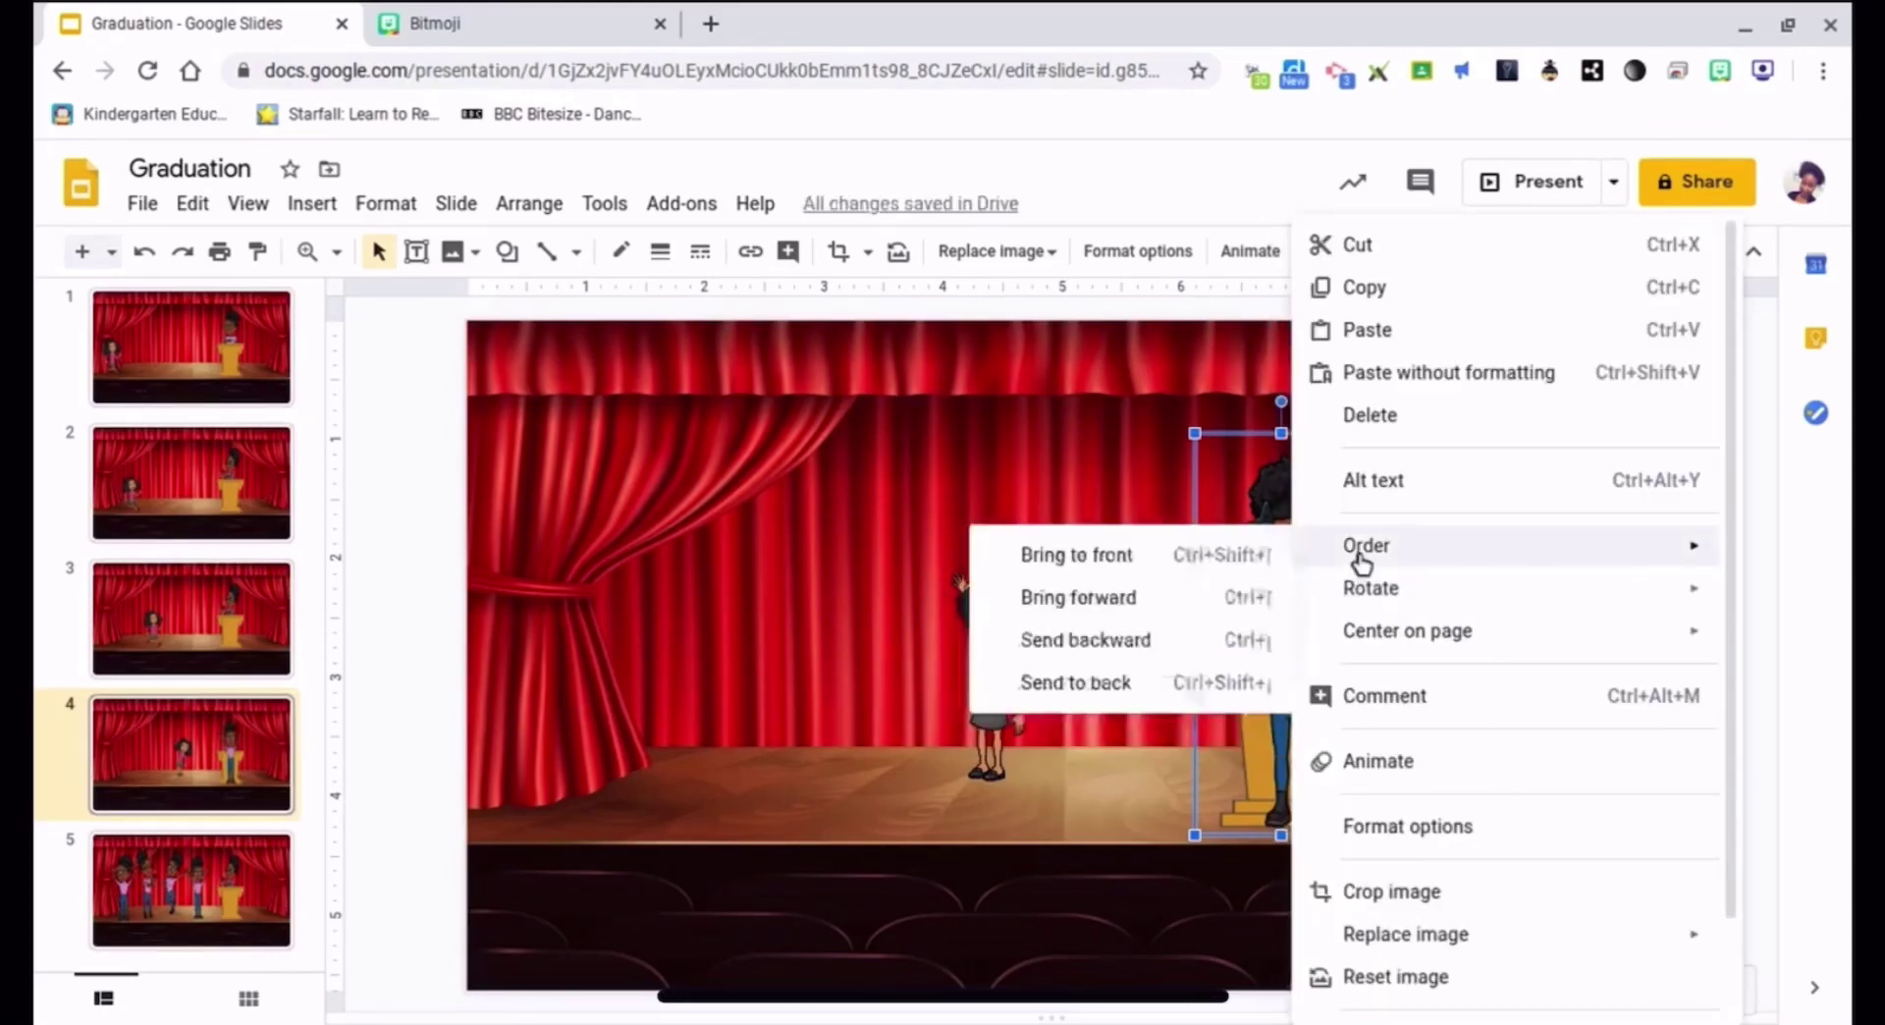
click(1228, 644)
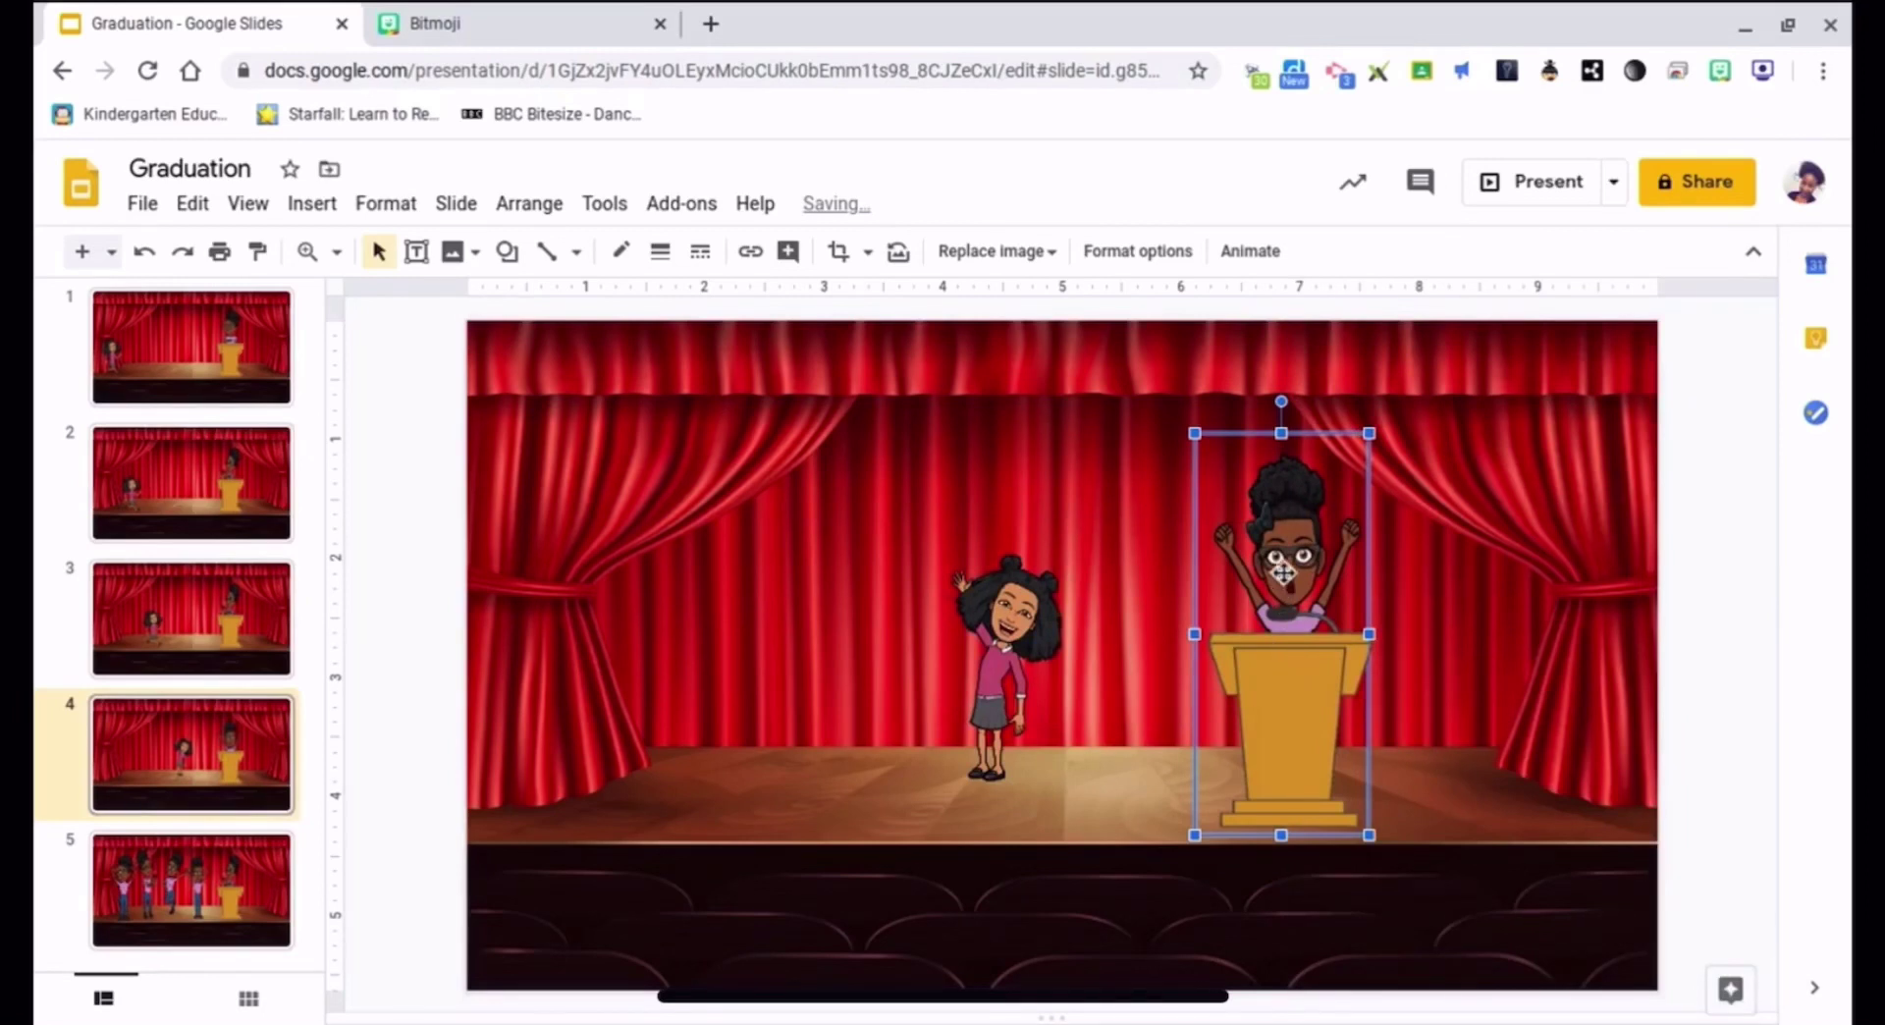
- Raise the cheering speaker slightly behind the podium and nudge the waving girl lower and a little closer to the podium
drag(1284, 554, 1286, 542)
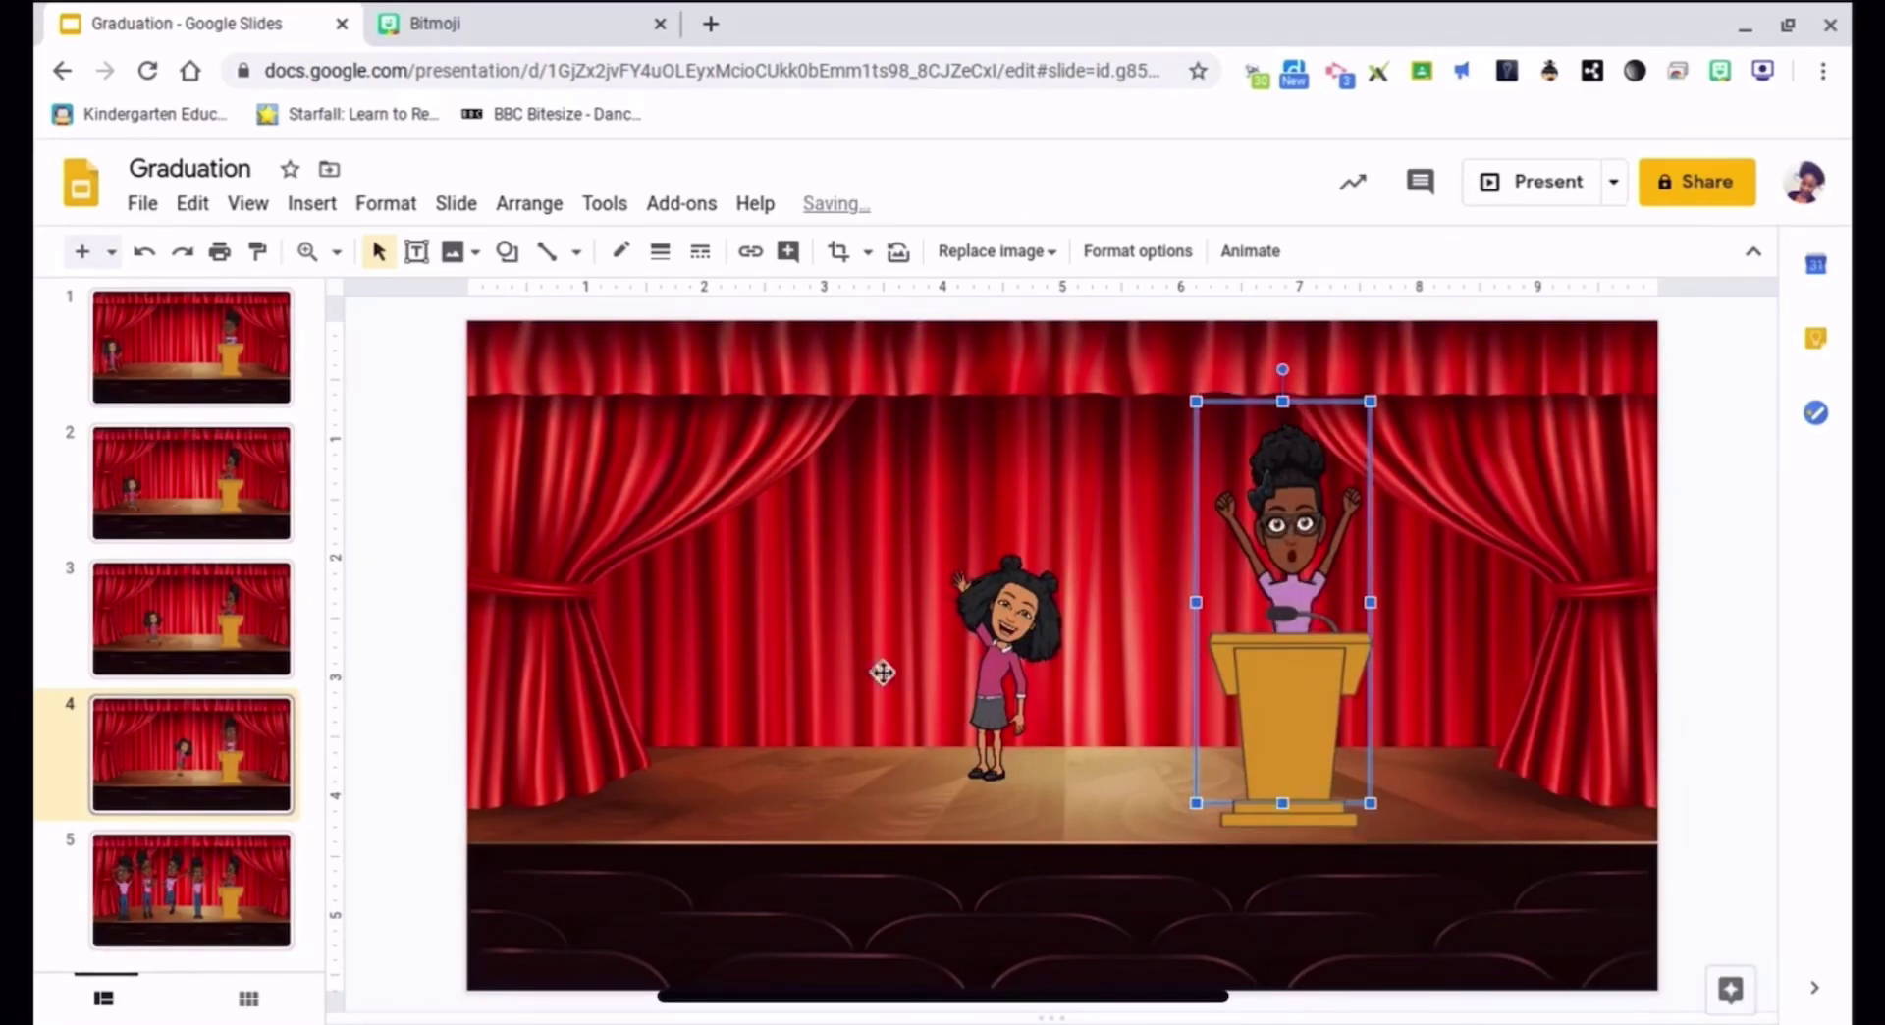
drag(982, 689, 999, 704)
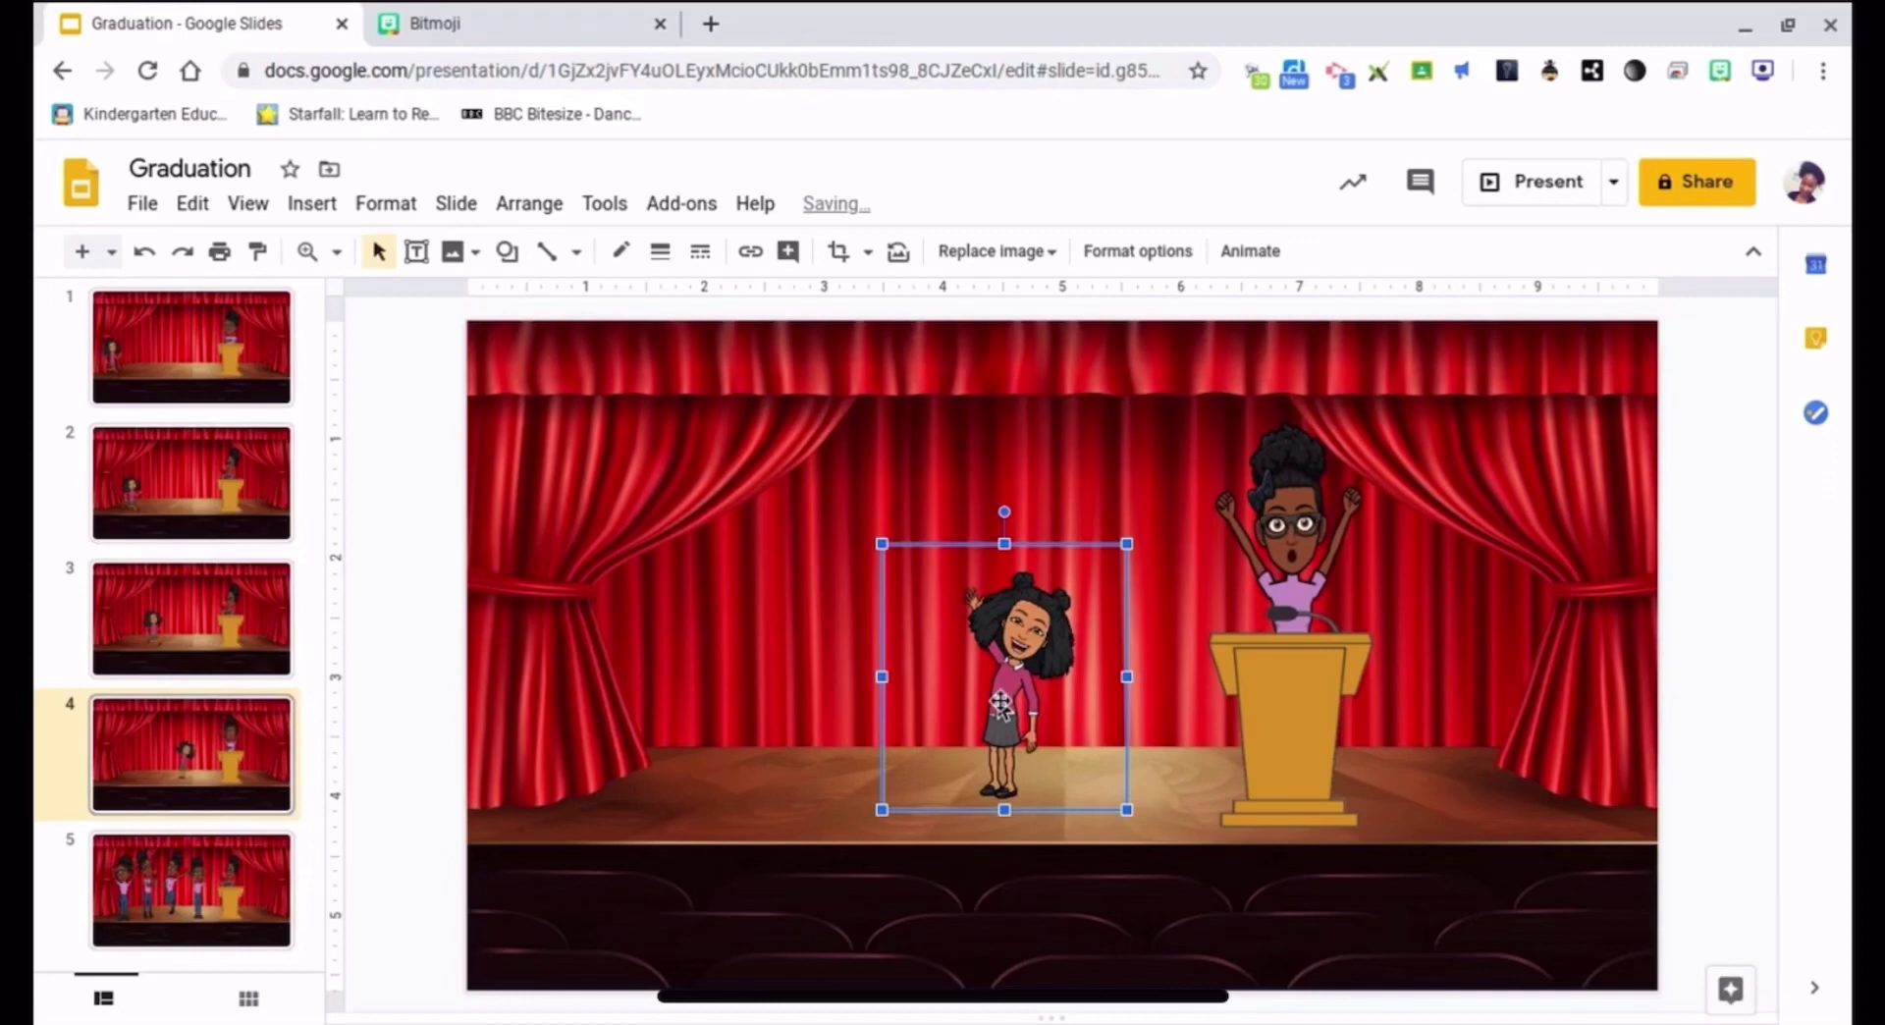
- Duplicate slide 3 and move the copy below the waving slide so it becomes slide 5
click(226, 650)
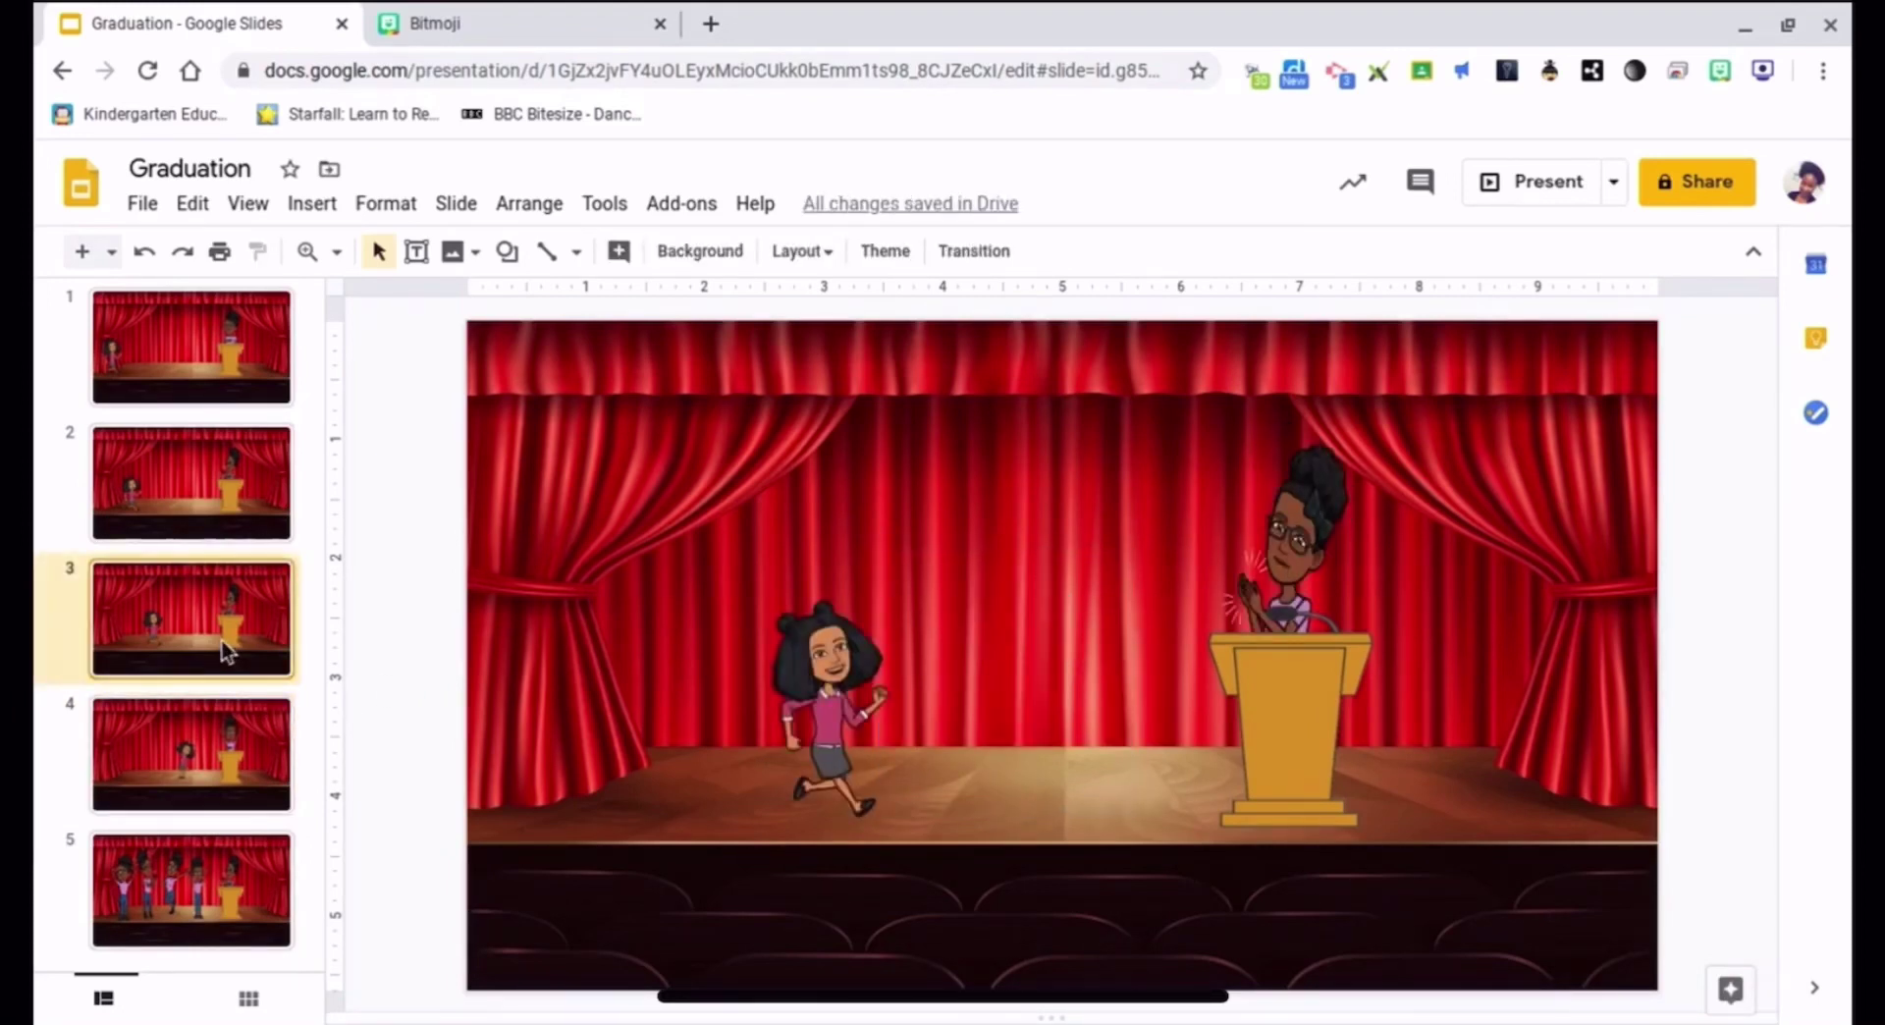
right_click(168, 605)
click(242, 540)
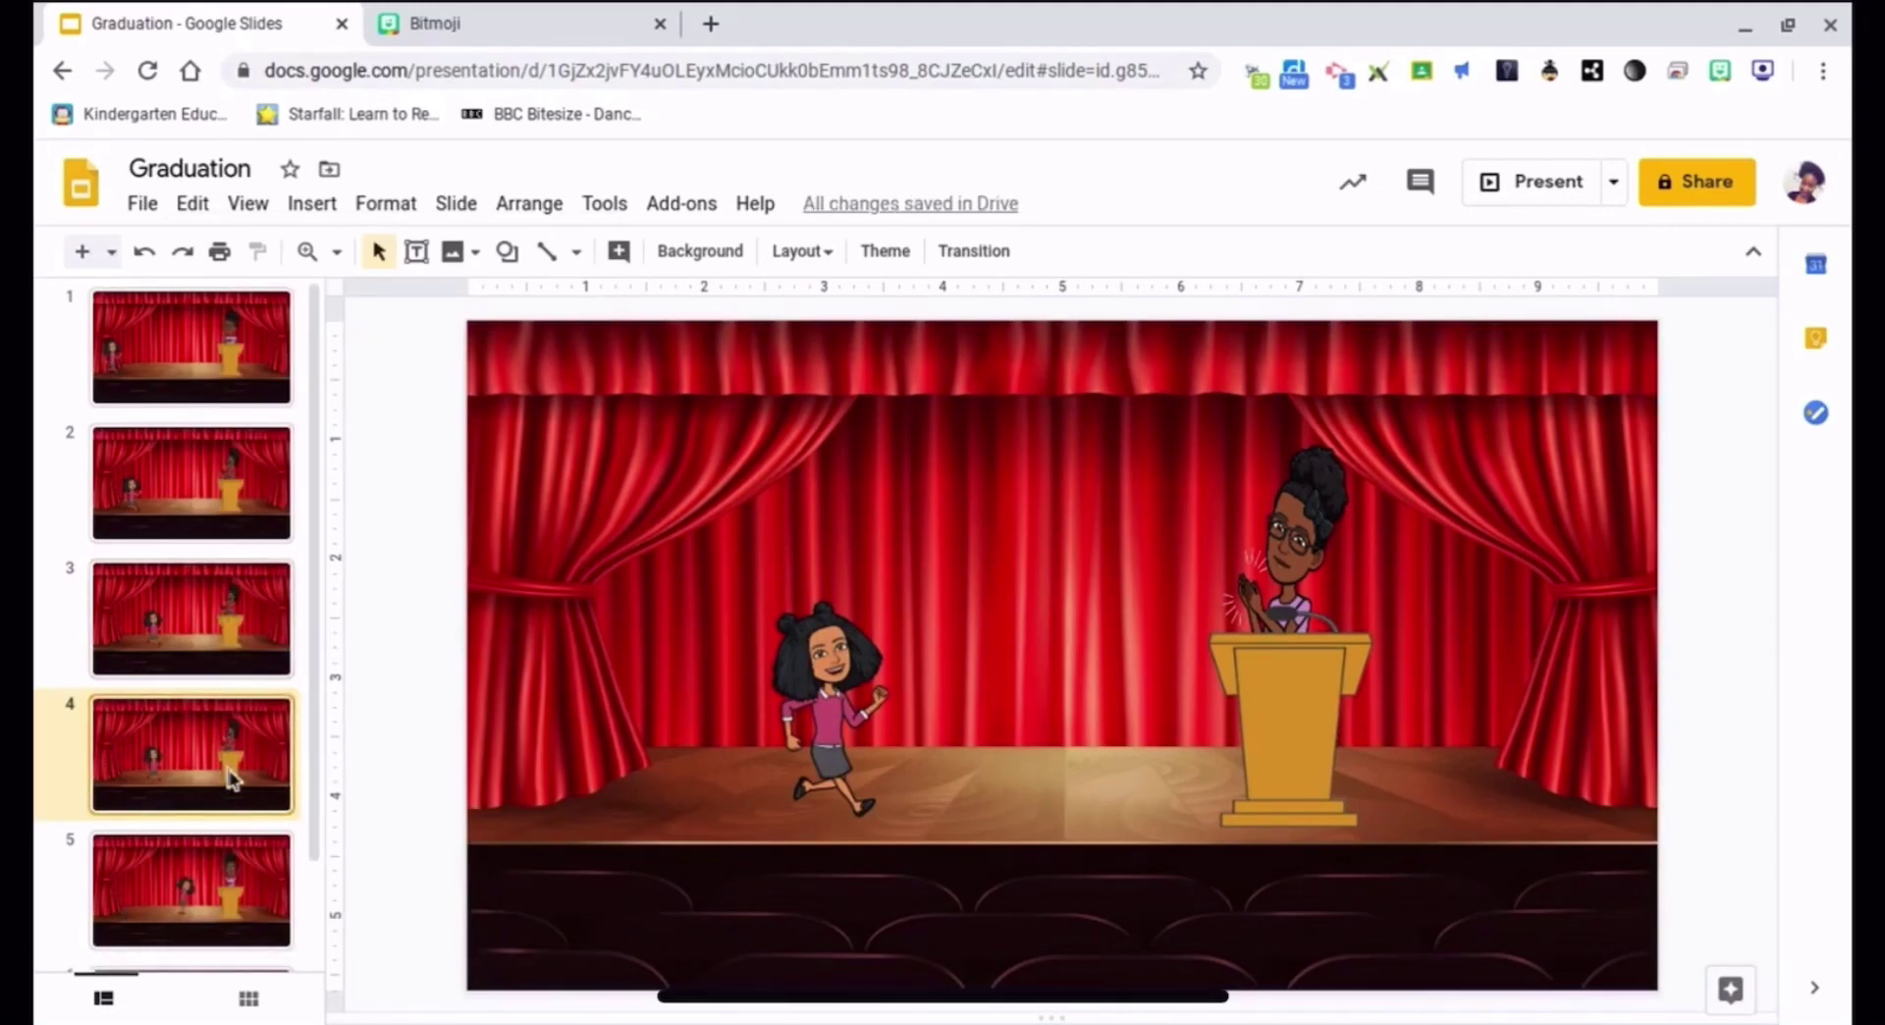
drag(233, 794, 236, 889)
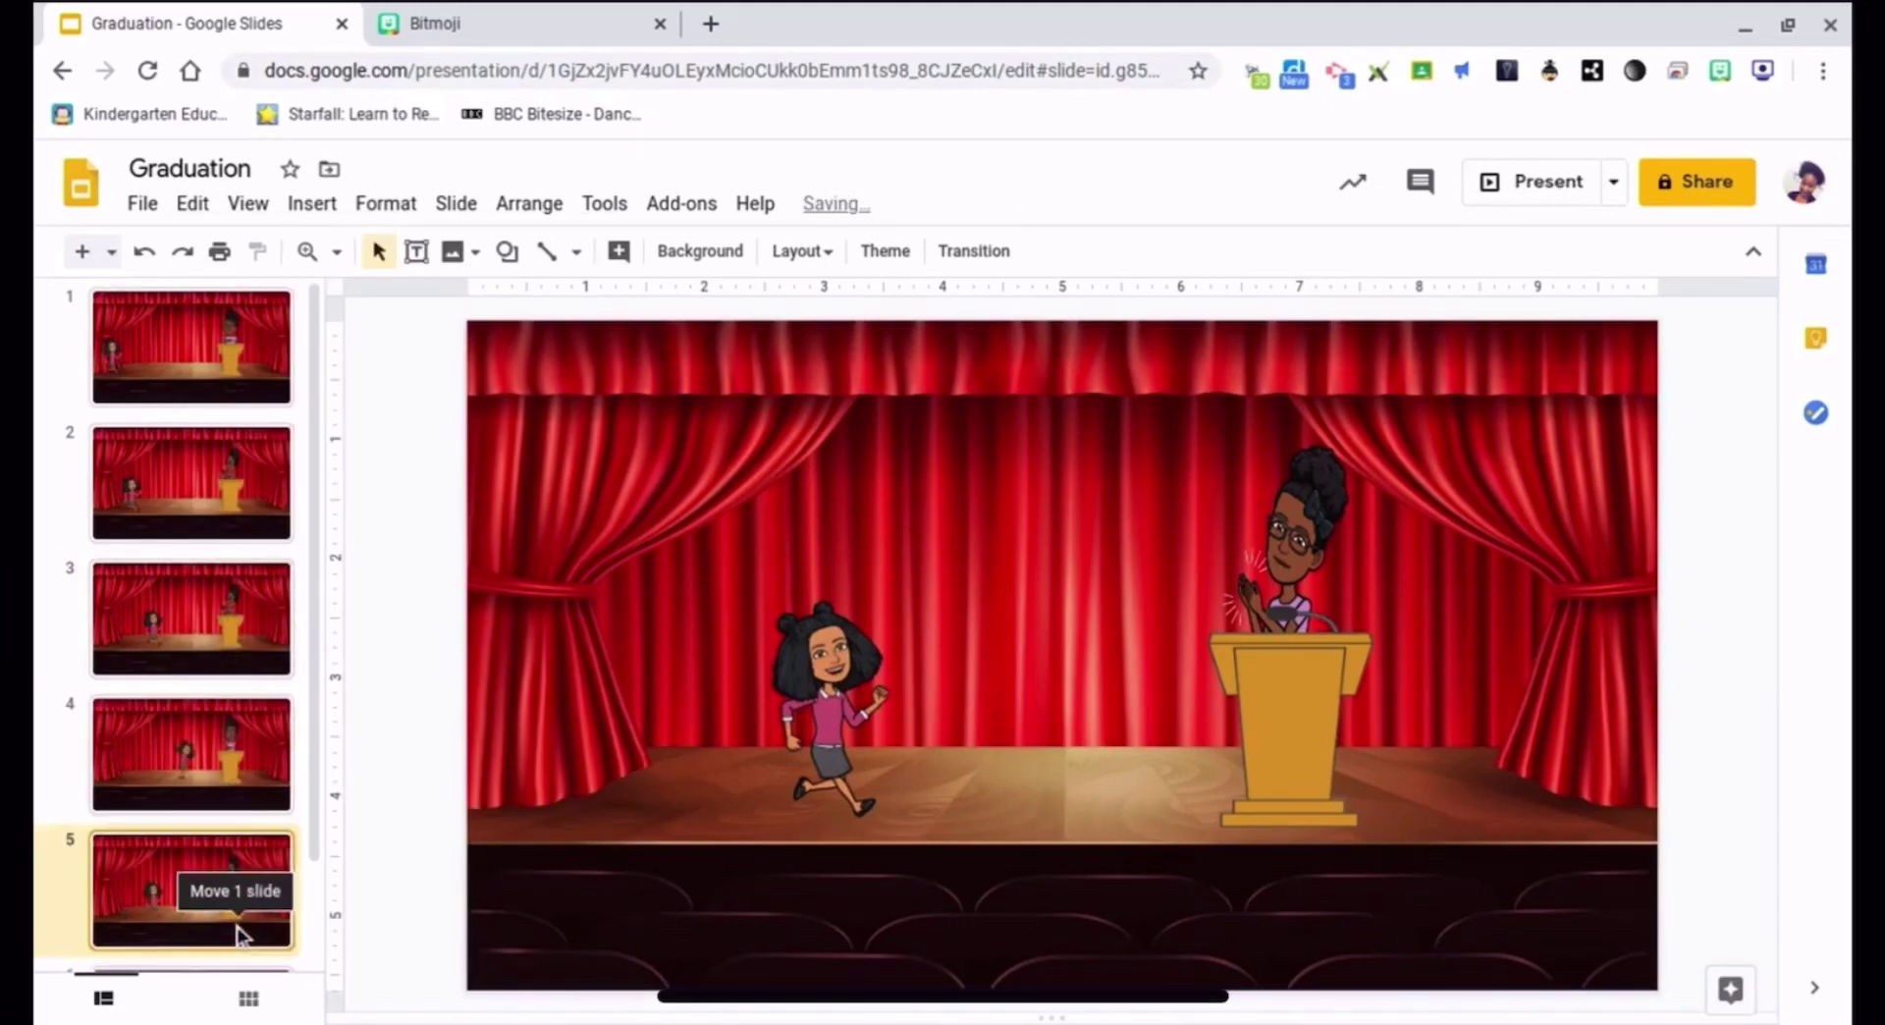
- Move the walking girl on slide 5 about two inches closer to the podium and compare it with slide 4
click(222, 735)
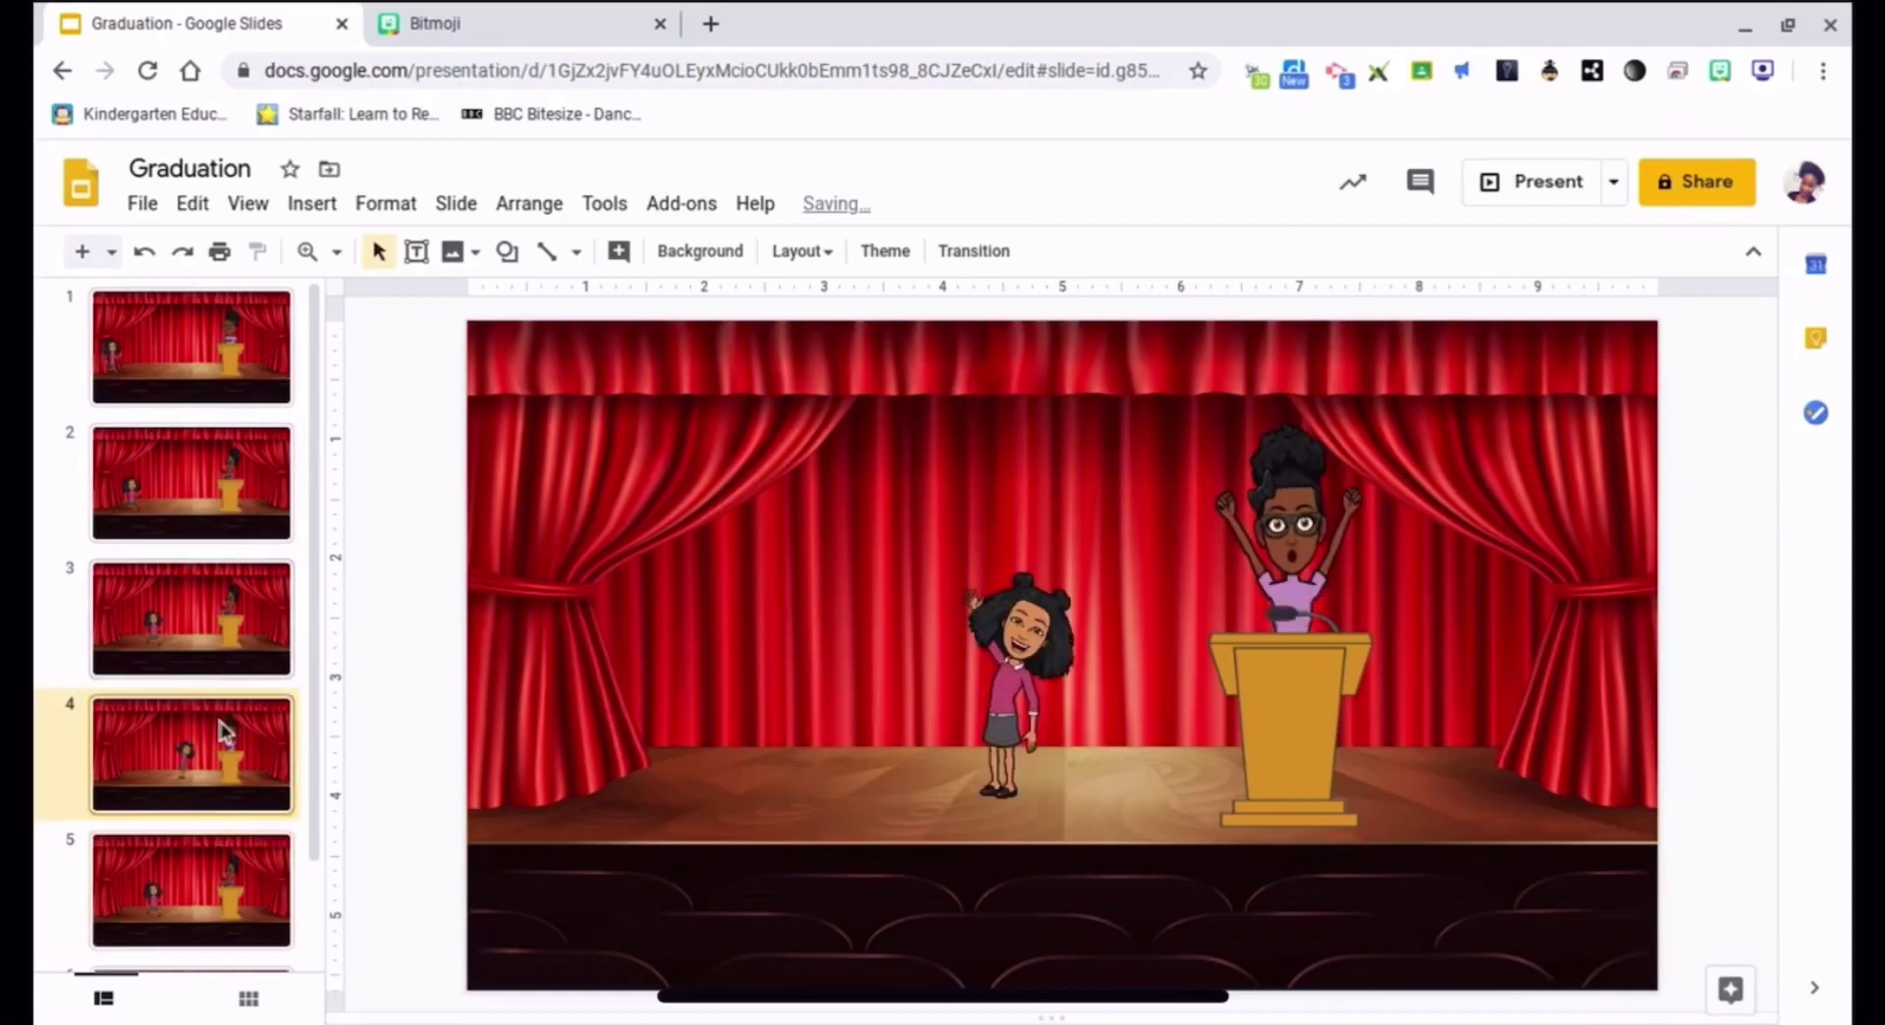
click(244, 868)
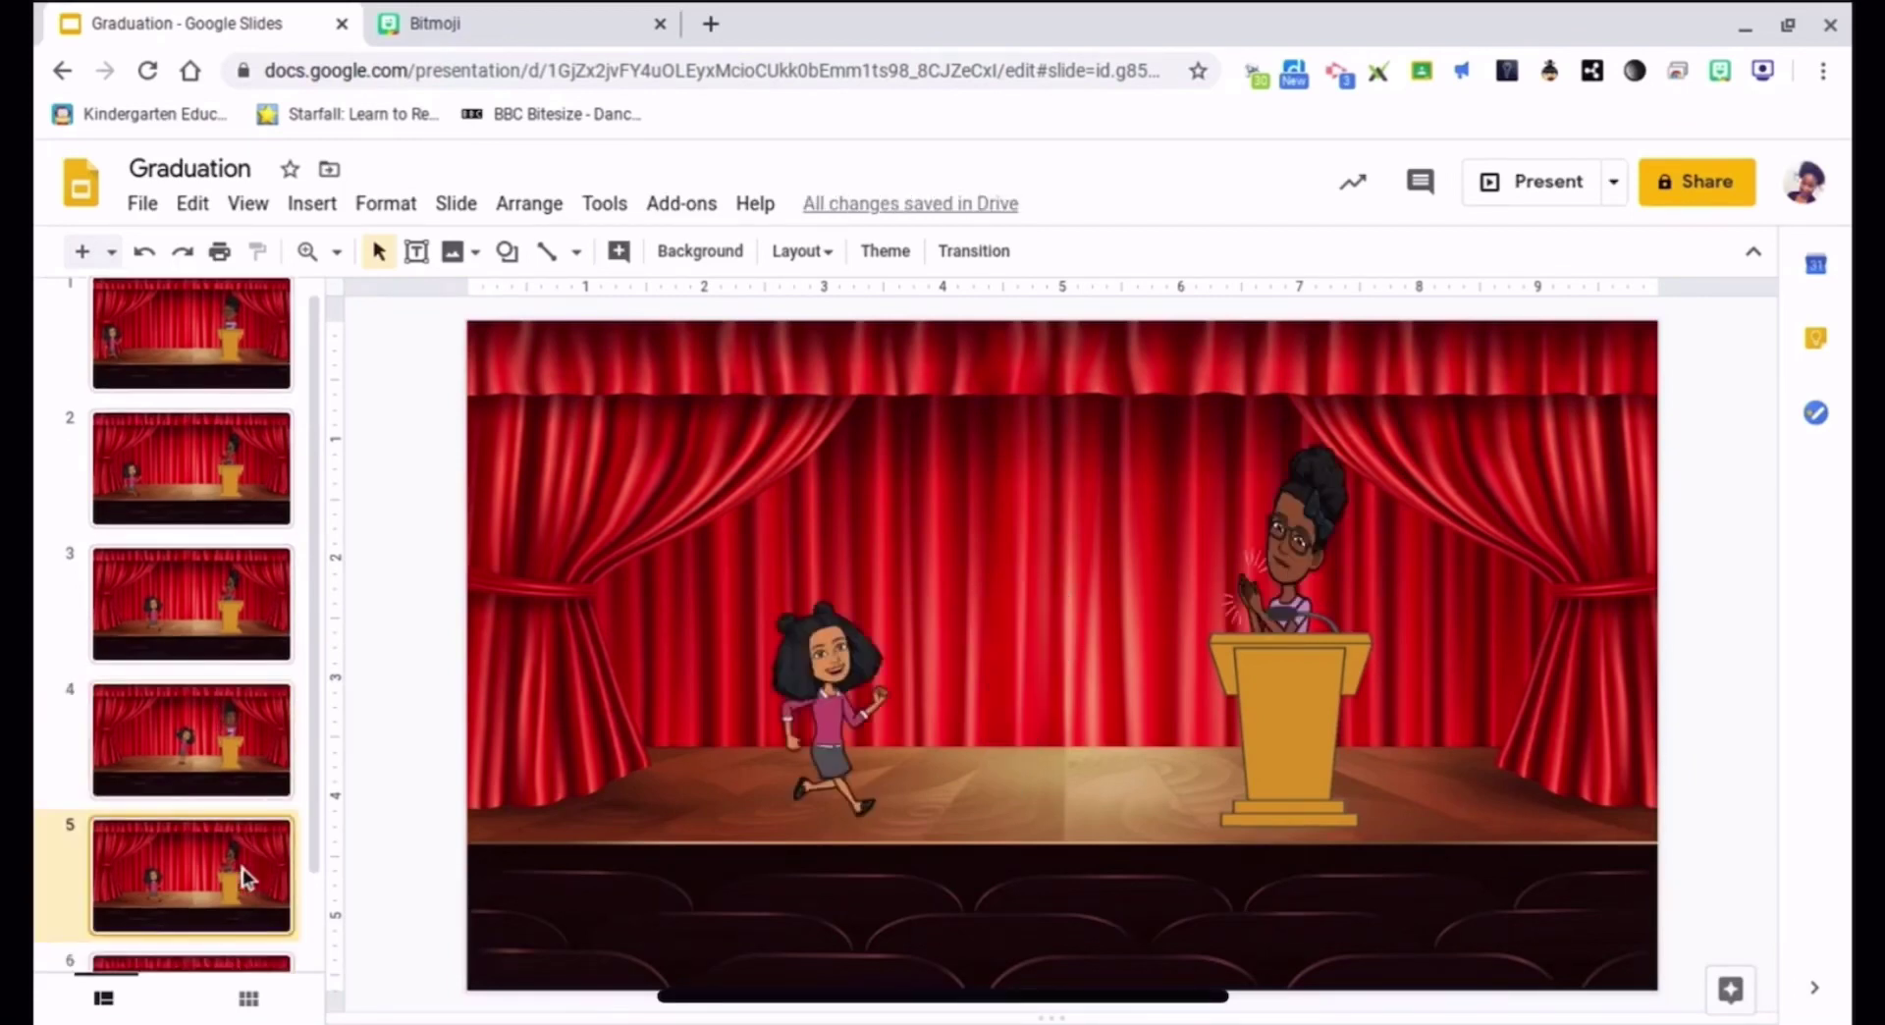
drag(839, 712, 1073, 722)
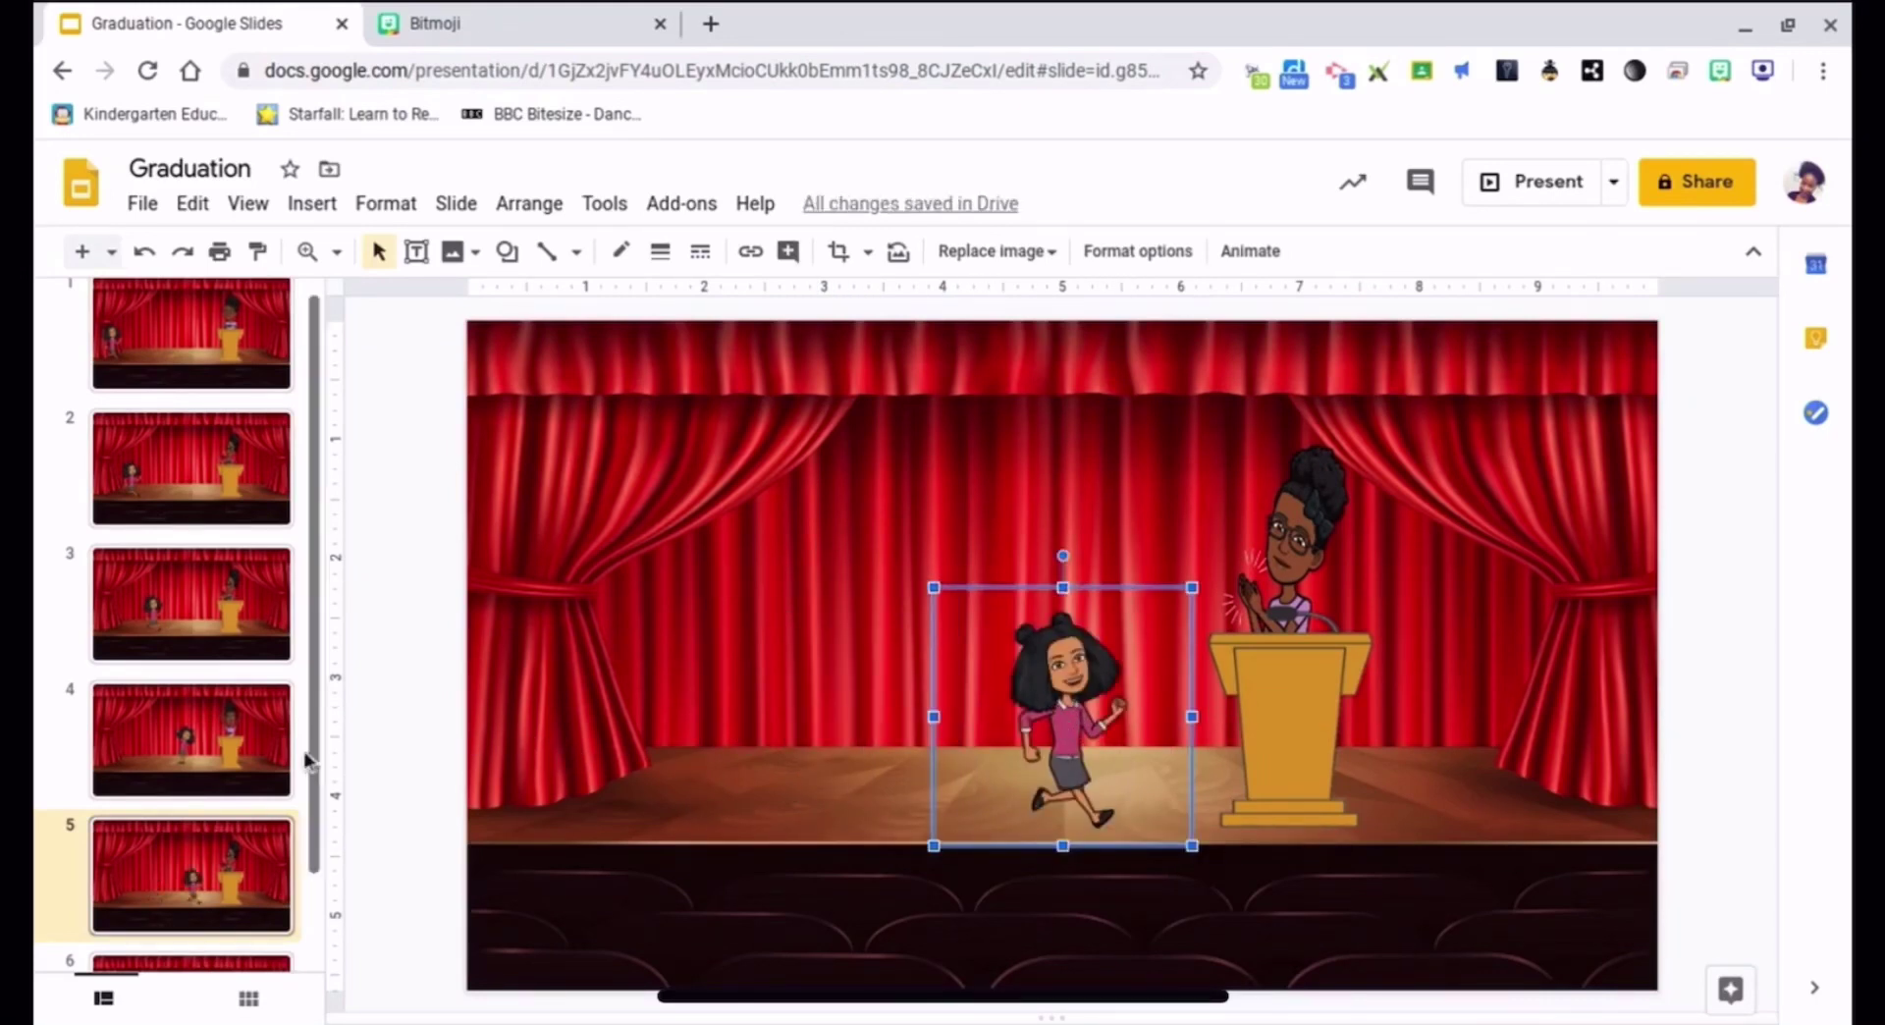
click(249, 761)
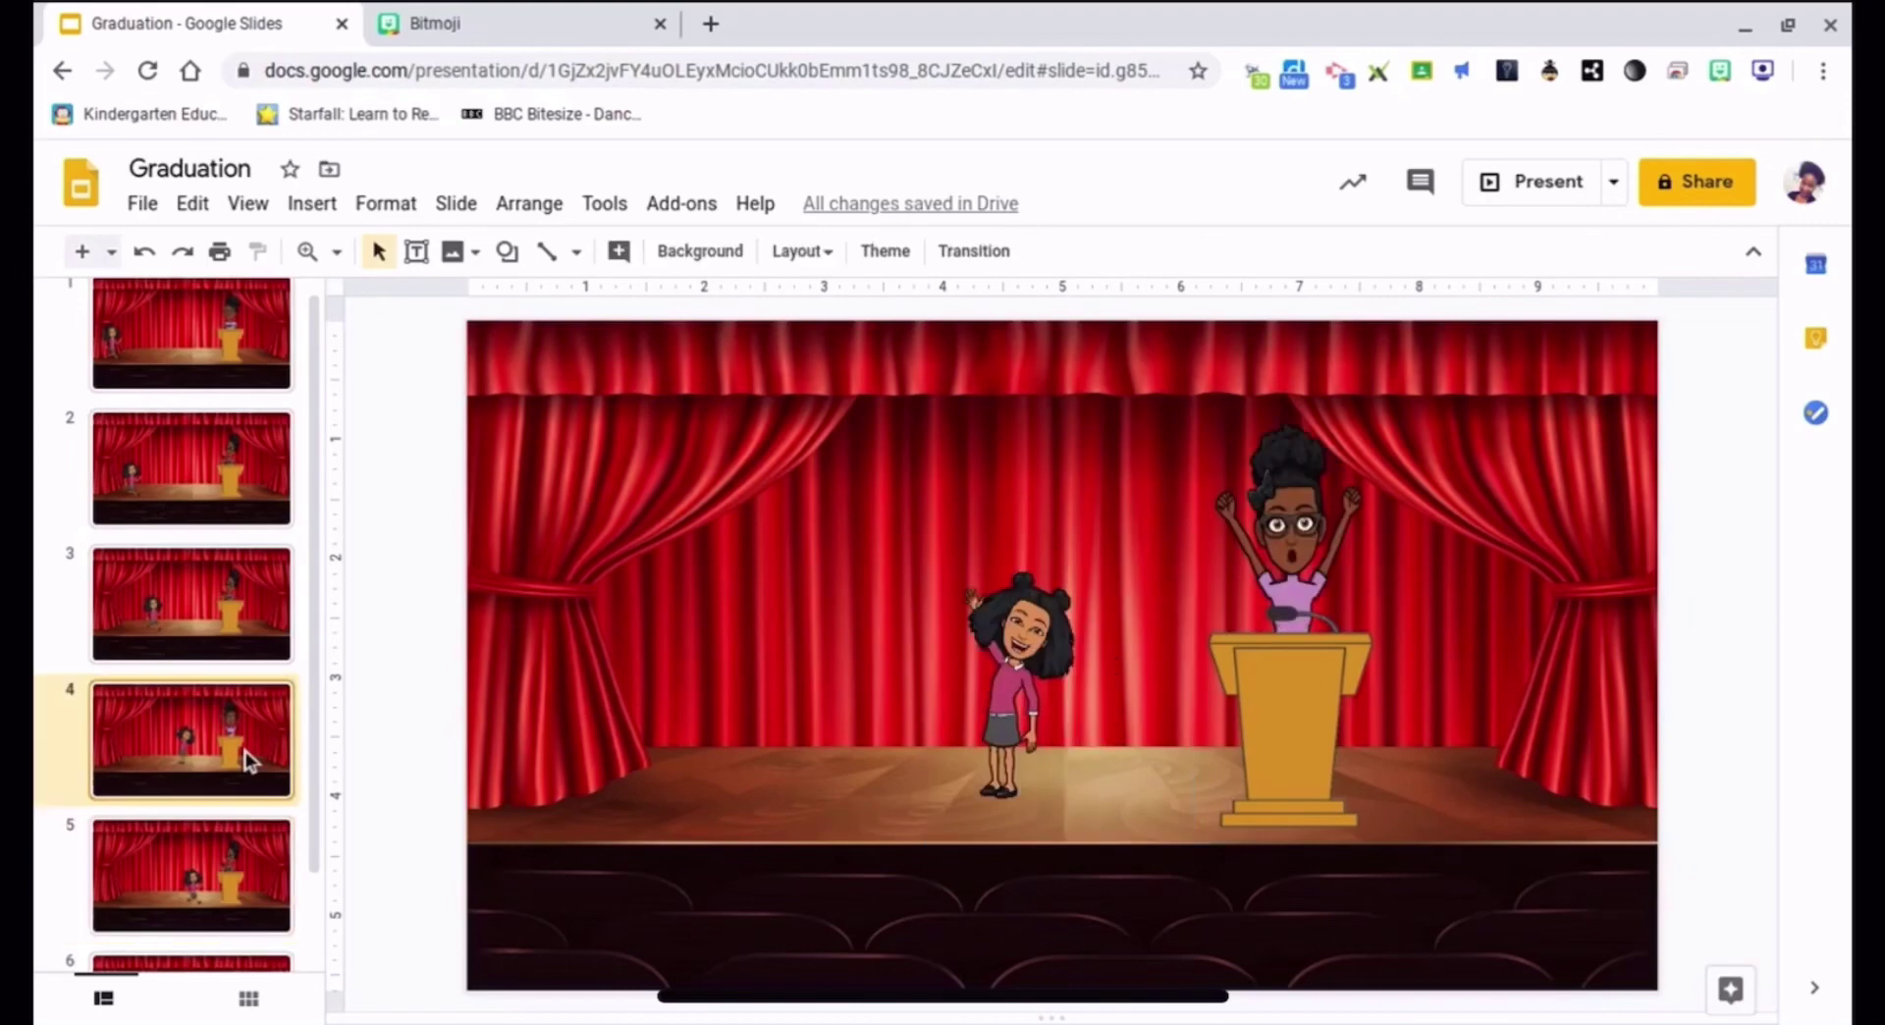
click(258, 858)
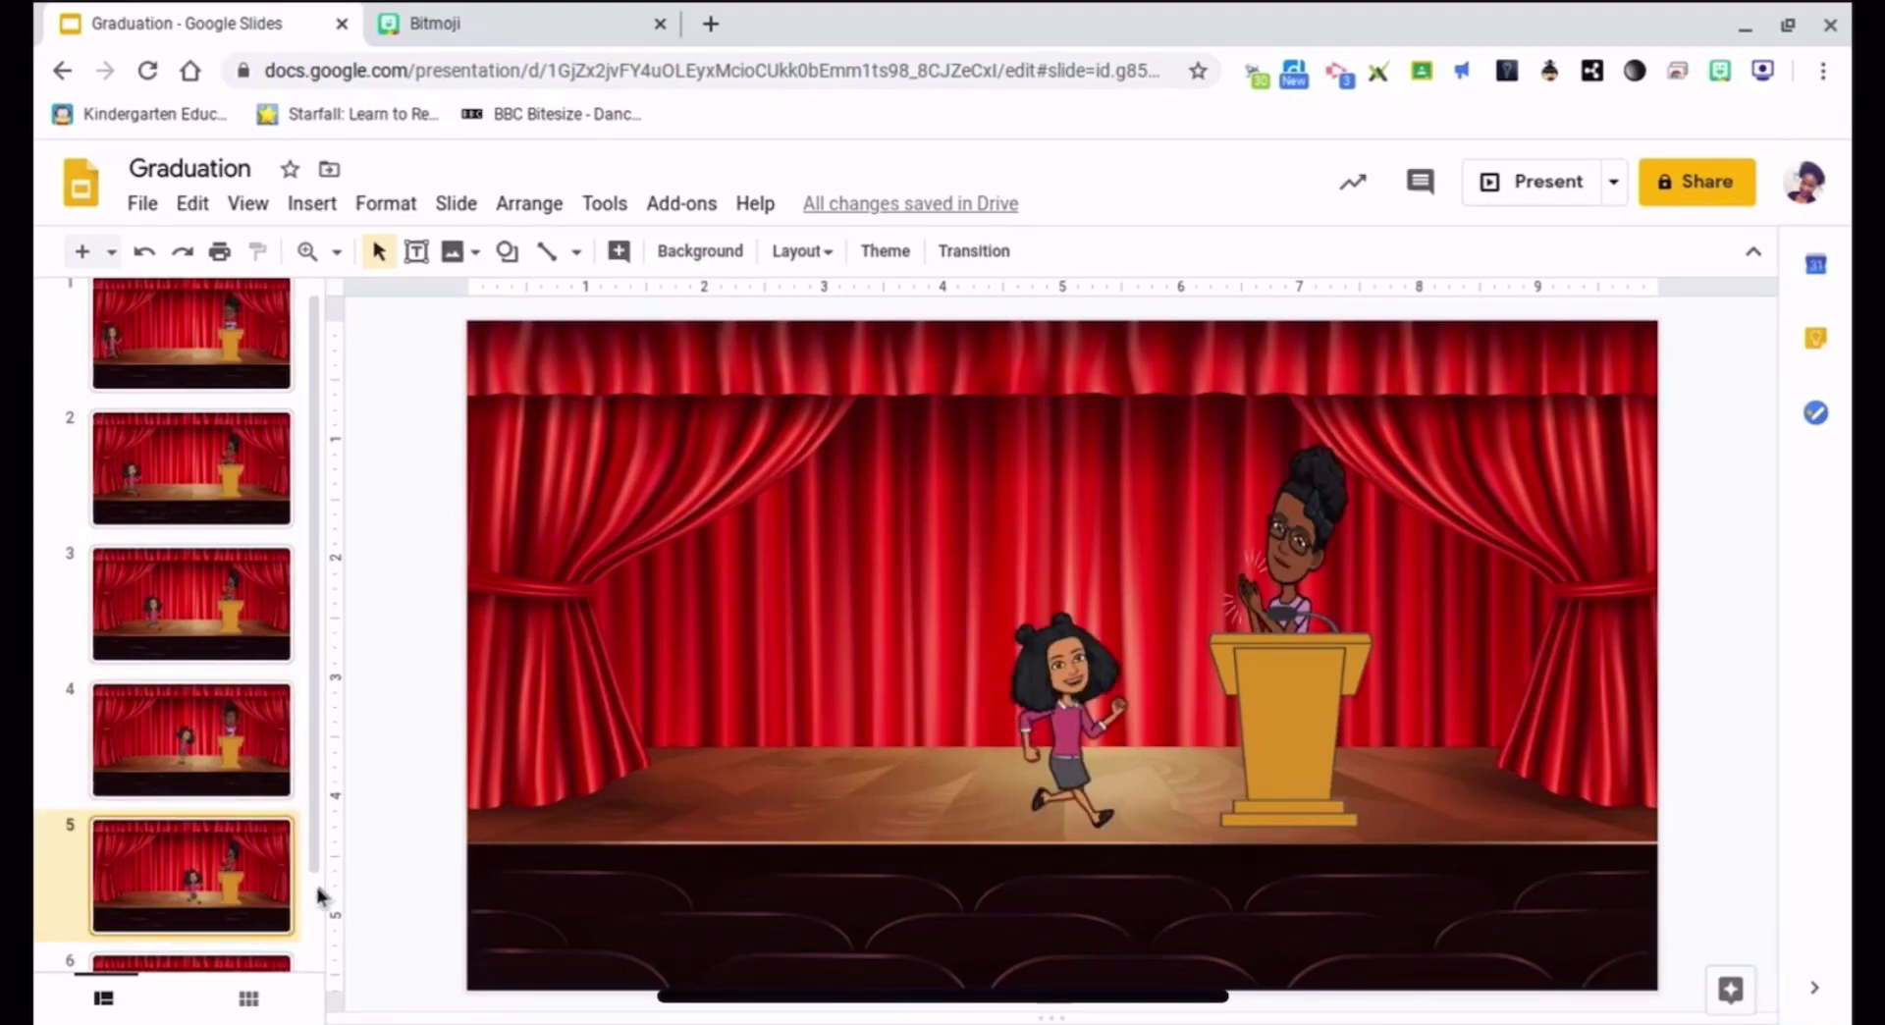
- Duplicate slide 5 and move the walking girl on the copy about one inch closer, up against the podium
right_click(265, 897)
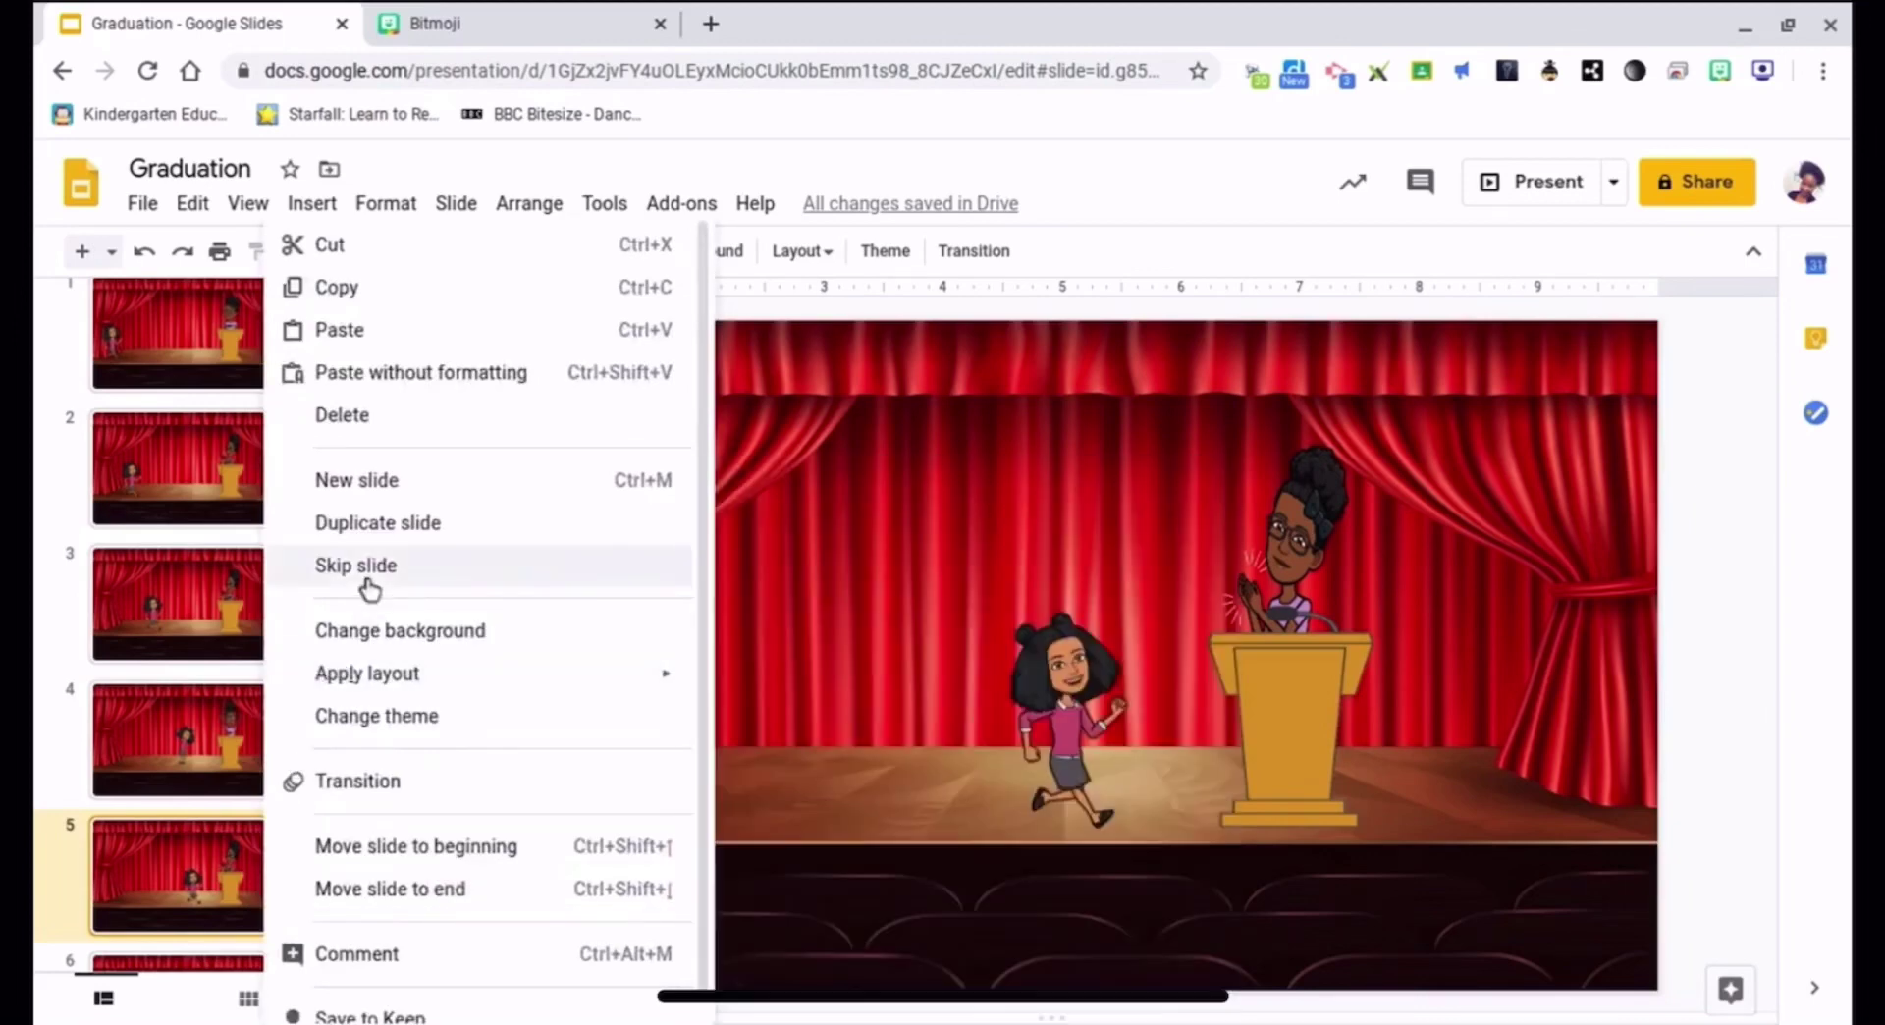
click(380, 530)
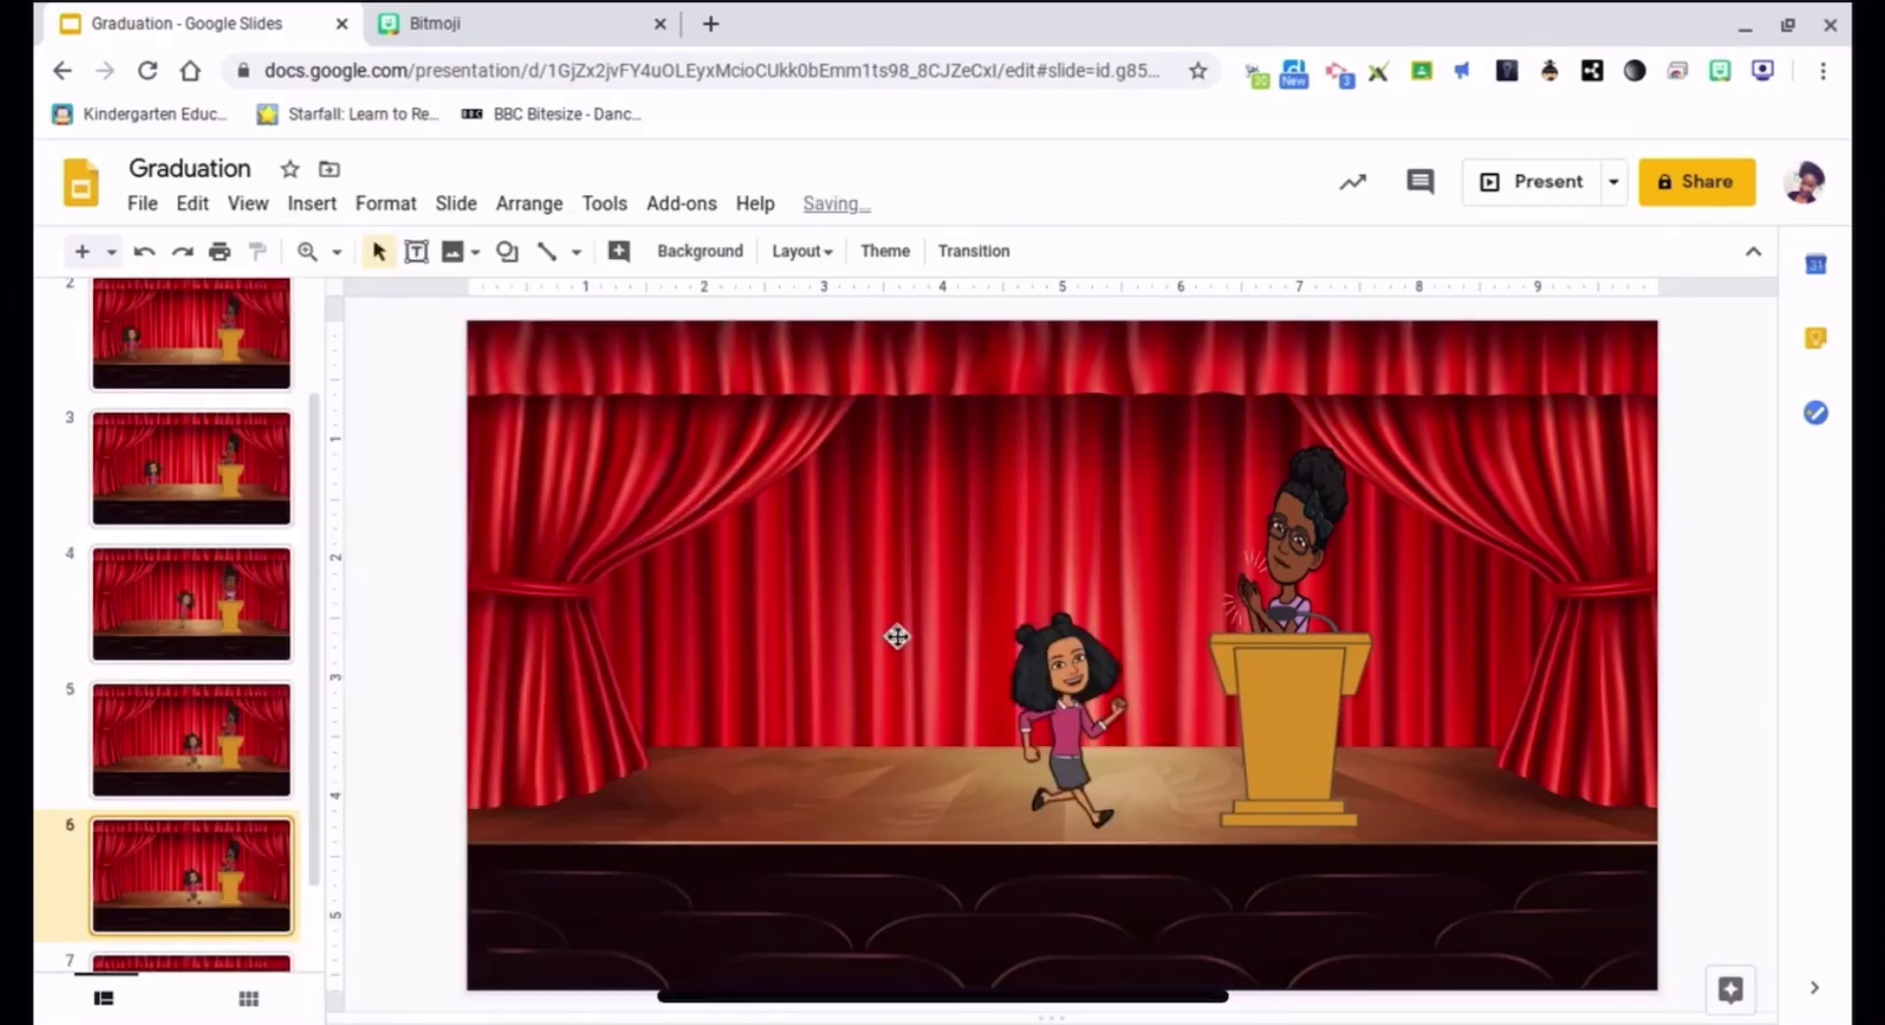
click(1060, 697)
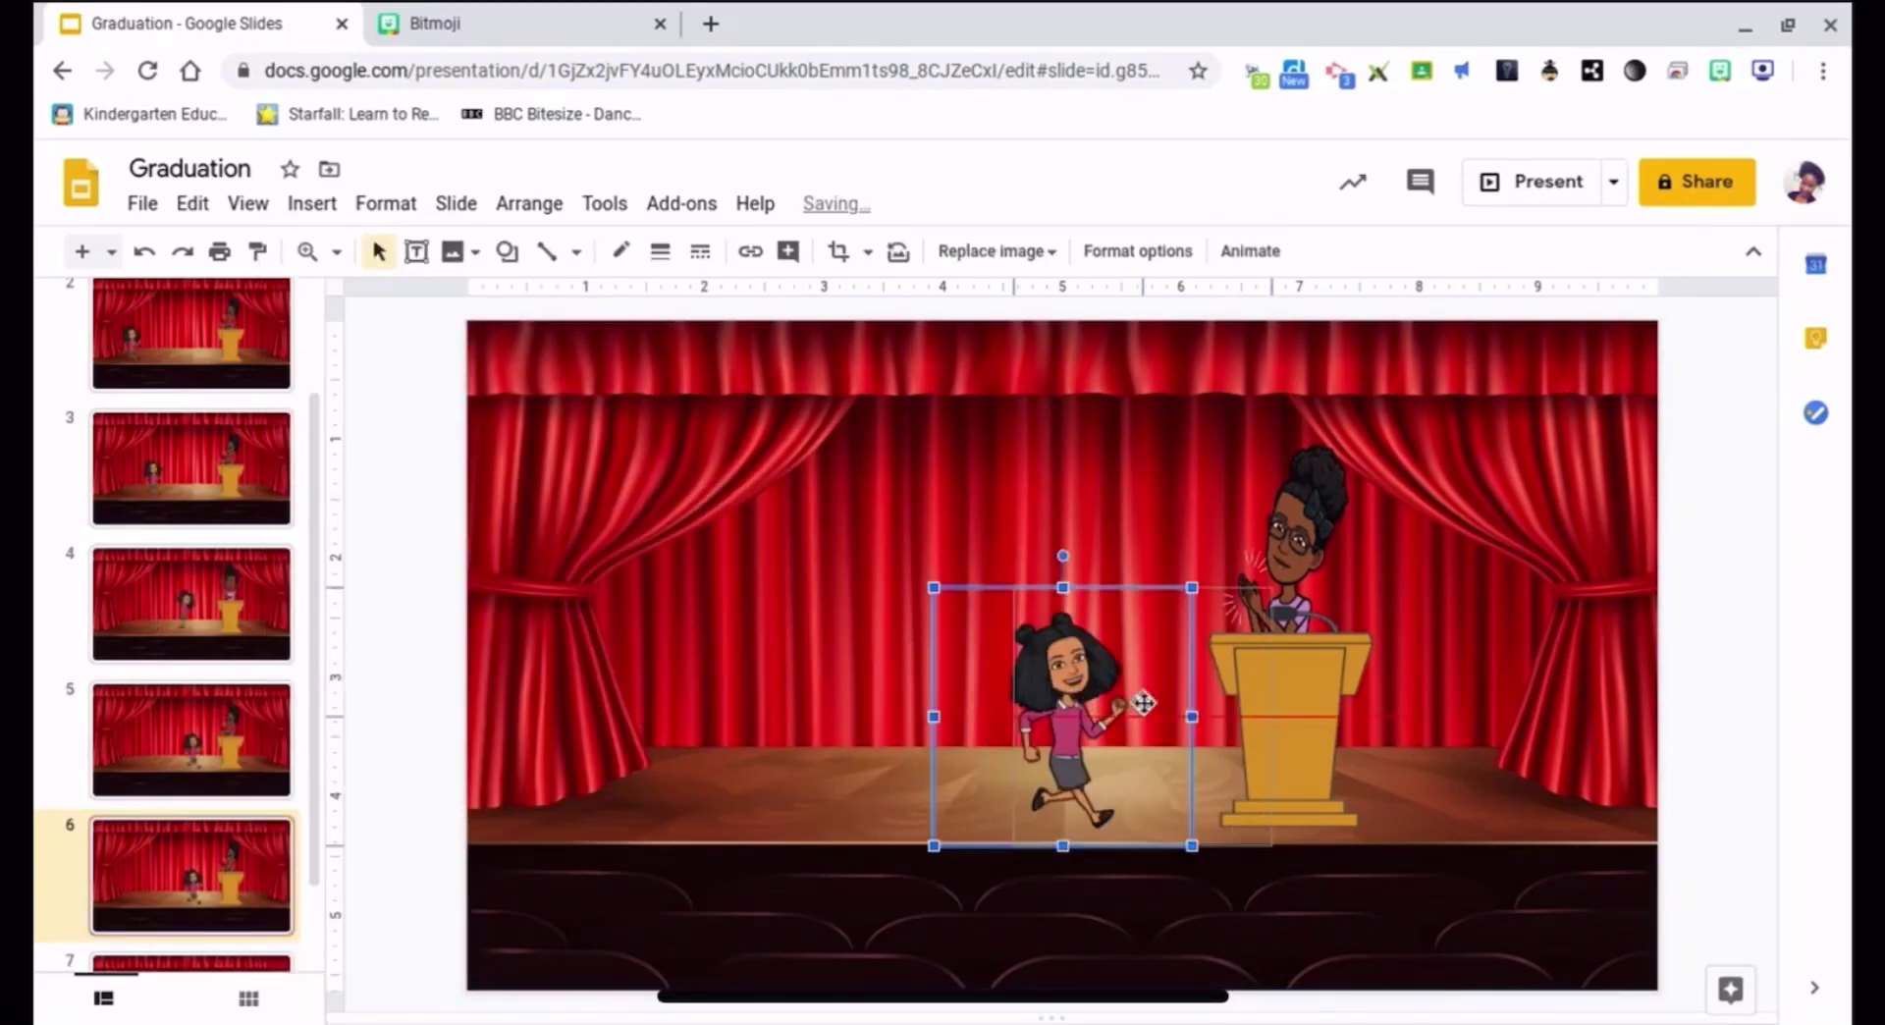
drag(1060, 697, 1160, 707)
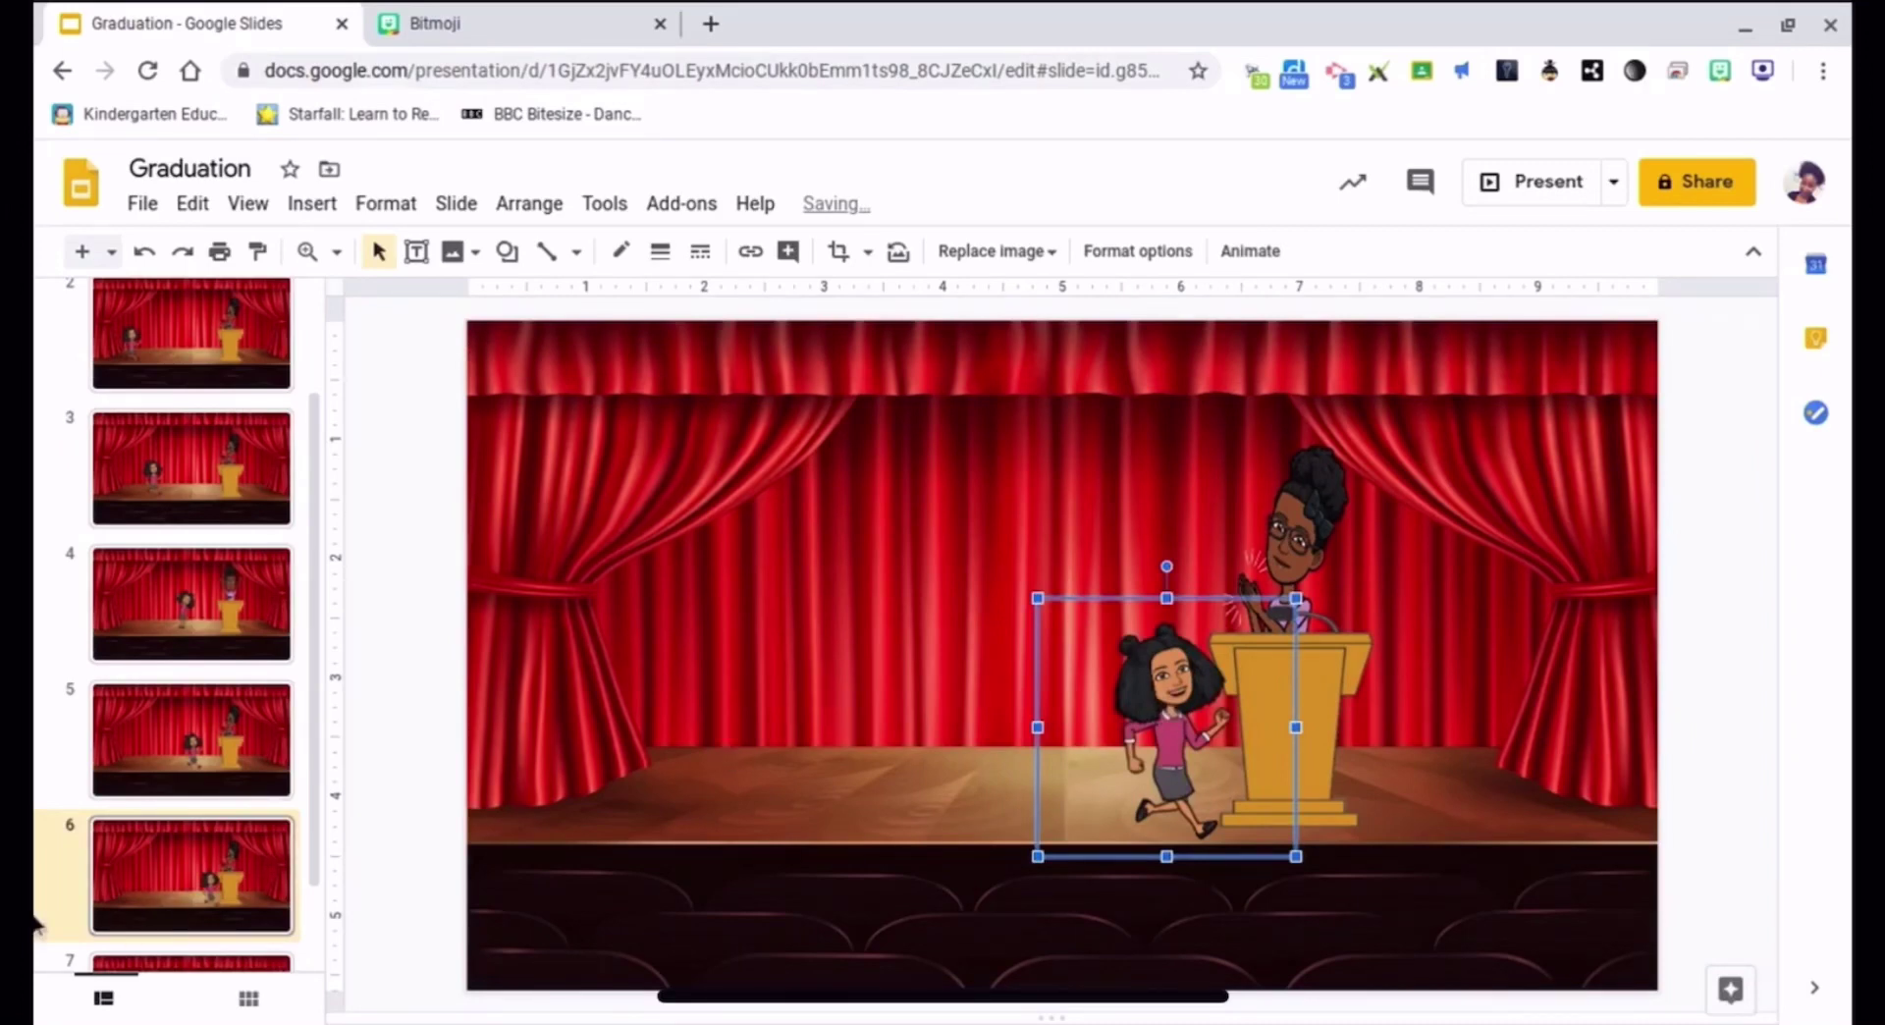
- Duplicate slide 6 and move the walking girl on the copy about 1.4 inches onward, in front of the podium
right_click(145, 884)
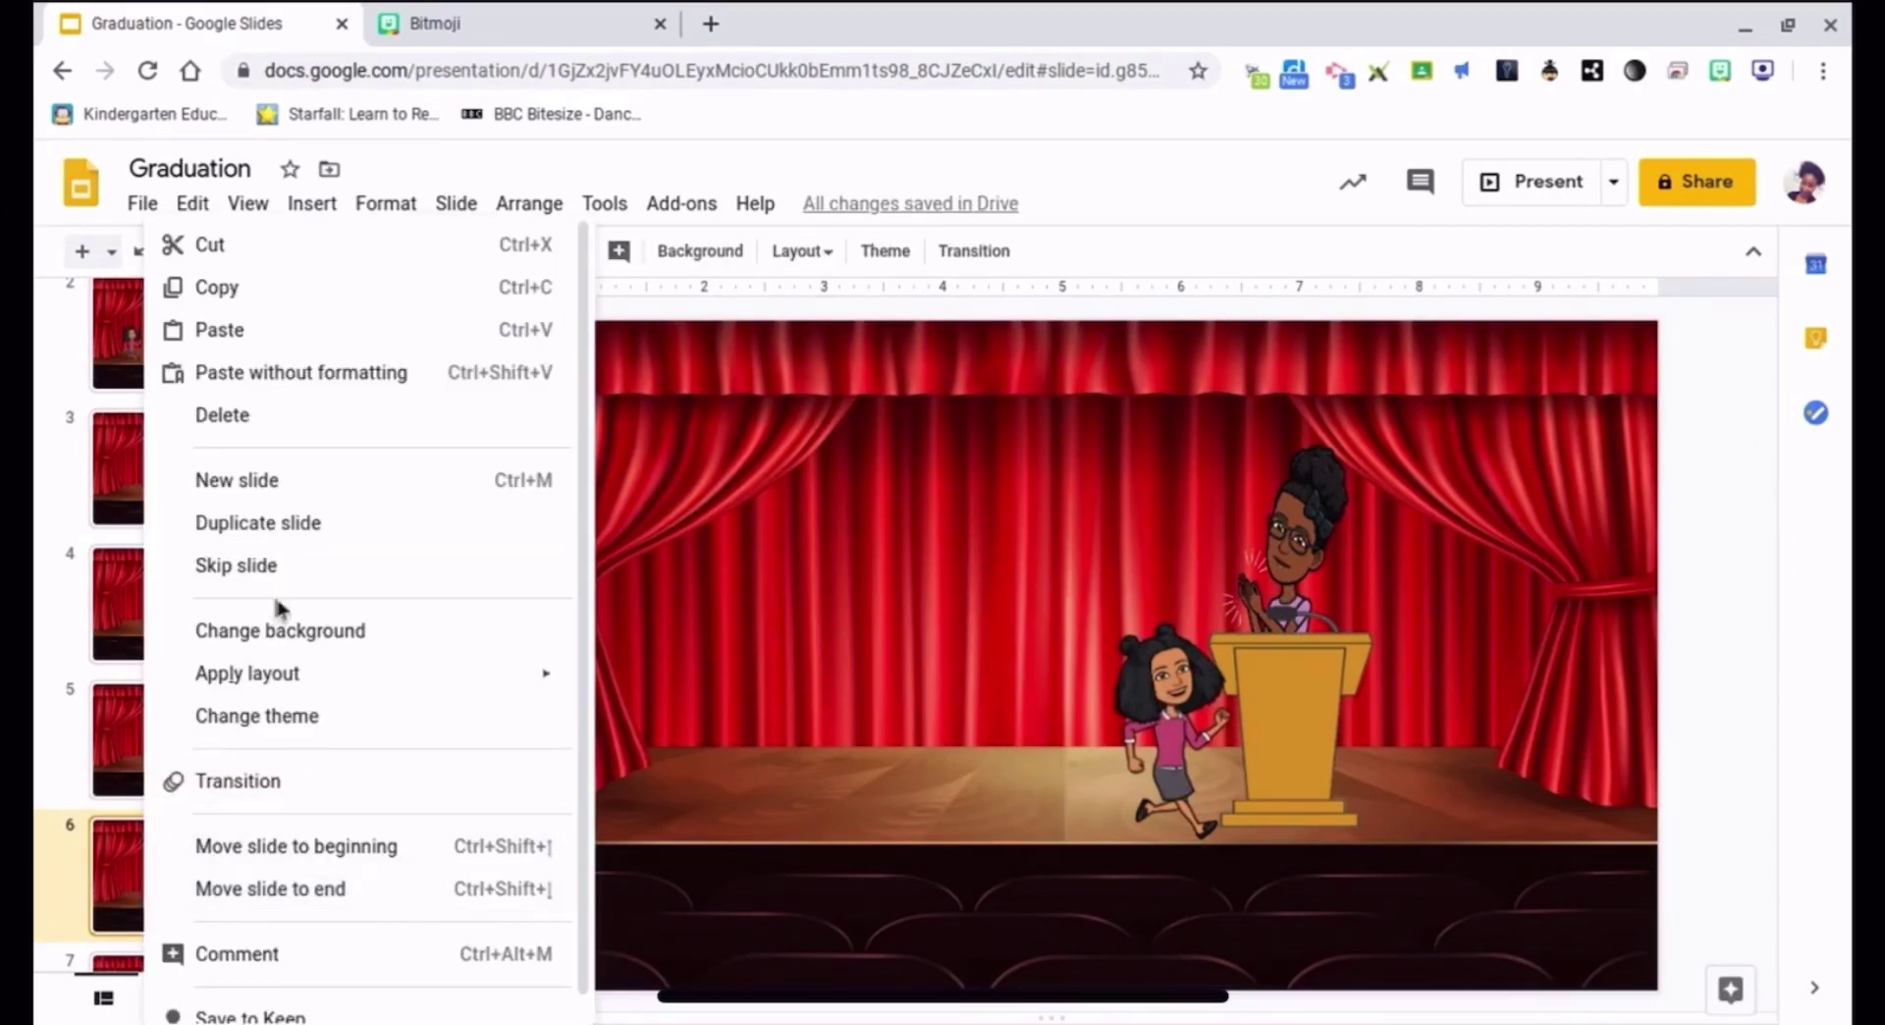
click(312, 528)
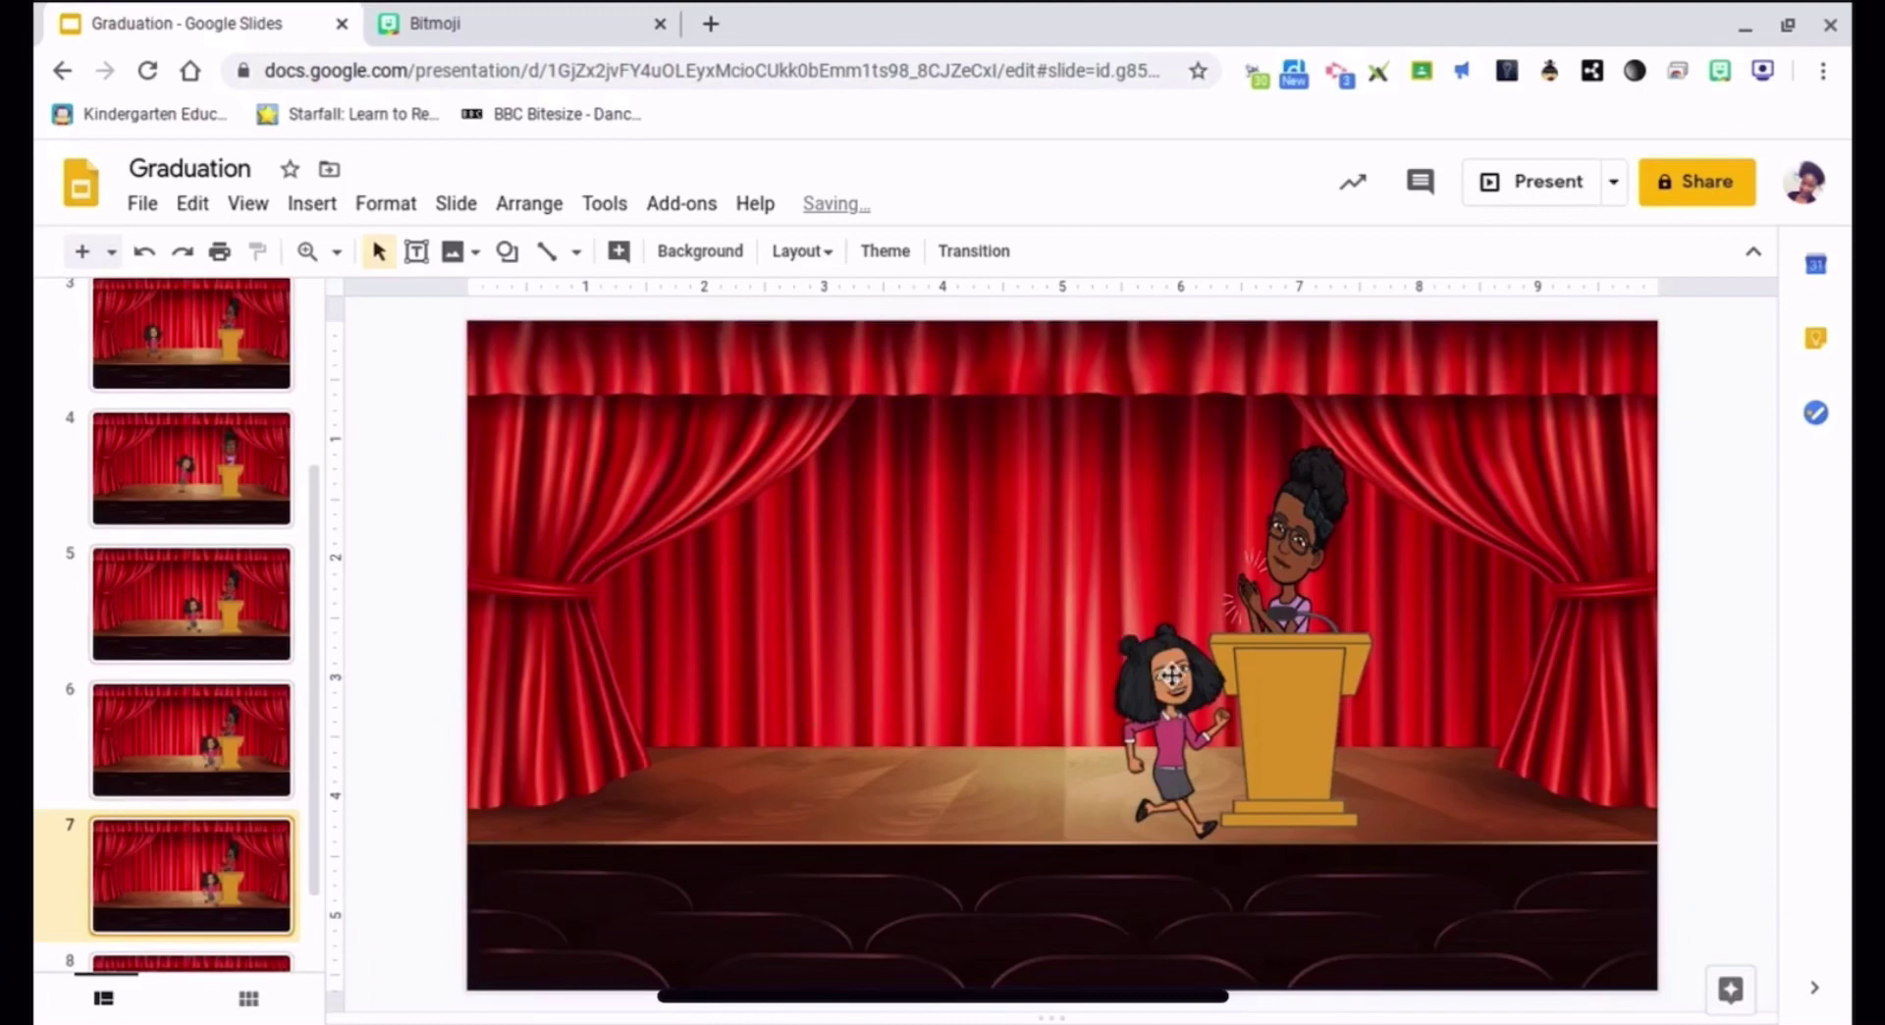
drag(1278, 716, 1444, 716)
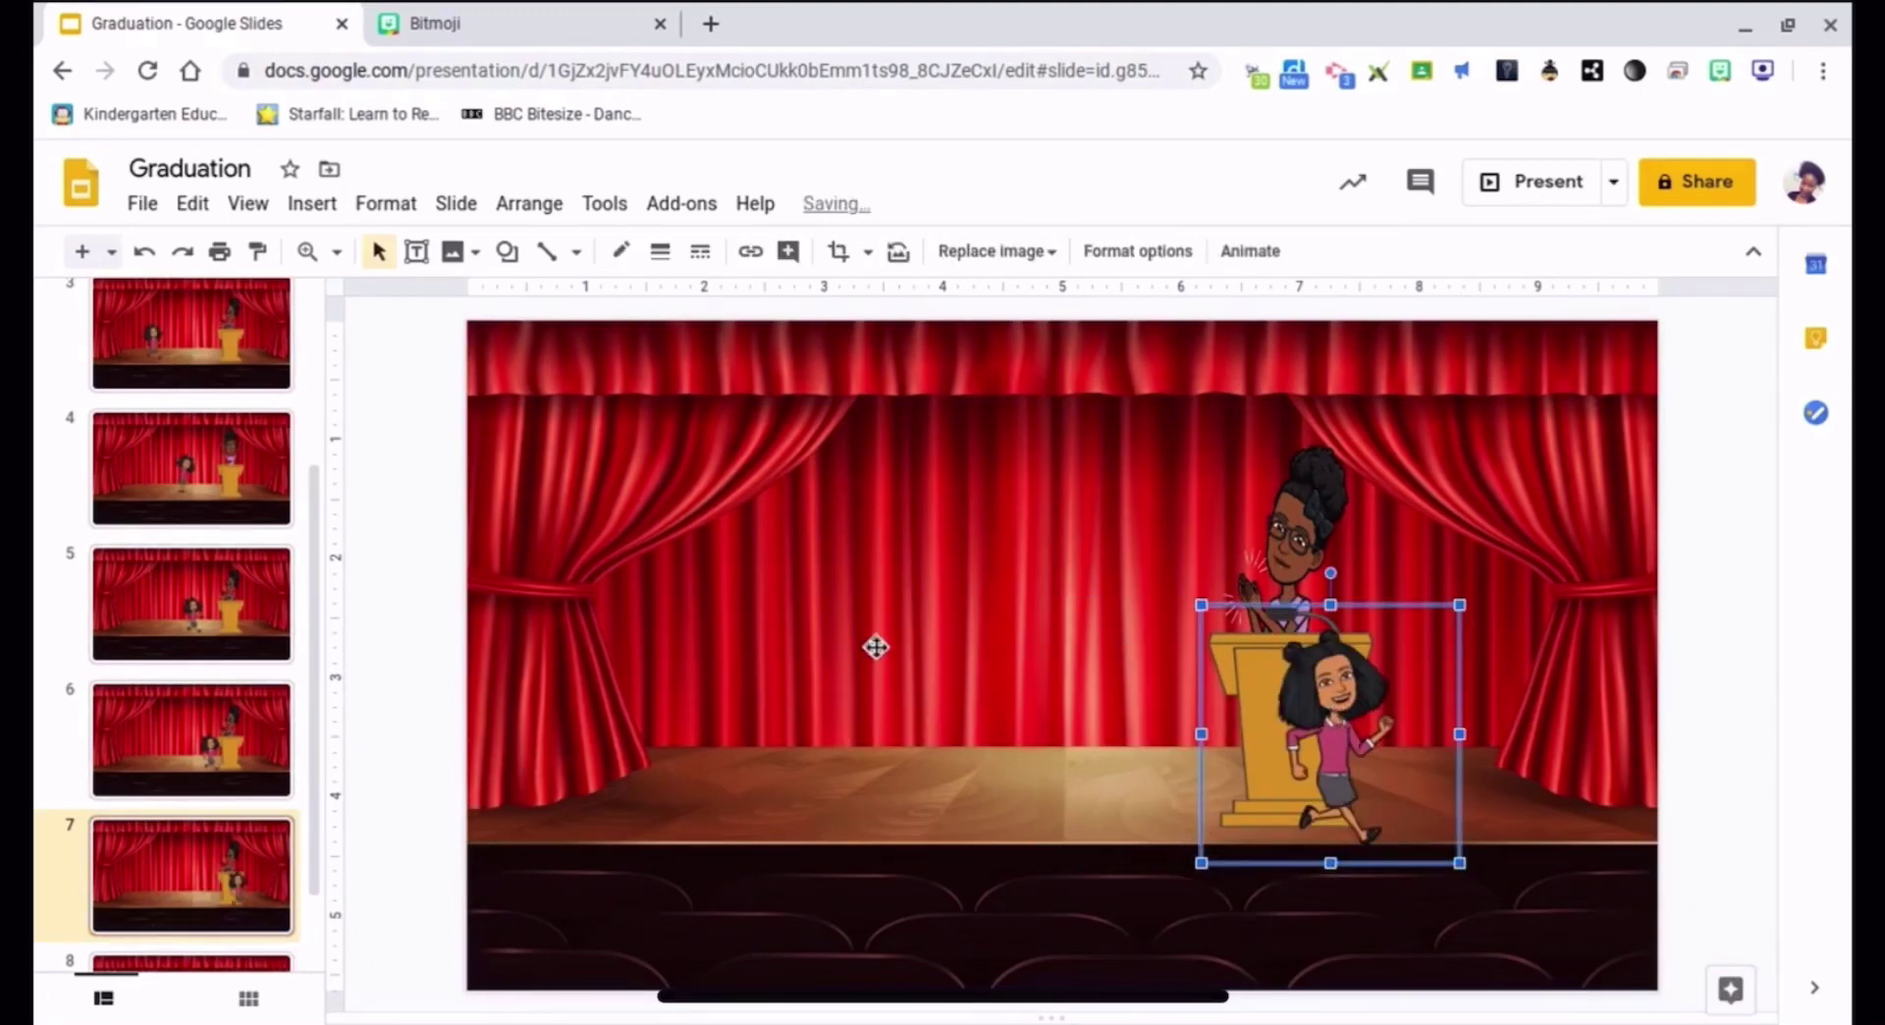
- Mirror the clapping speaker on slide 7 to face the other way, reposition her behind the podium, and widen her slightly
click(1239, 555)
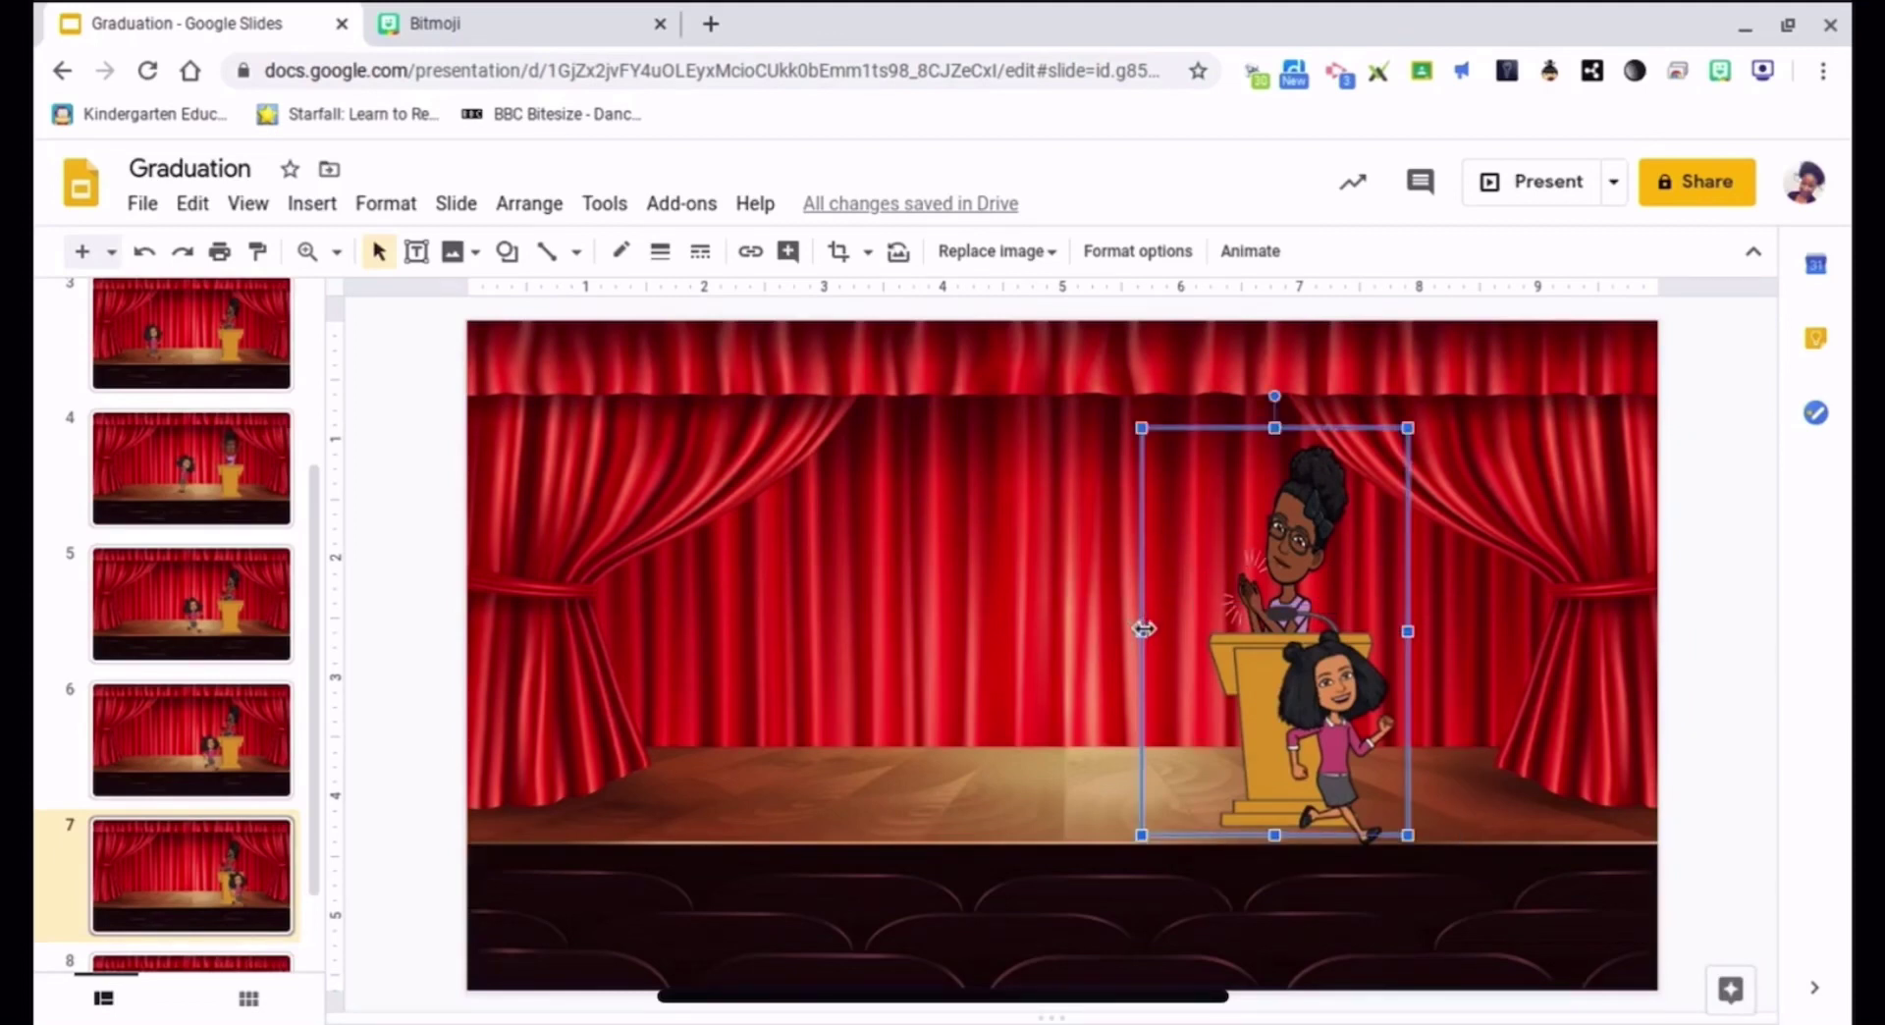
drag(1144, 634, 1595, 621)
drag(1473, 614, 1299, 597)
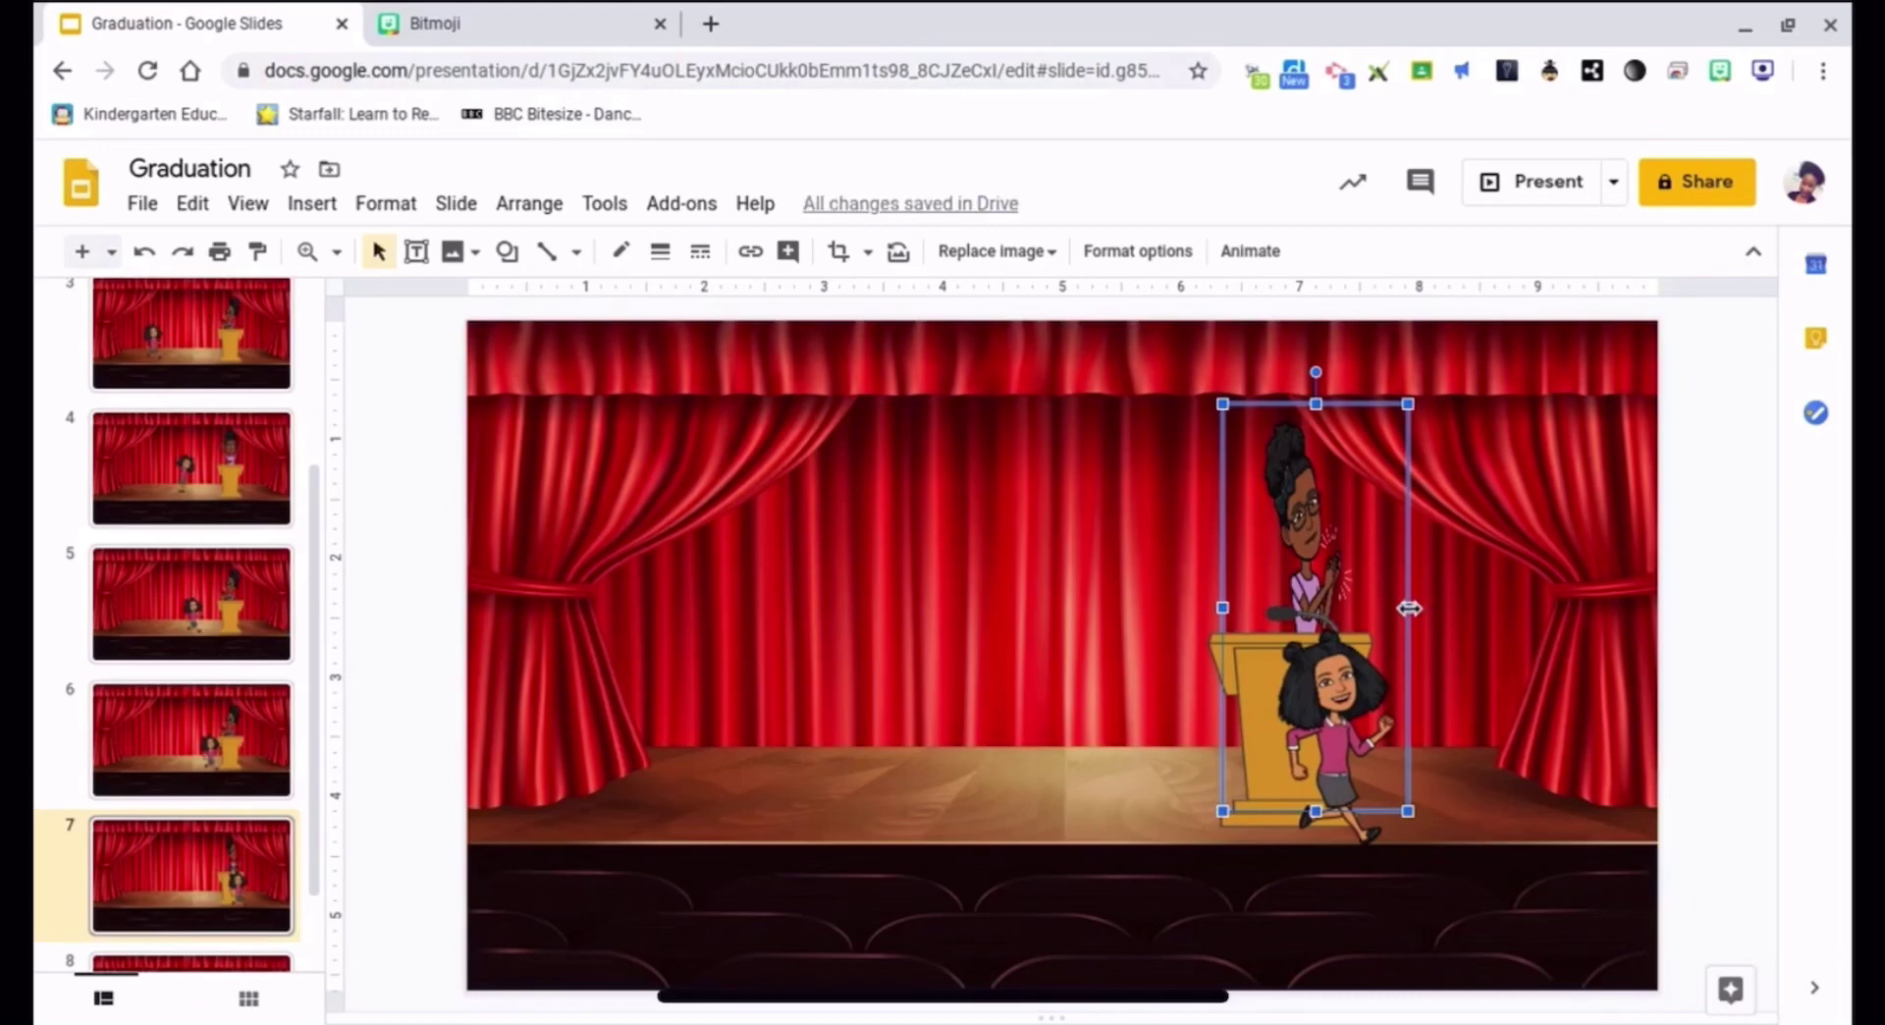
drag(1408, 609, 1435, 608)
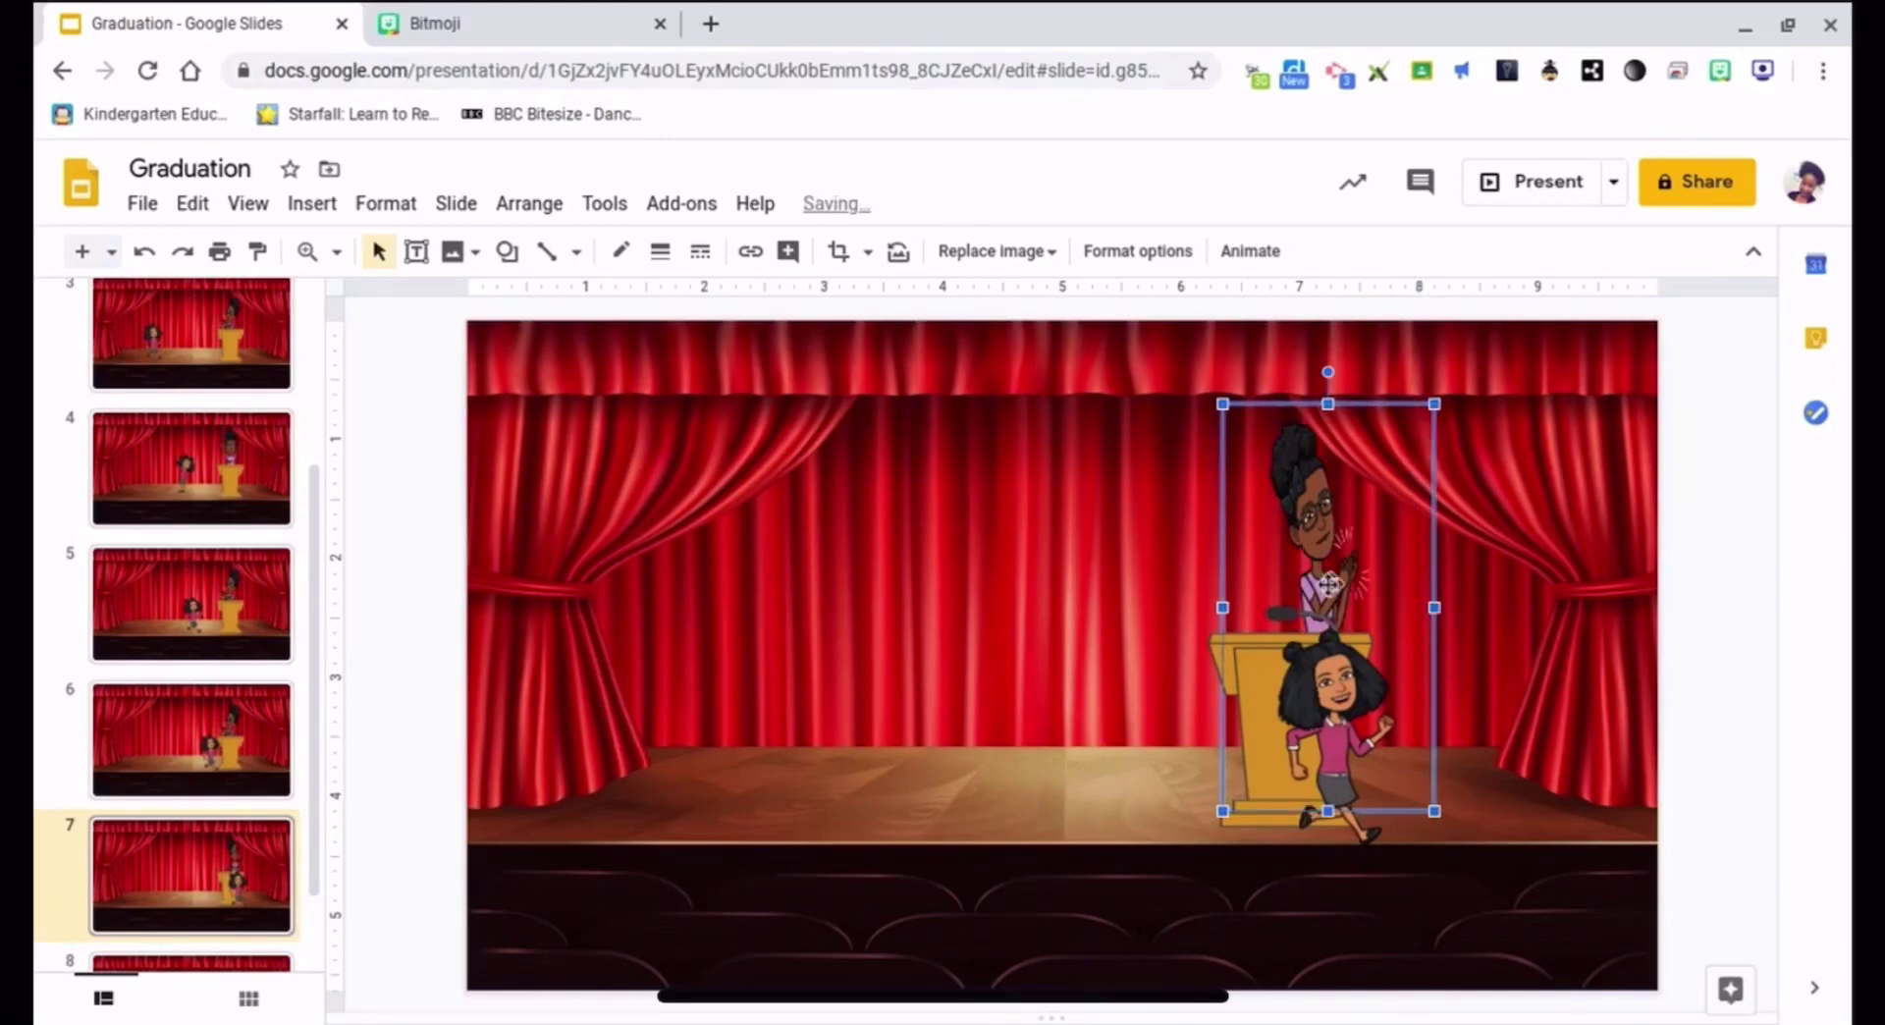
- Duplicate slide 7 as the base for the next animation frame
right_click(184, 891)
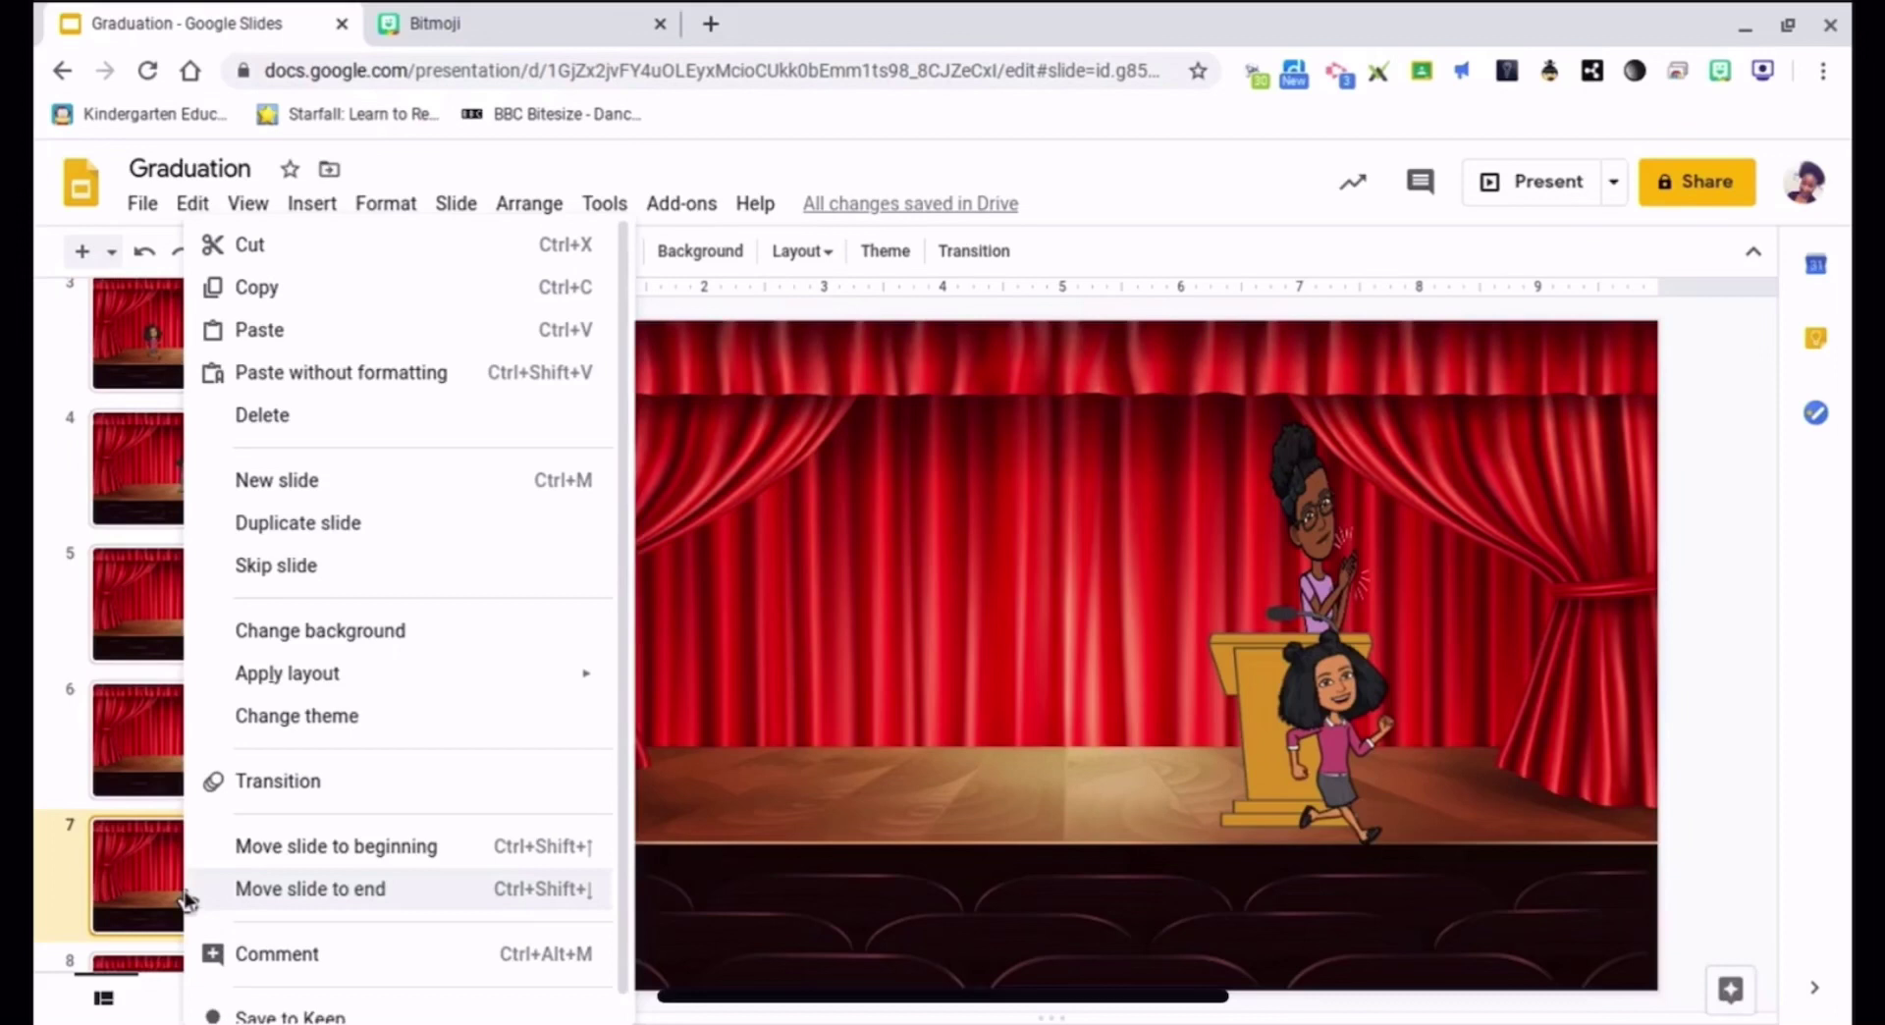
click(286, 543)
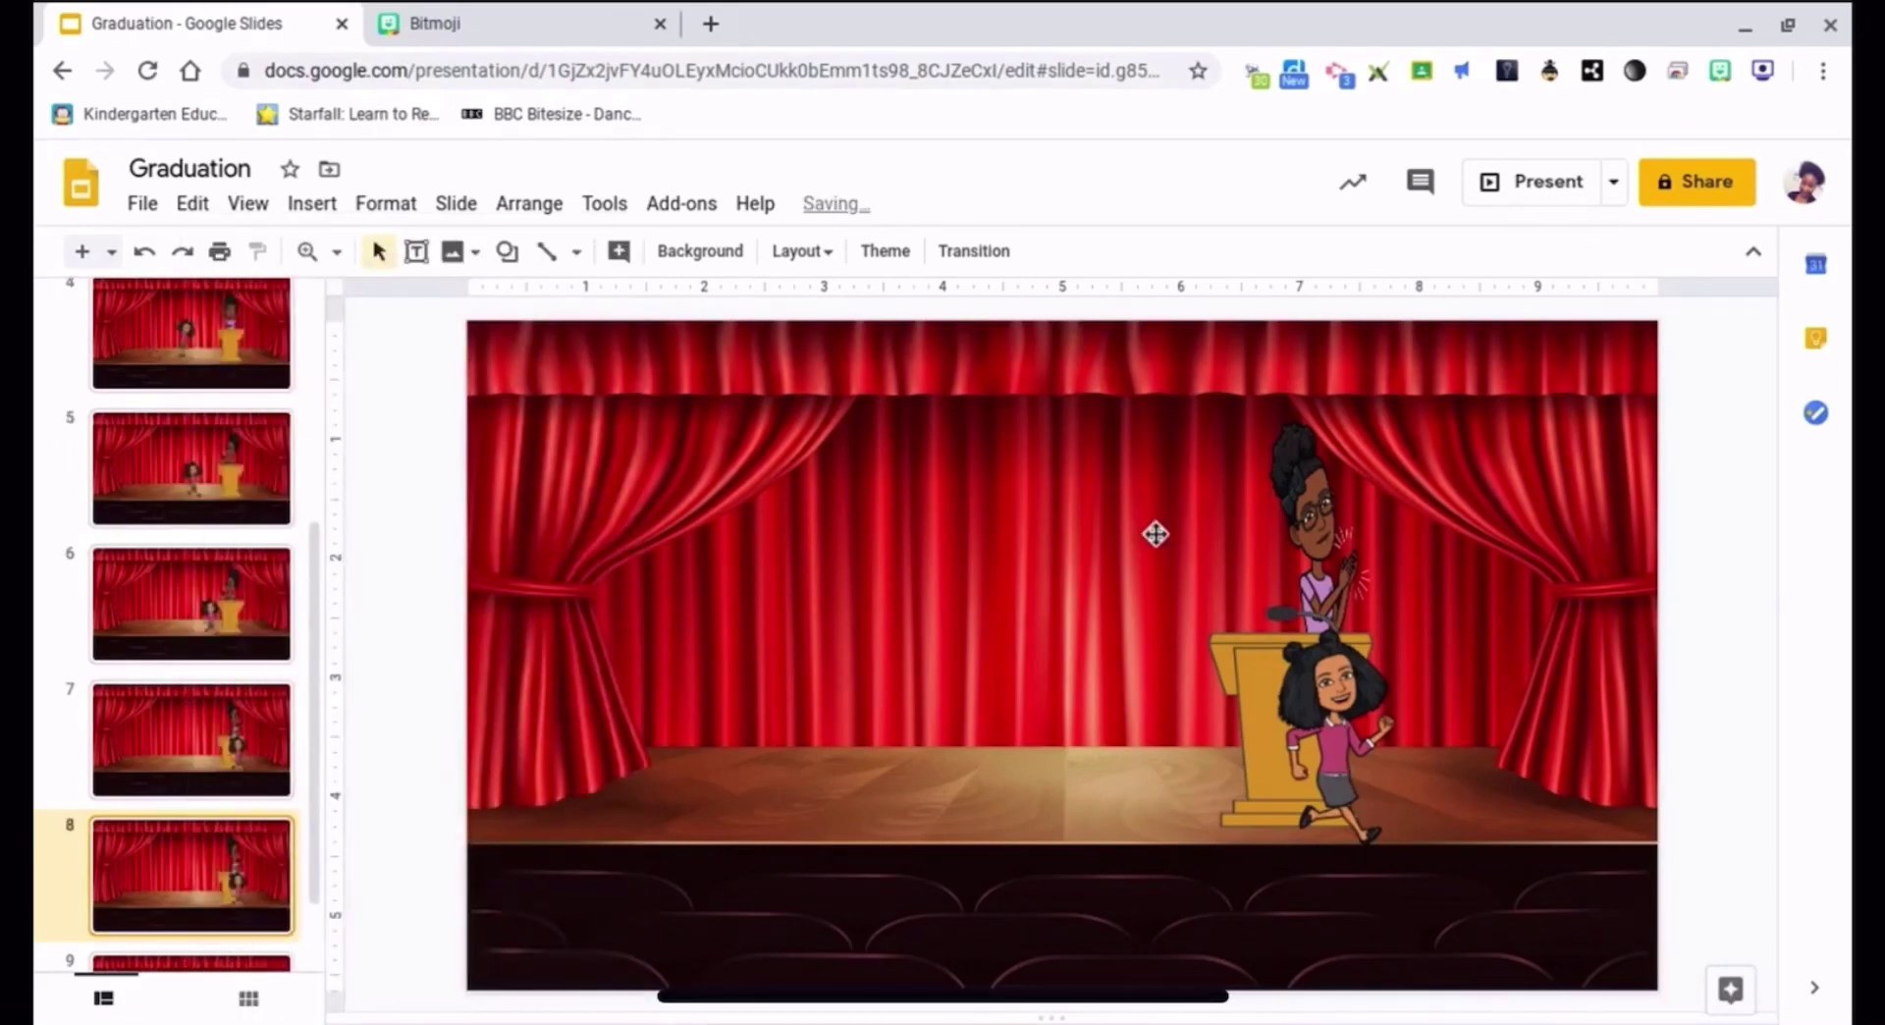
click(1728, 90)
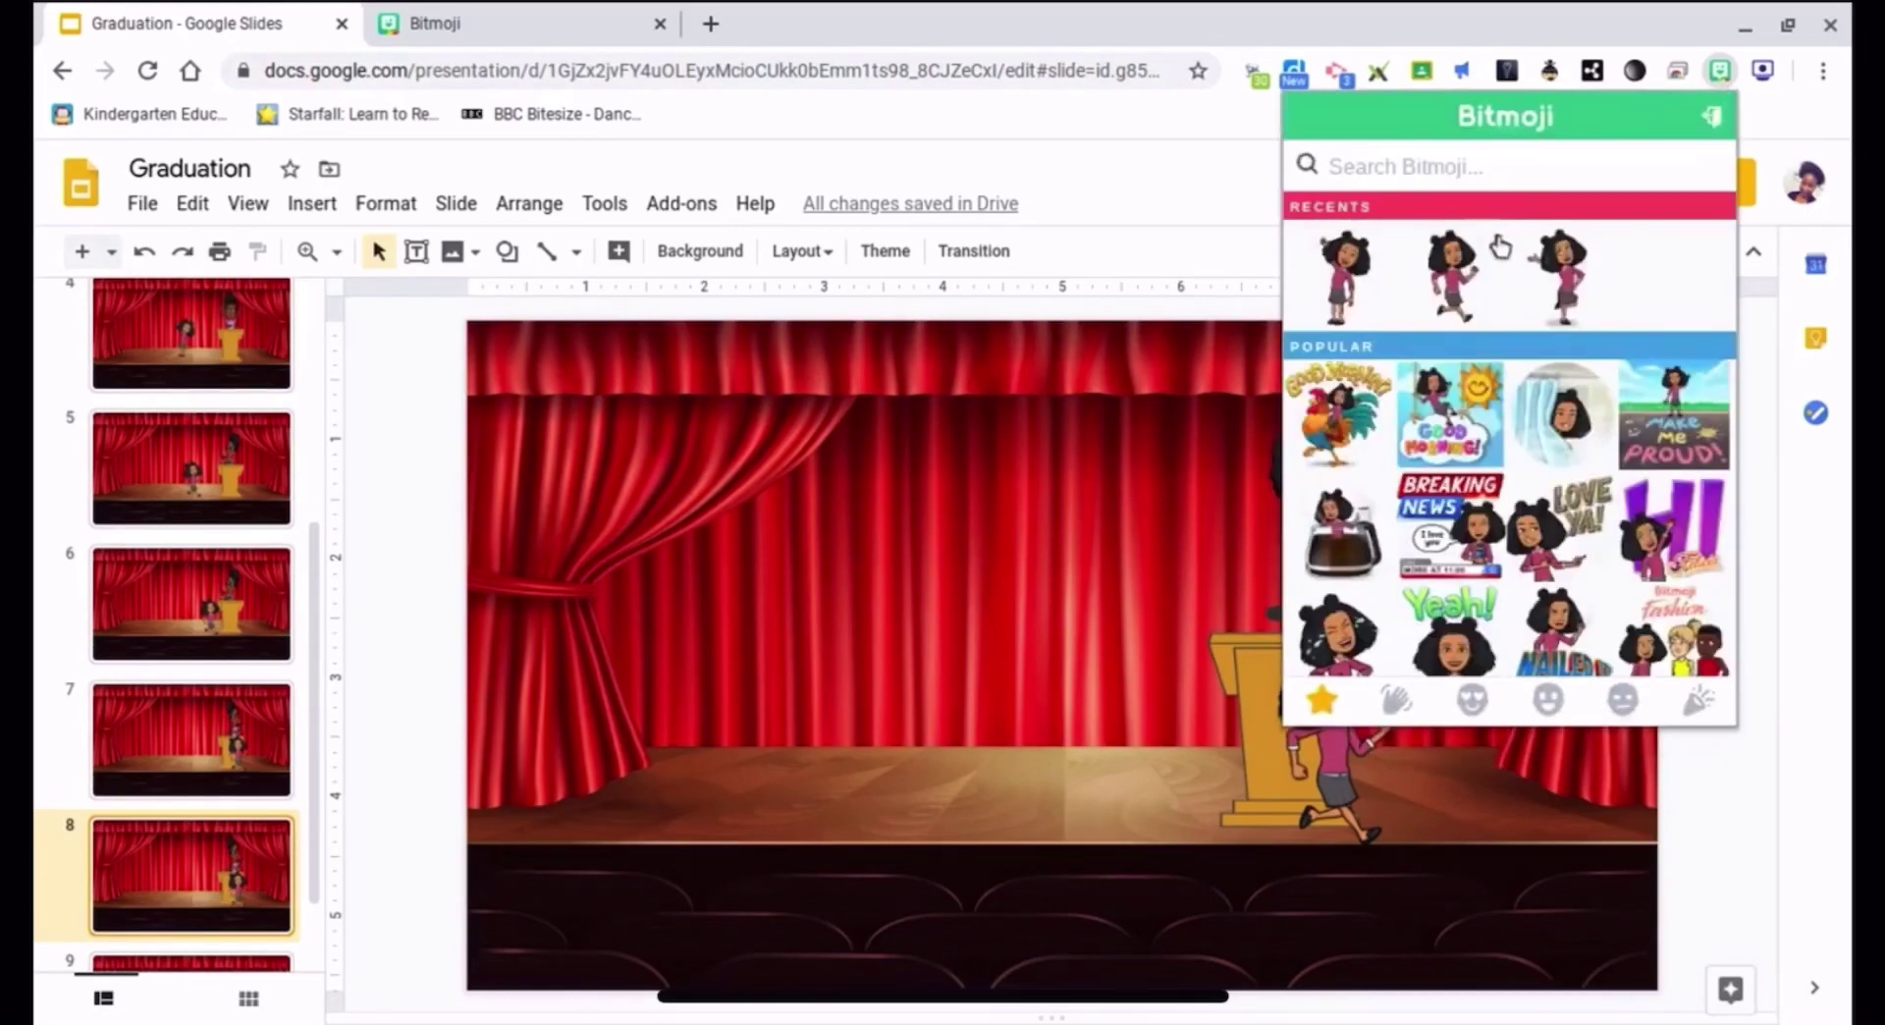
click(1561, 280)
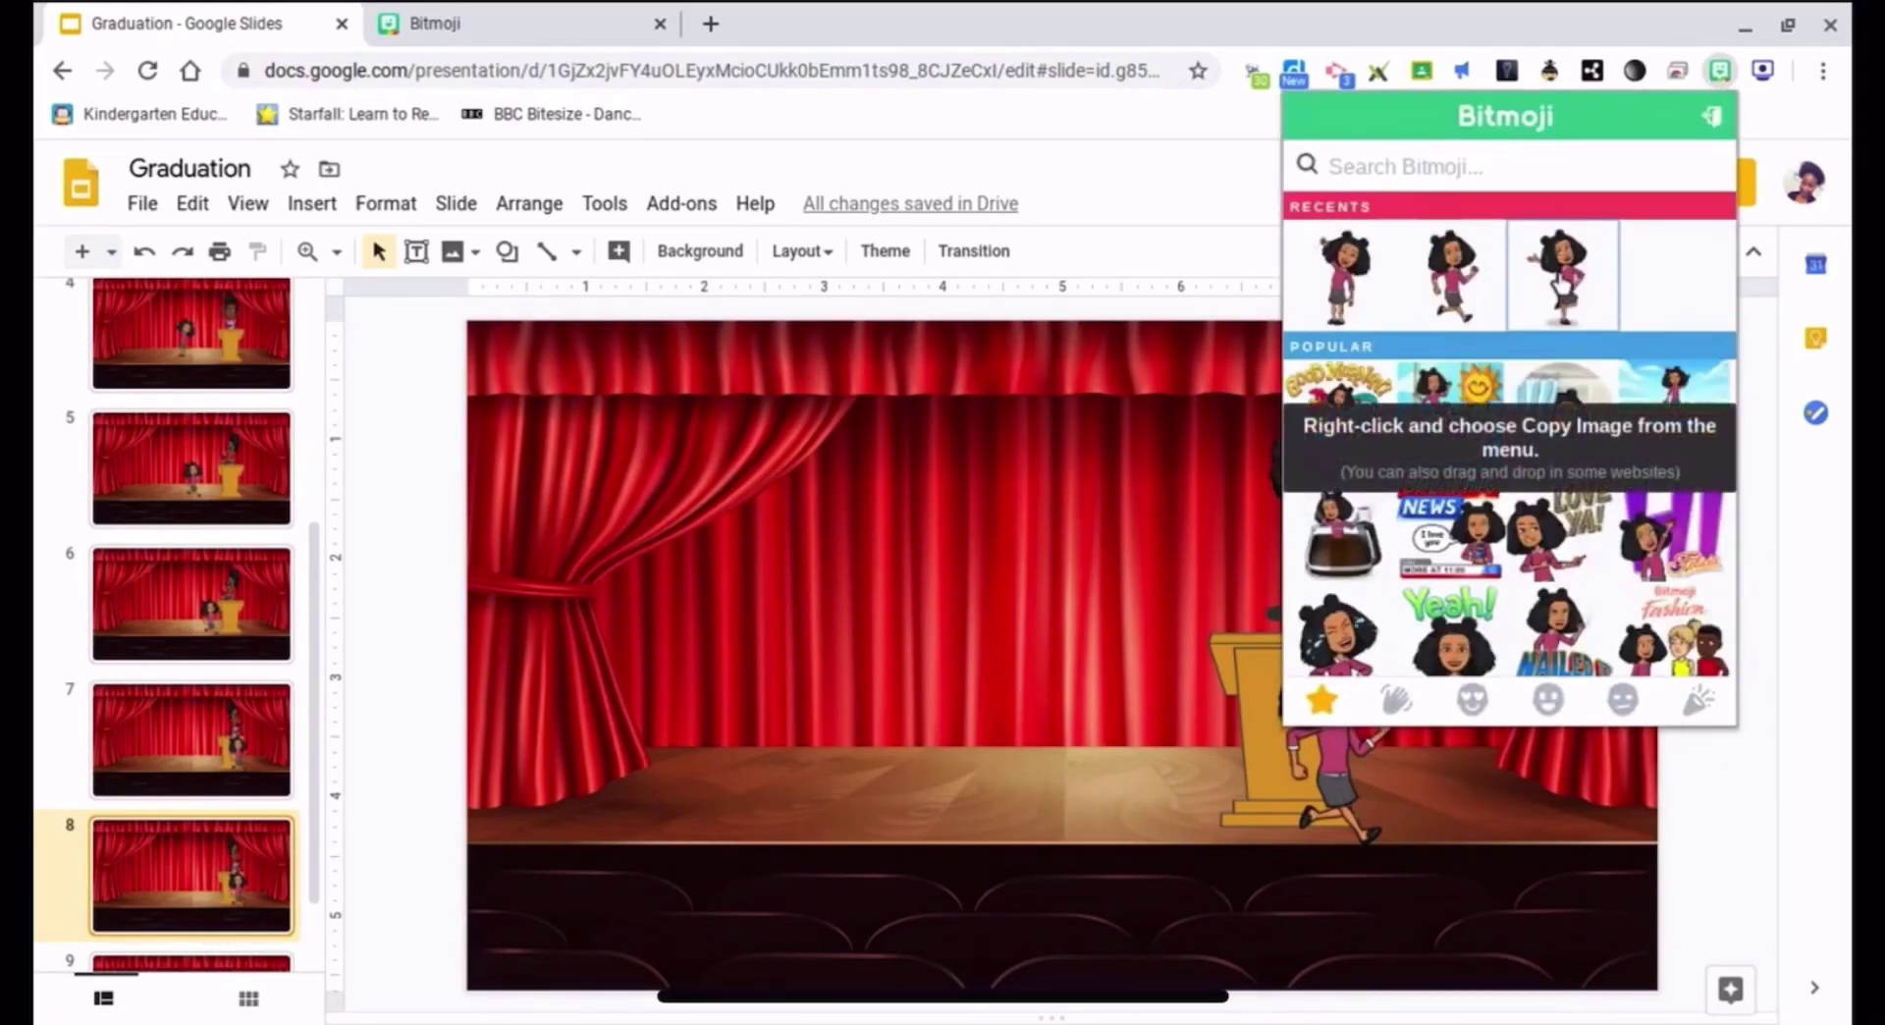
click(1074, 594)
click(1074, 594)
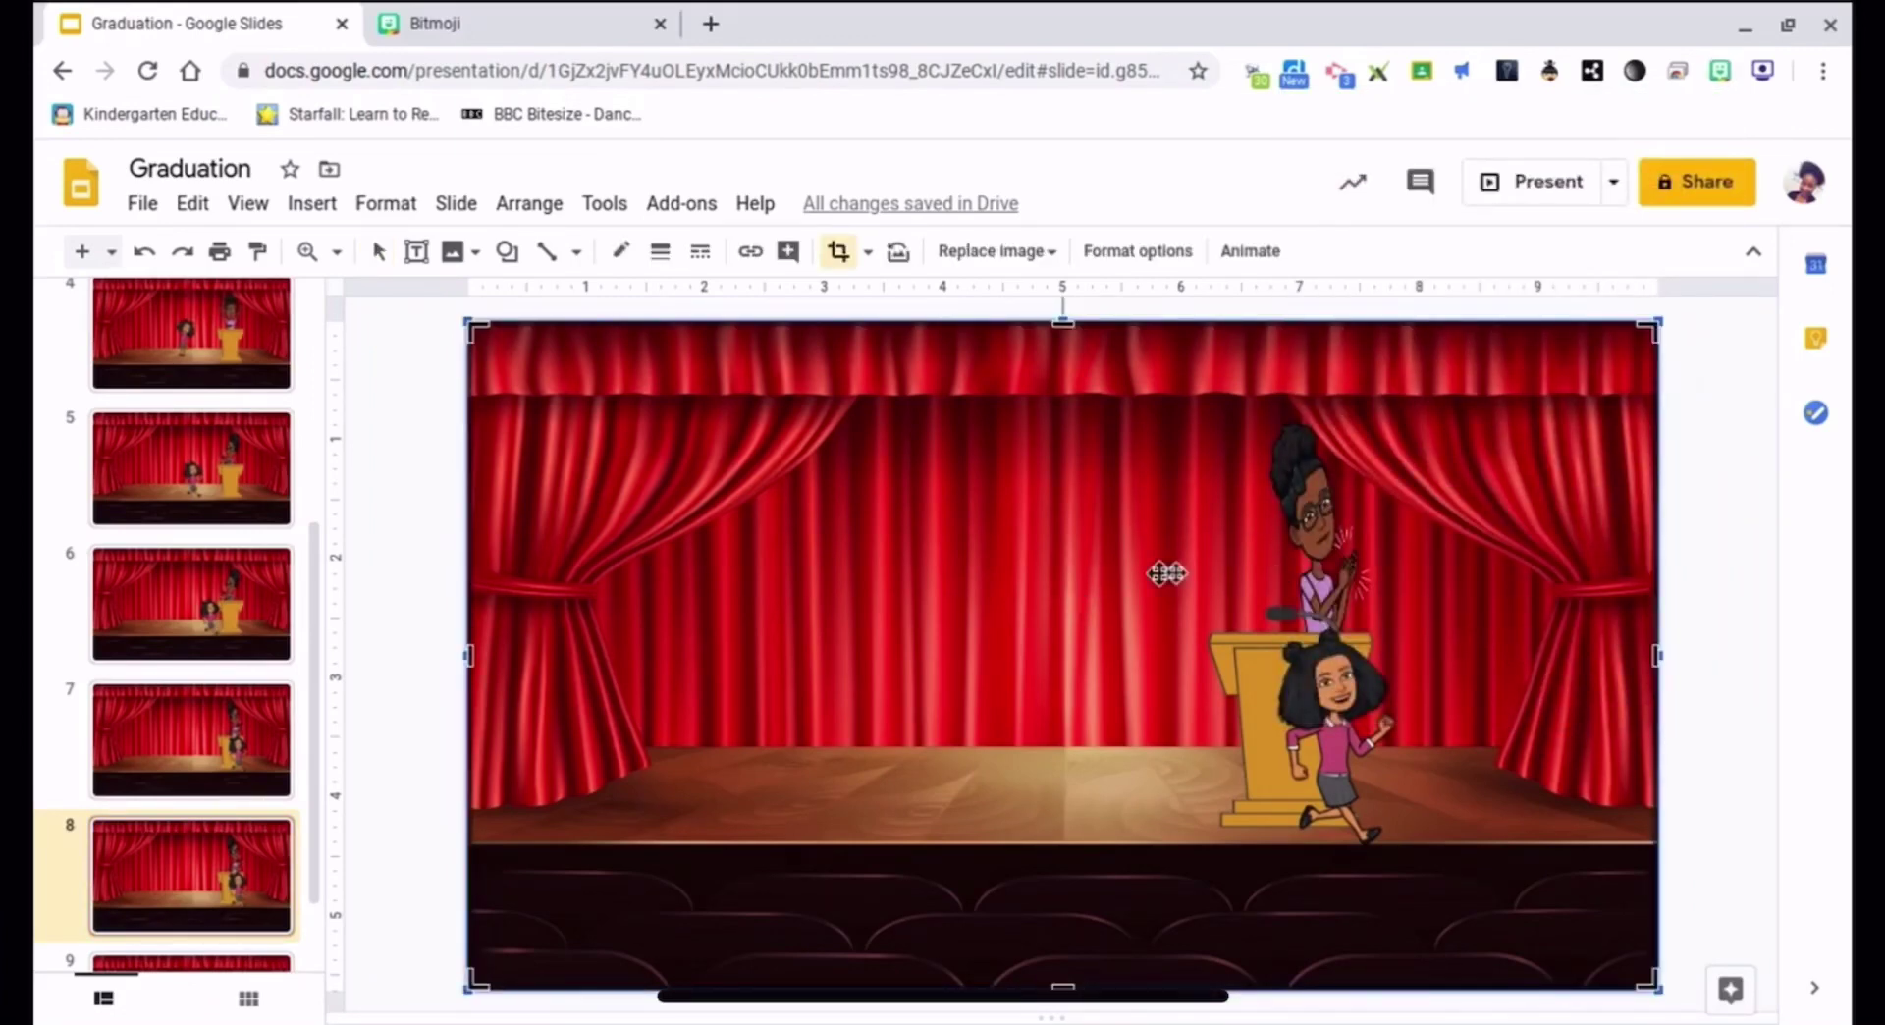
- Add the student's recent one-legged pose Bitmoji to slide 8 and shrink it to about 1.9 inches square on the stage past the podium
click(1720, 75)
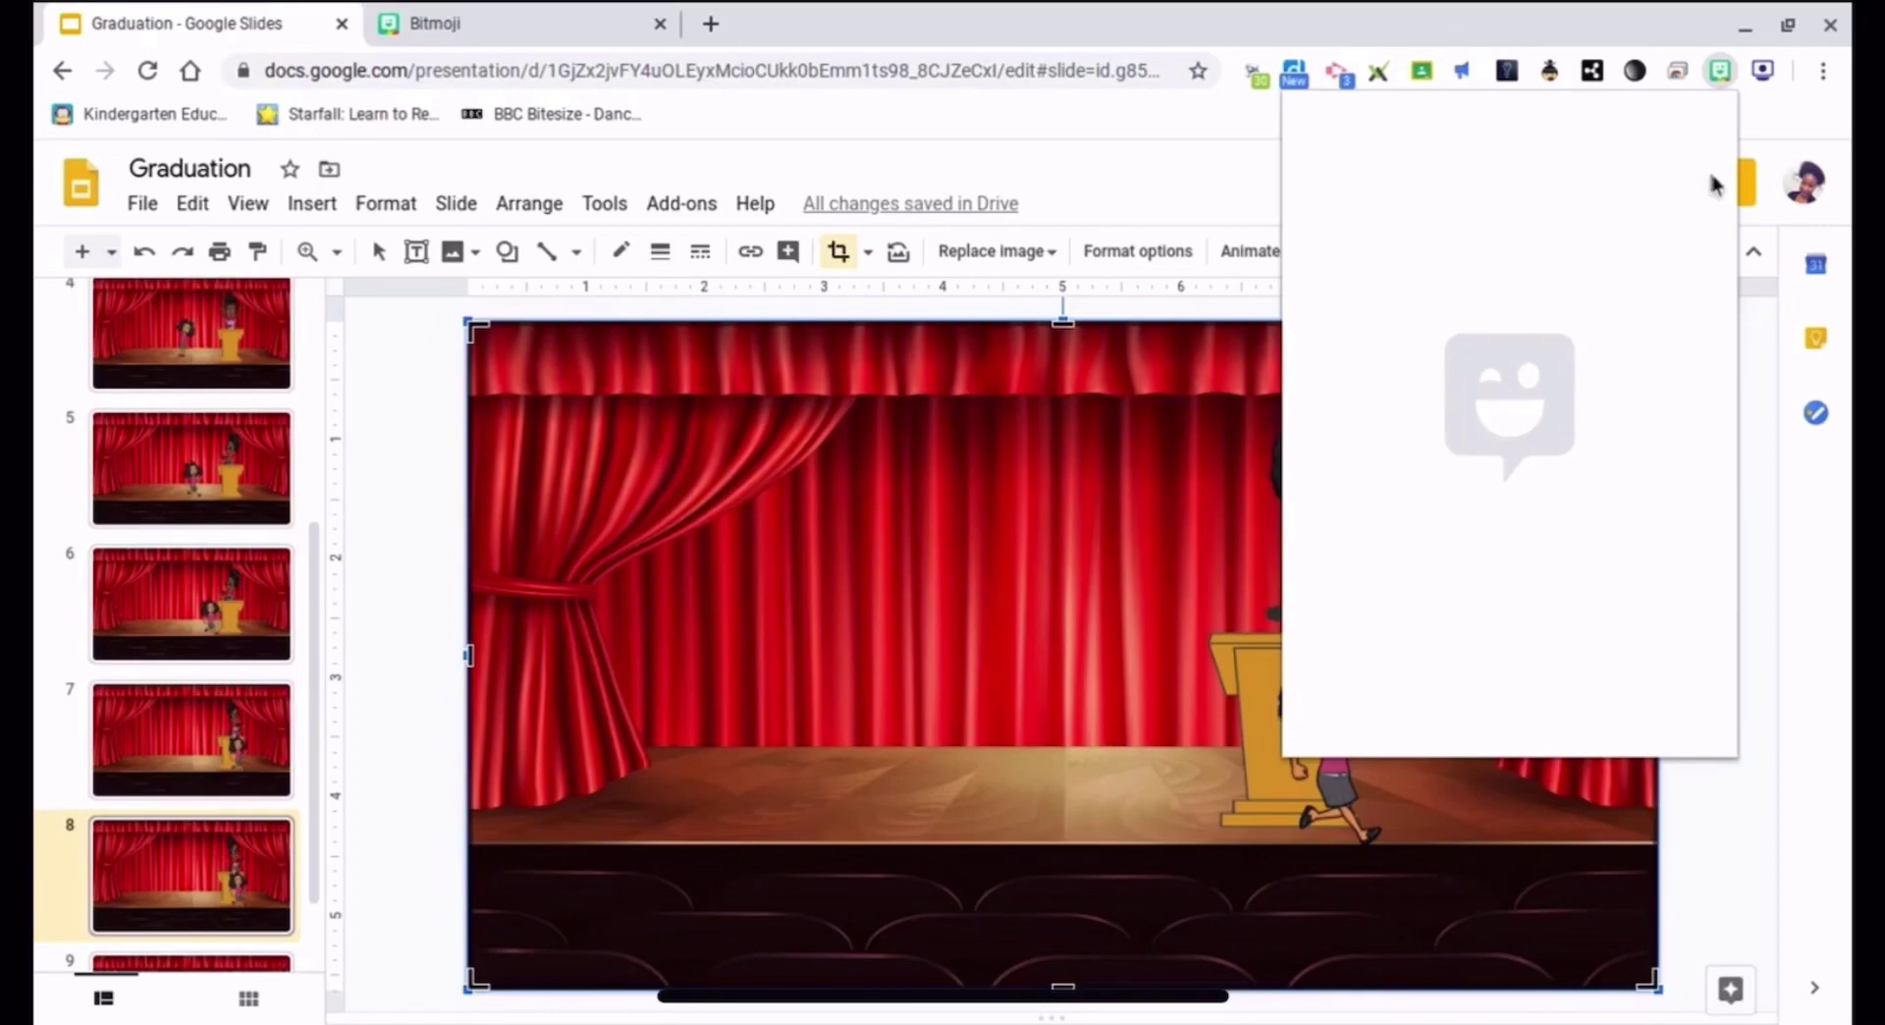
drag(1554, 305, 1181, 580)
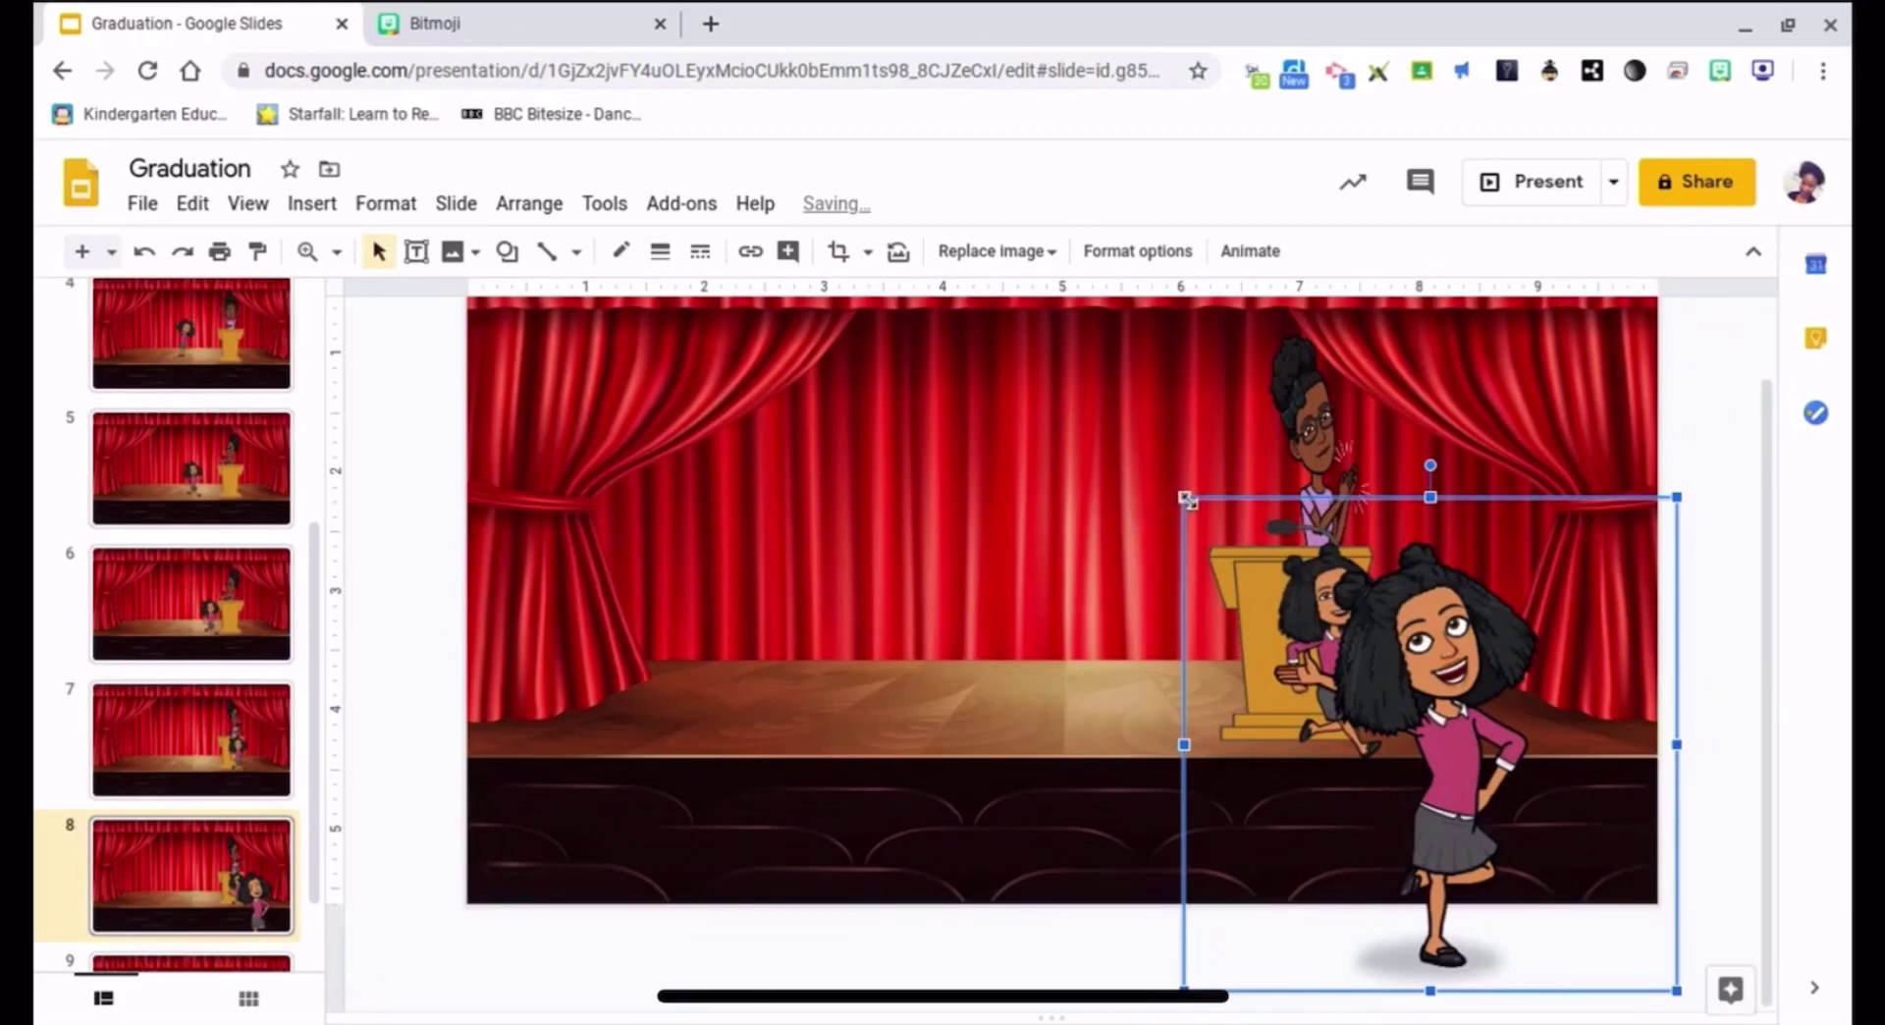
drag(1186, 499, 1443, 572)
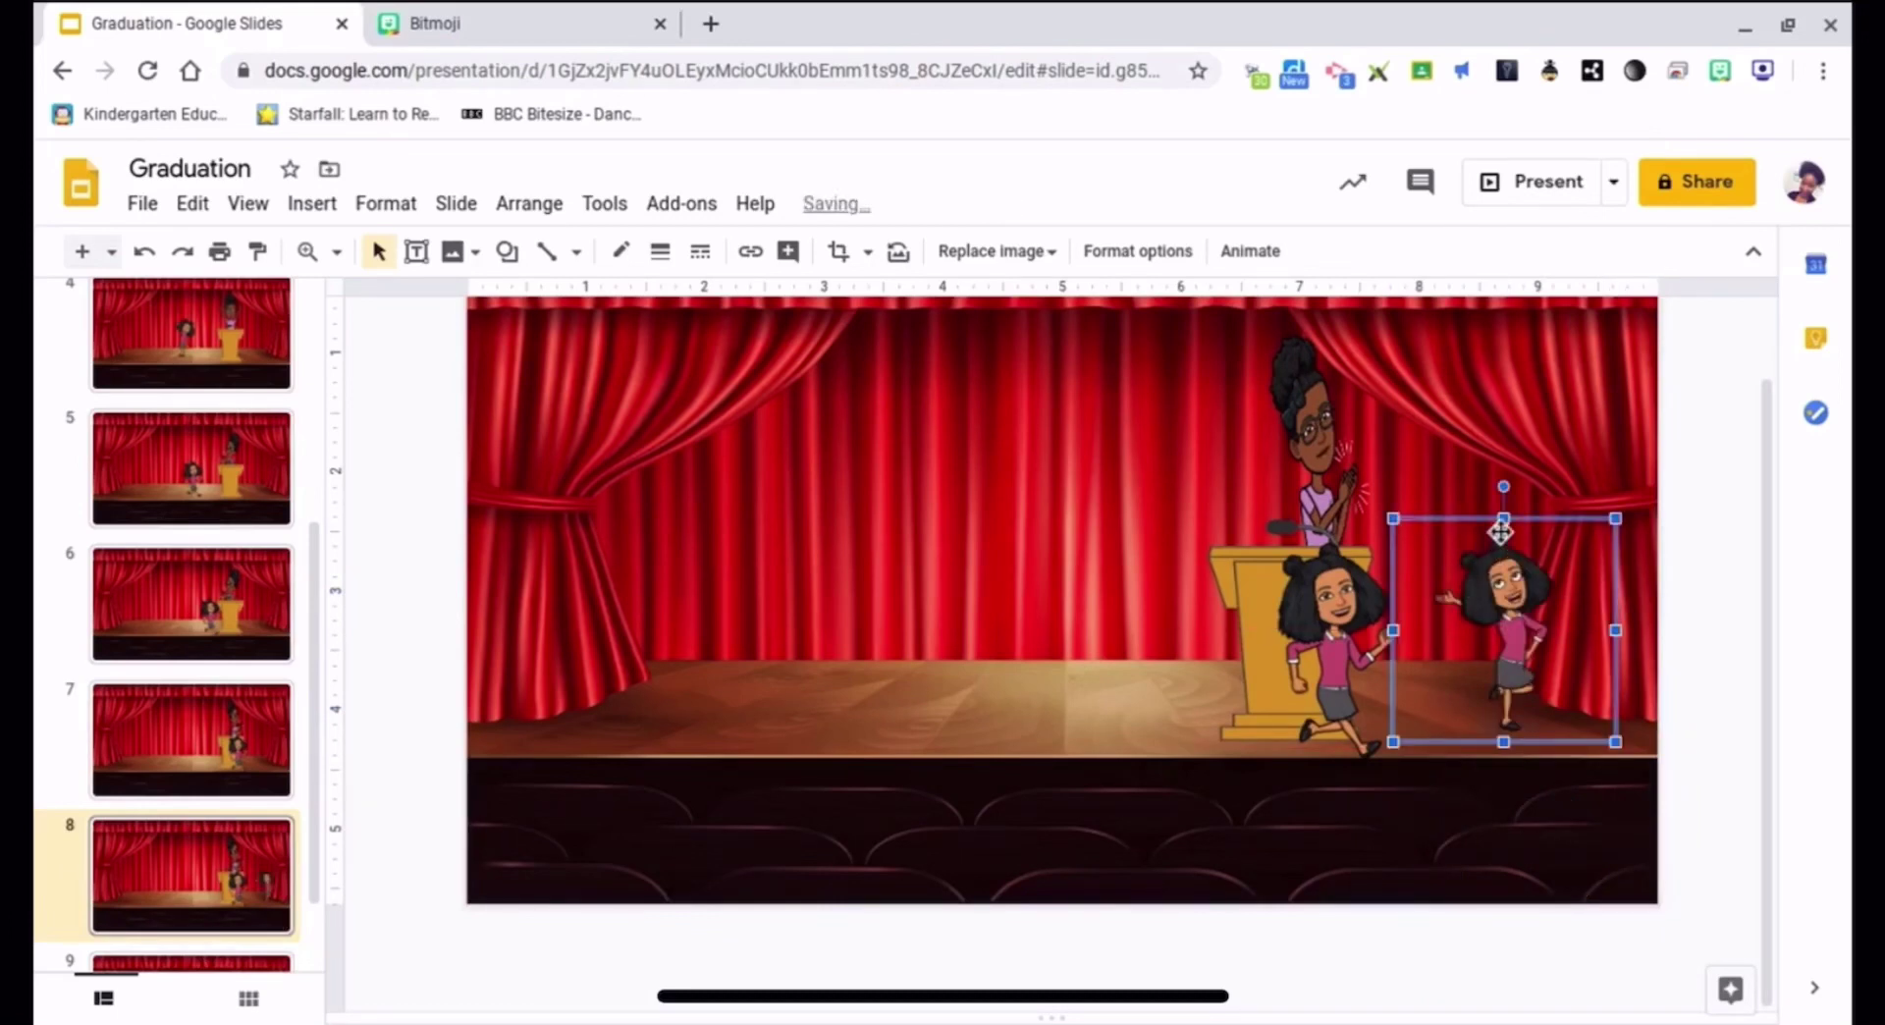
- Stretch the posing girl on slide 8 to about 2.2 inches tall, nudge her toward the podium, and delete the walking girl
drag(1502, 515, 1499, 506)
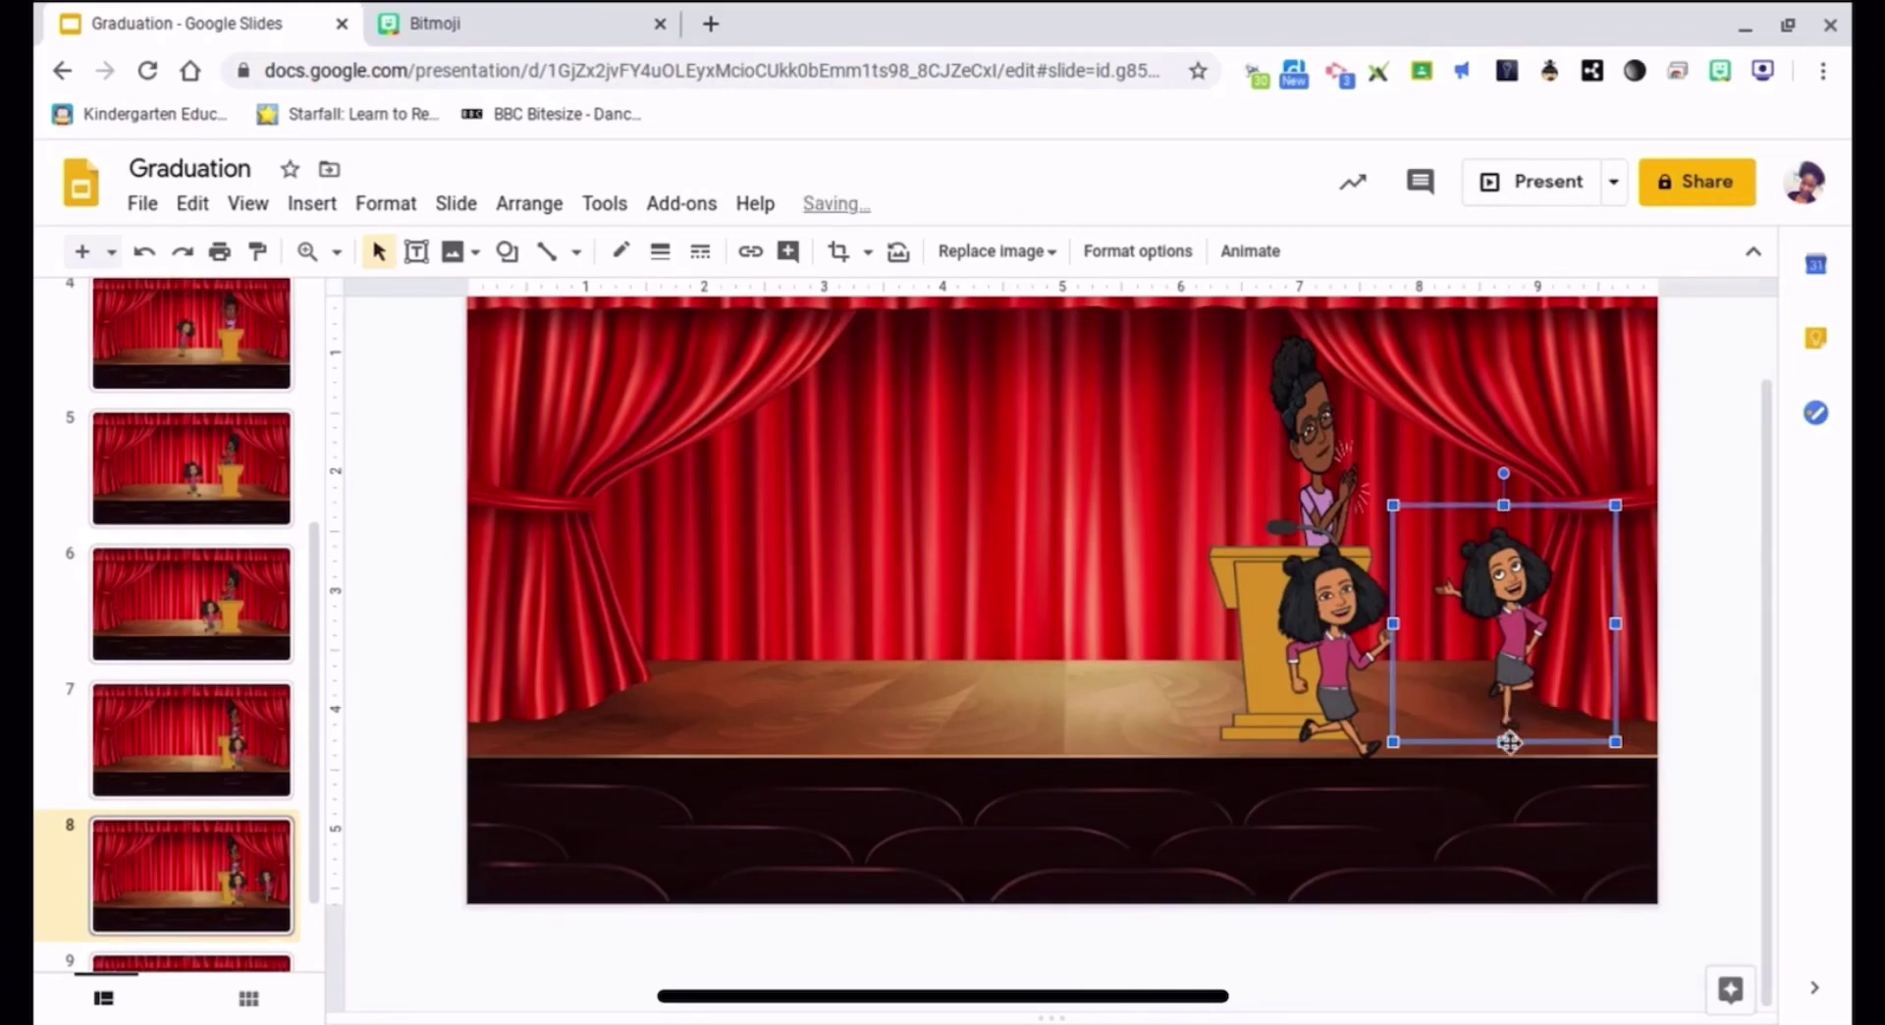
drag(1503, 741, 1504, 763)
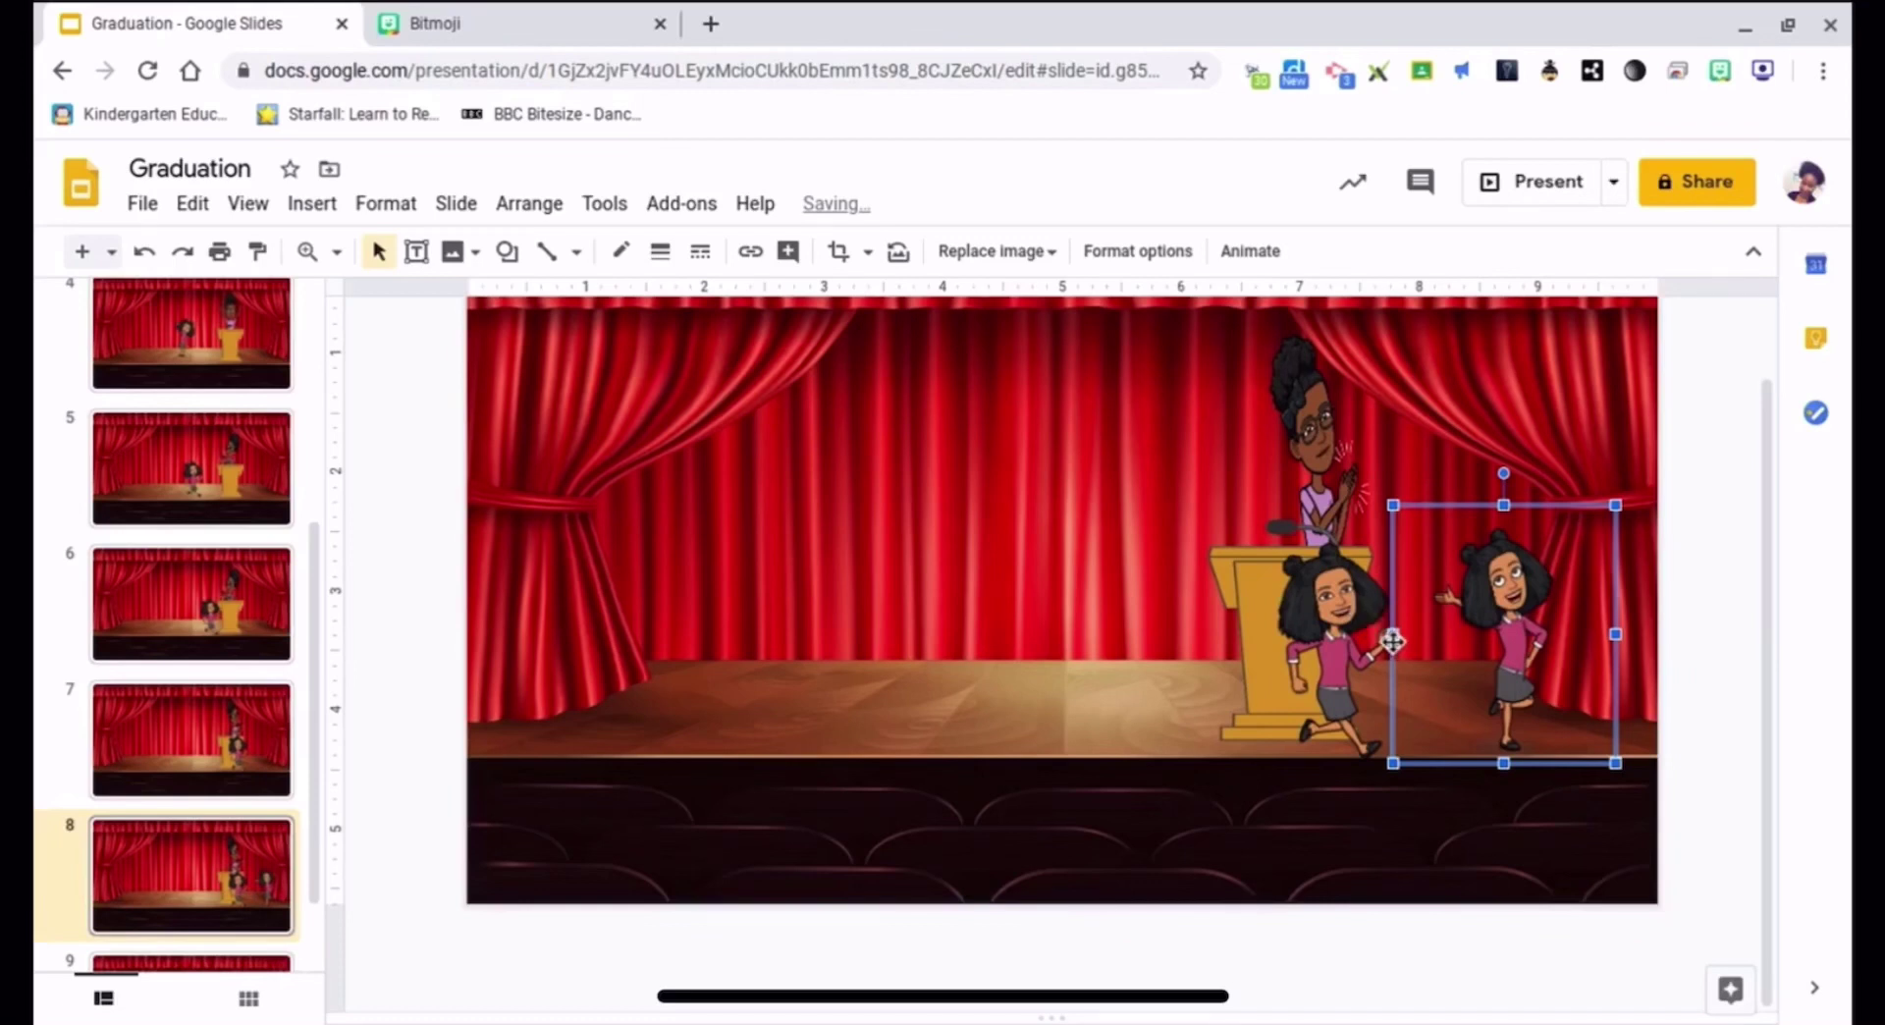
drag(1392, 637, 1382, 638)
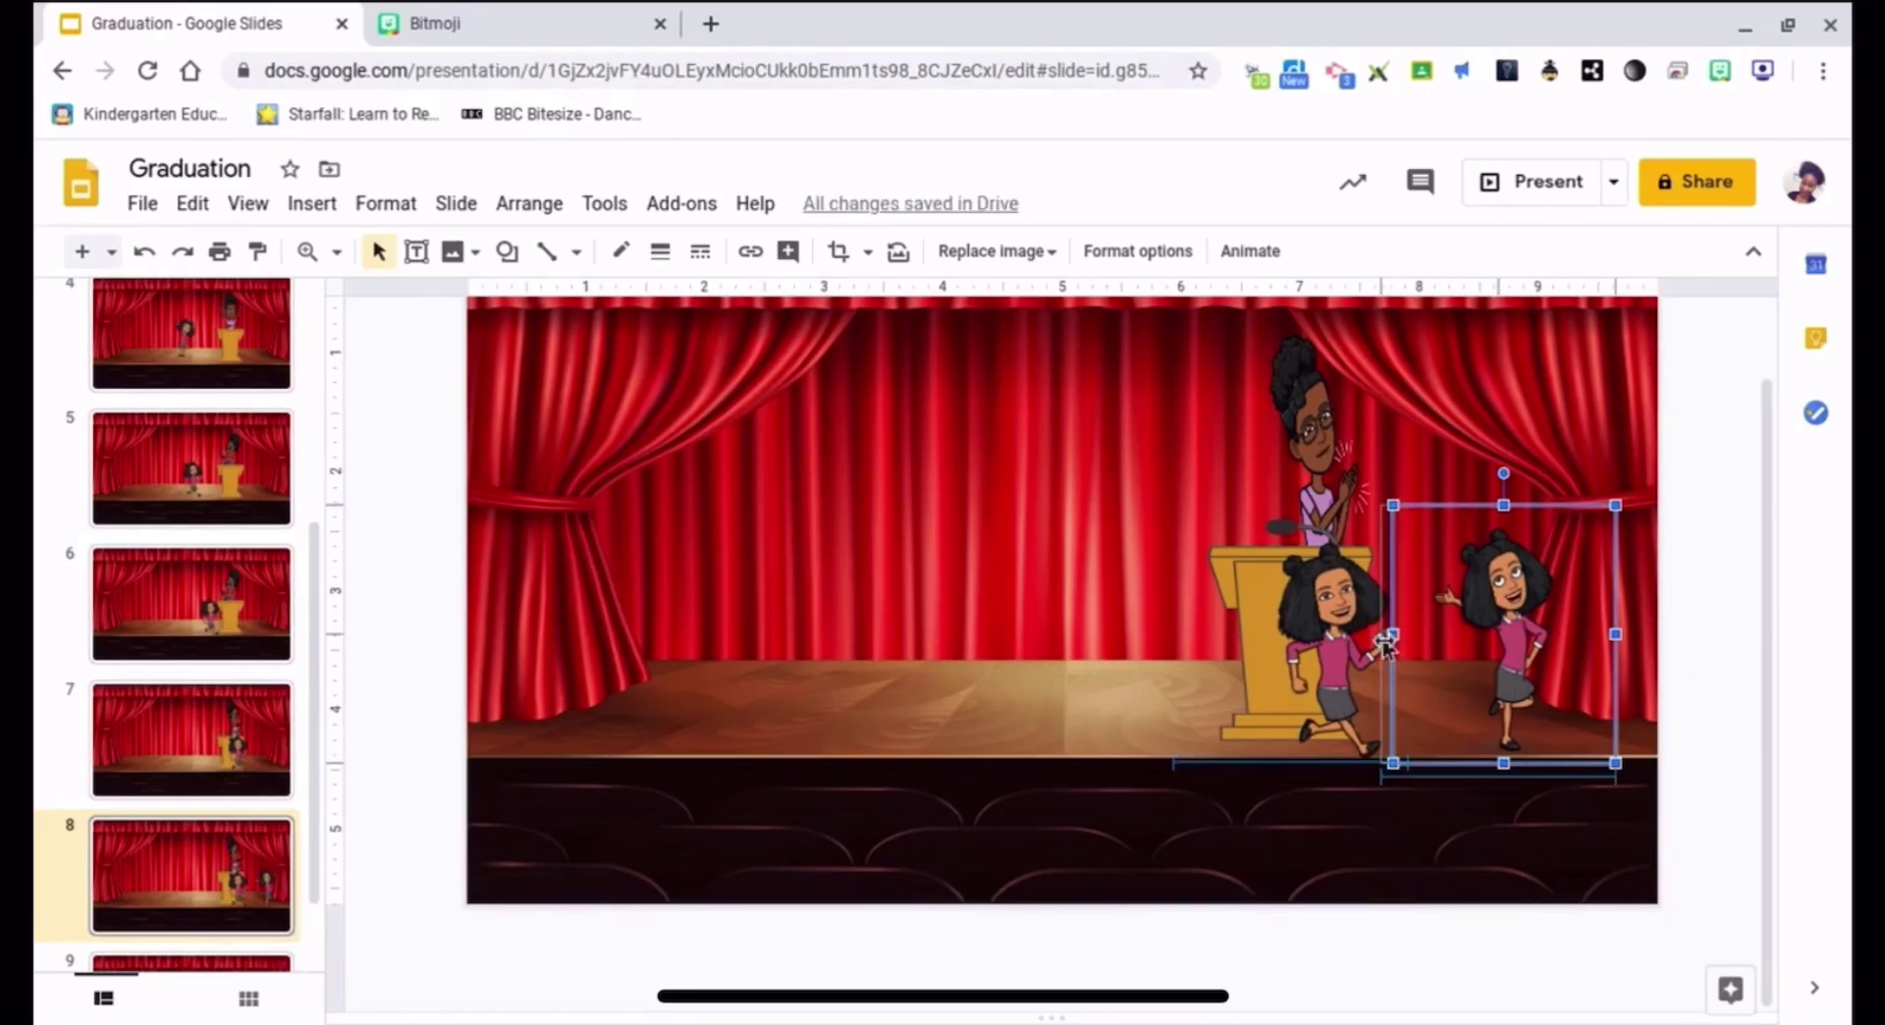
click(1334, 644)
key(Delete)
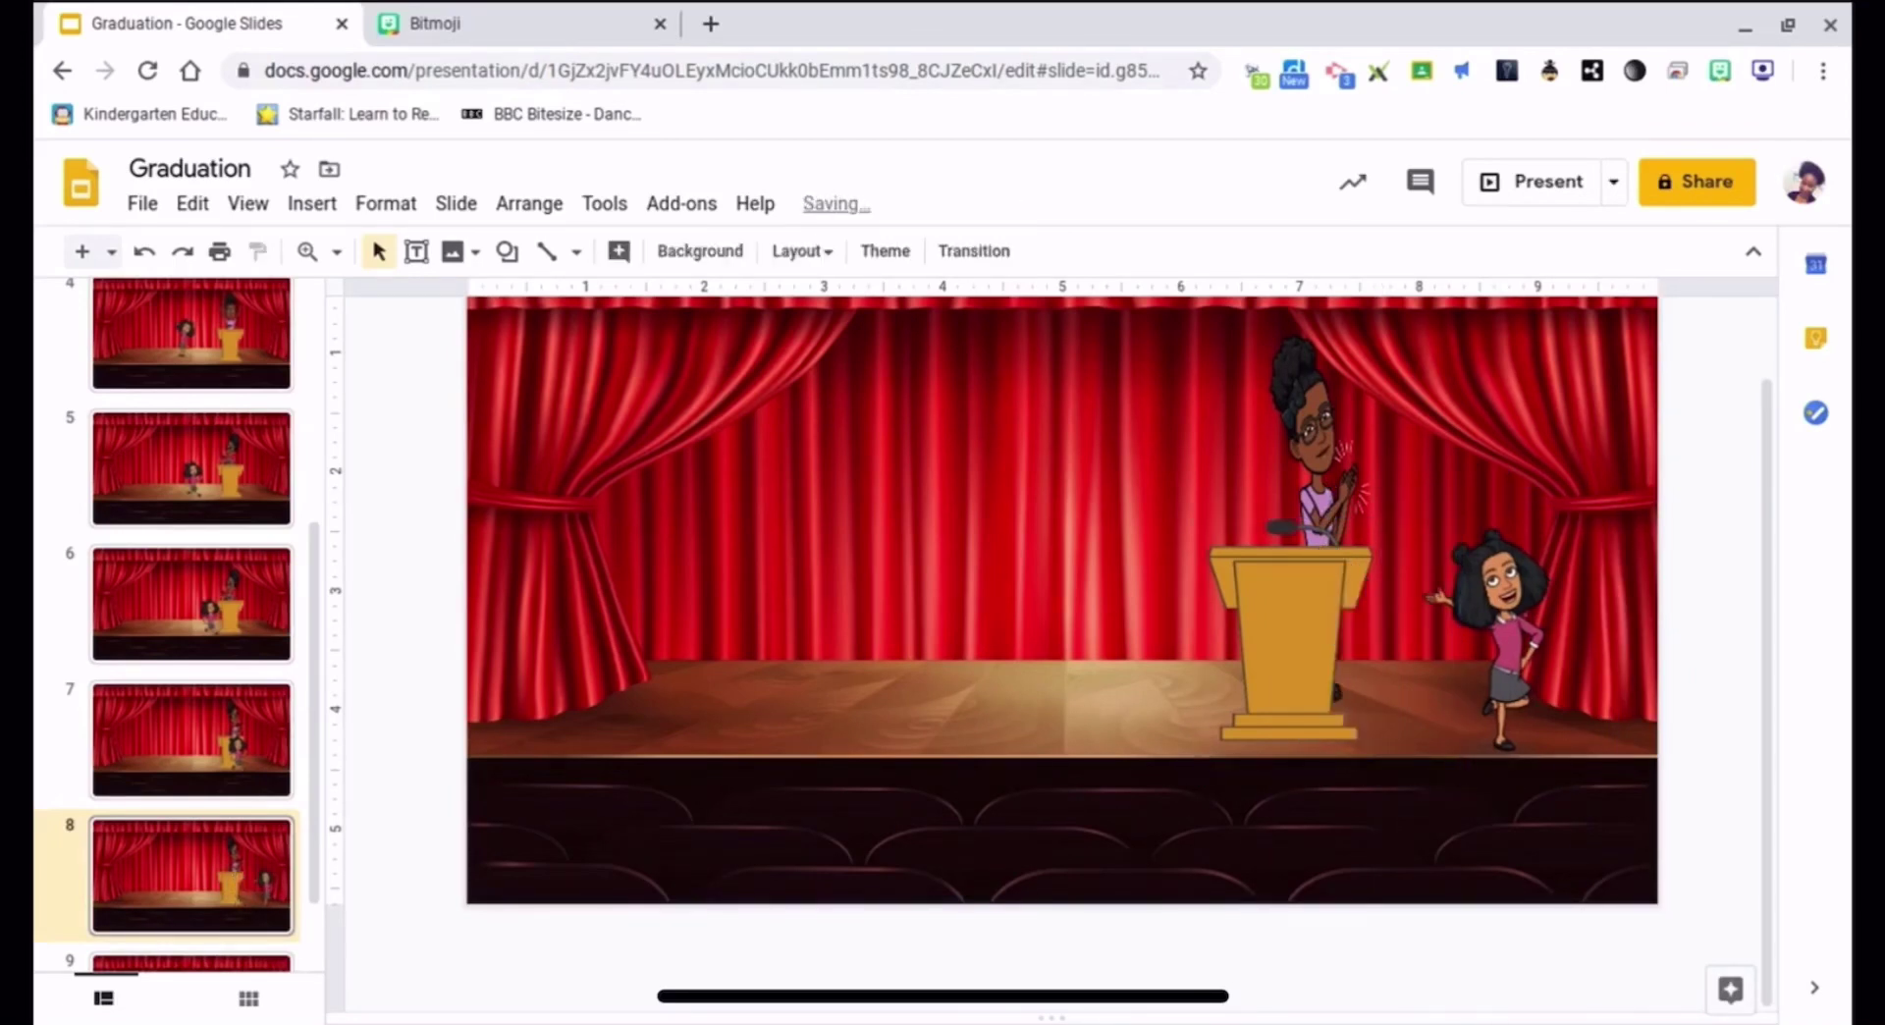
- Present the slideshow from slide 1 and advance through every frame to slide 9 to check the animation
scroll(176, 628, up, 5)
click(192, 346)
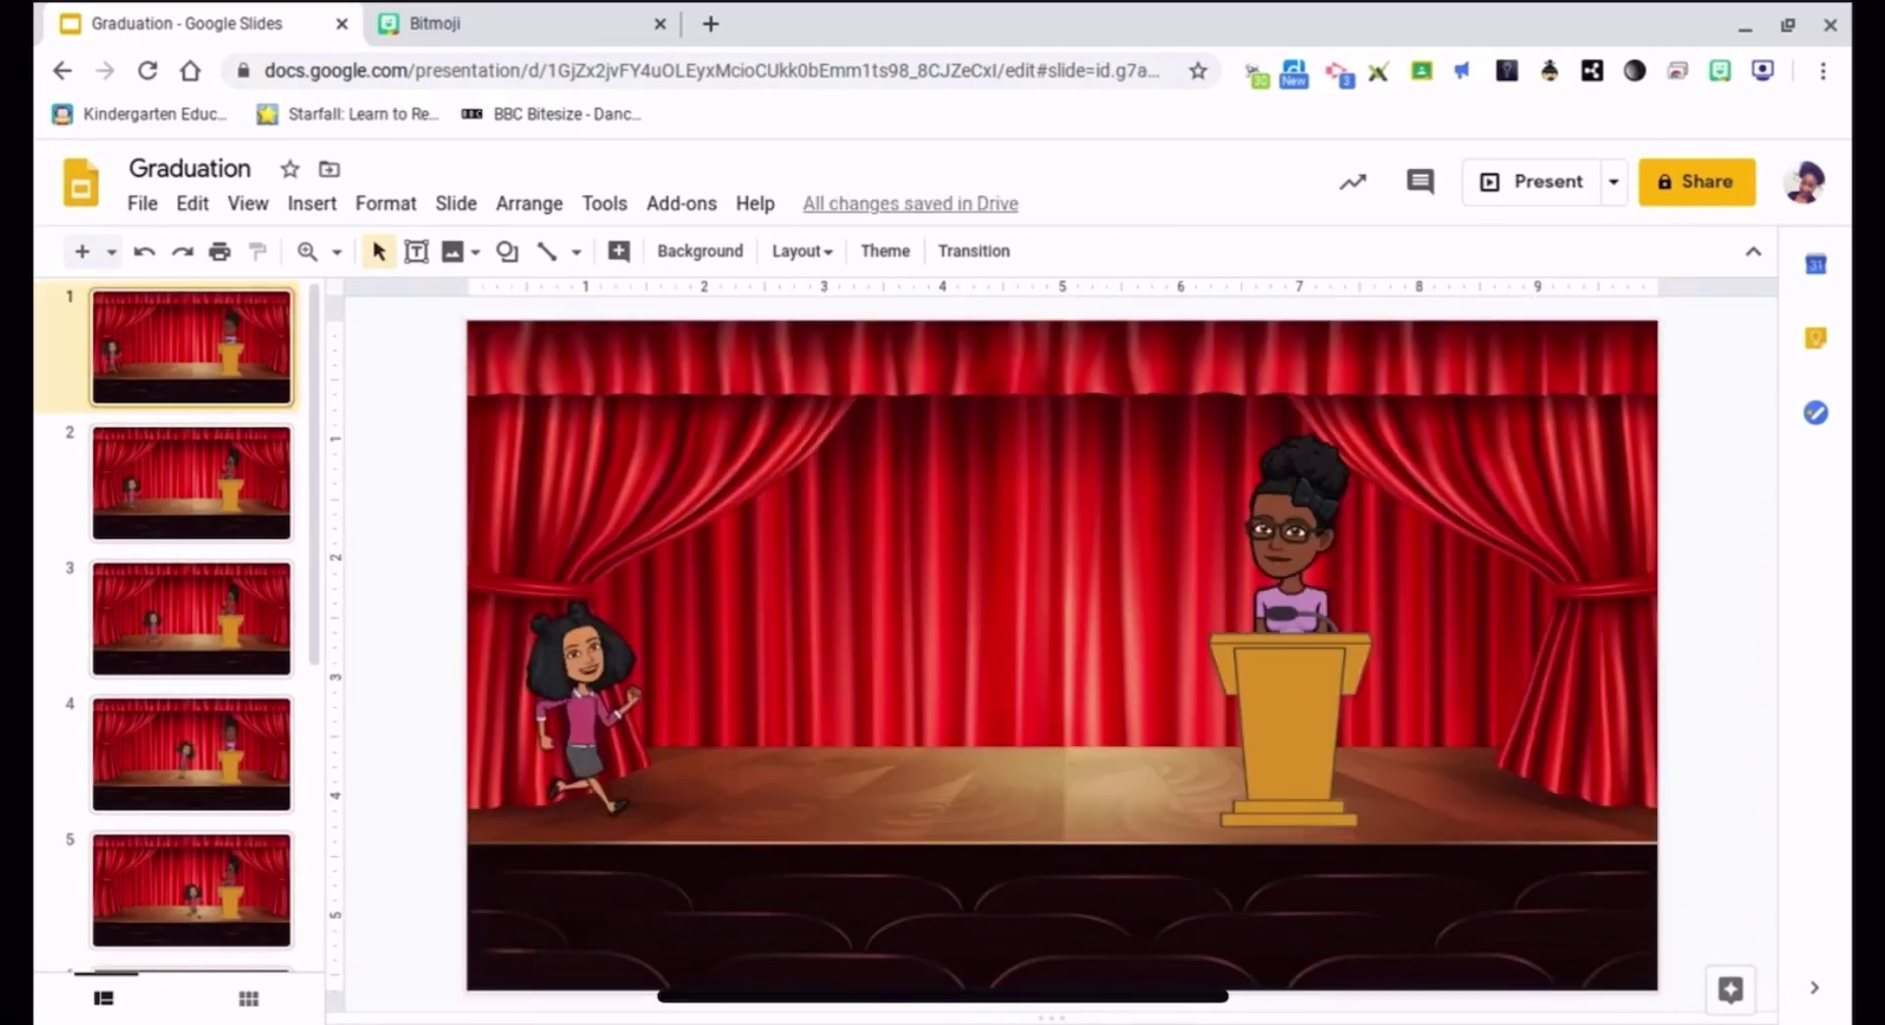
click(1517, 203)
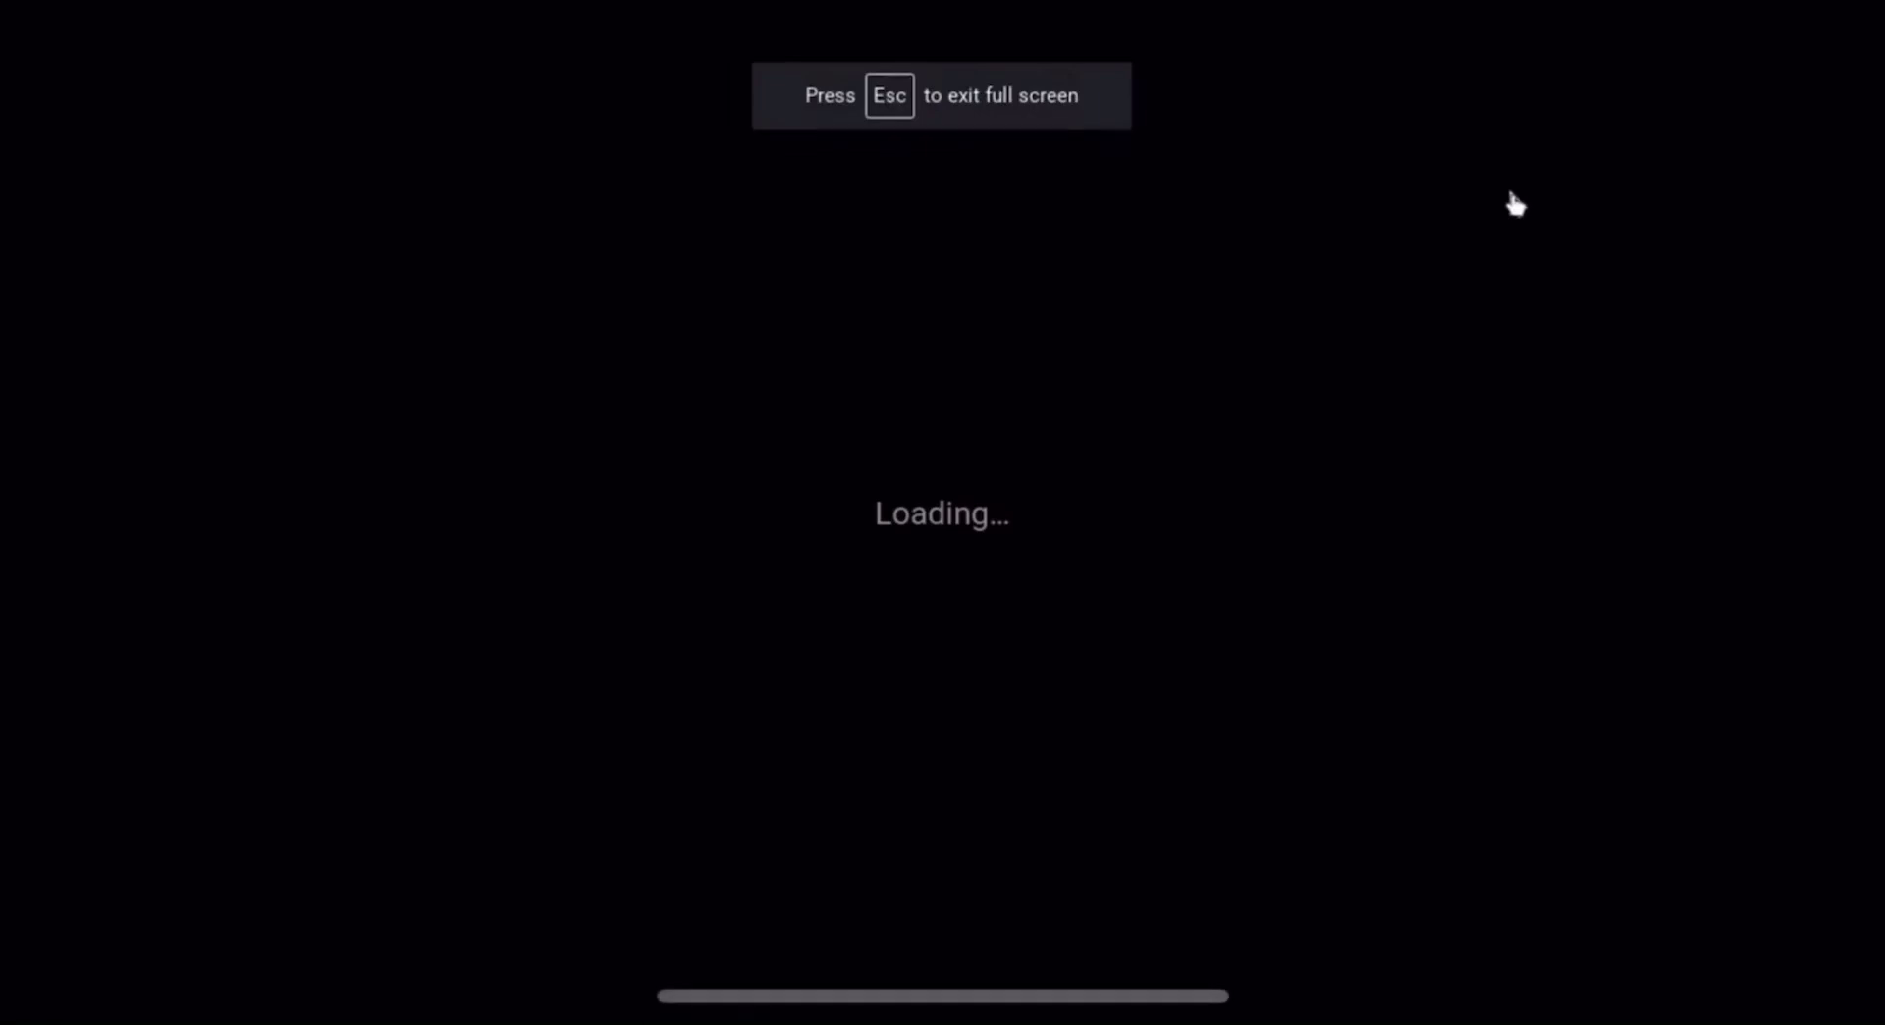
key(Right)
key(Right)
key(Right)
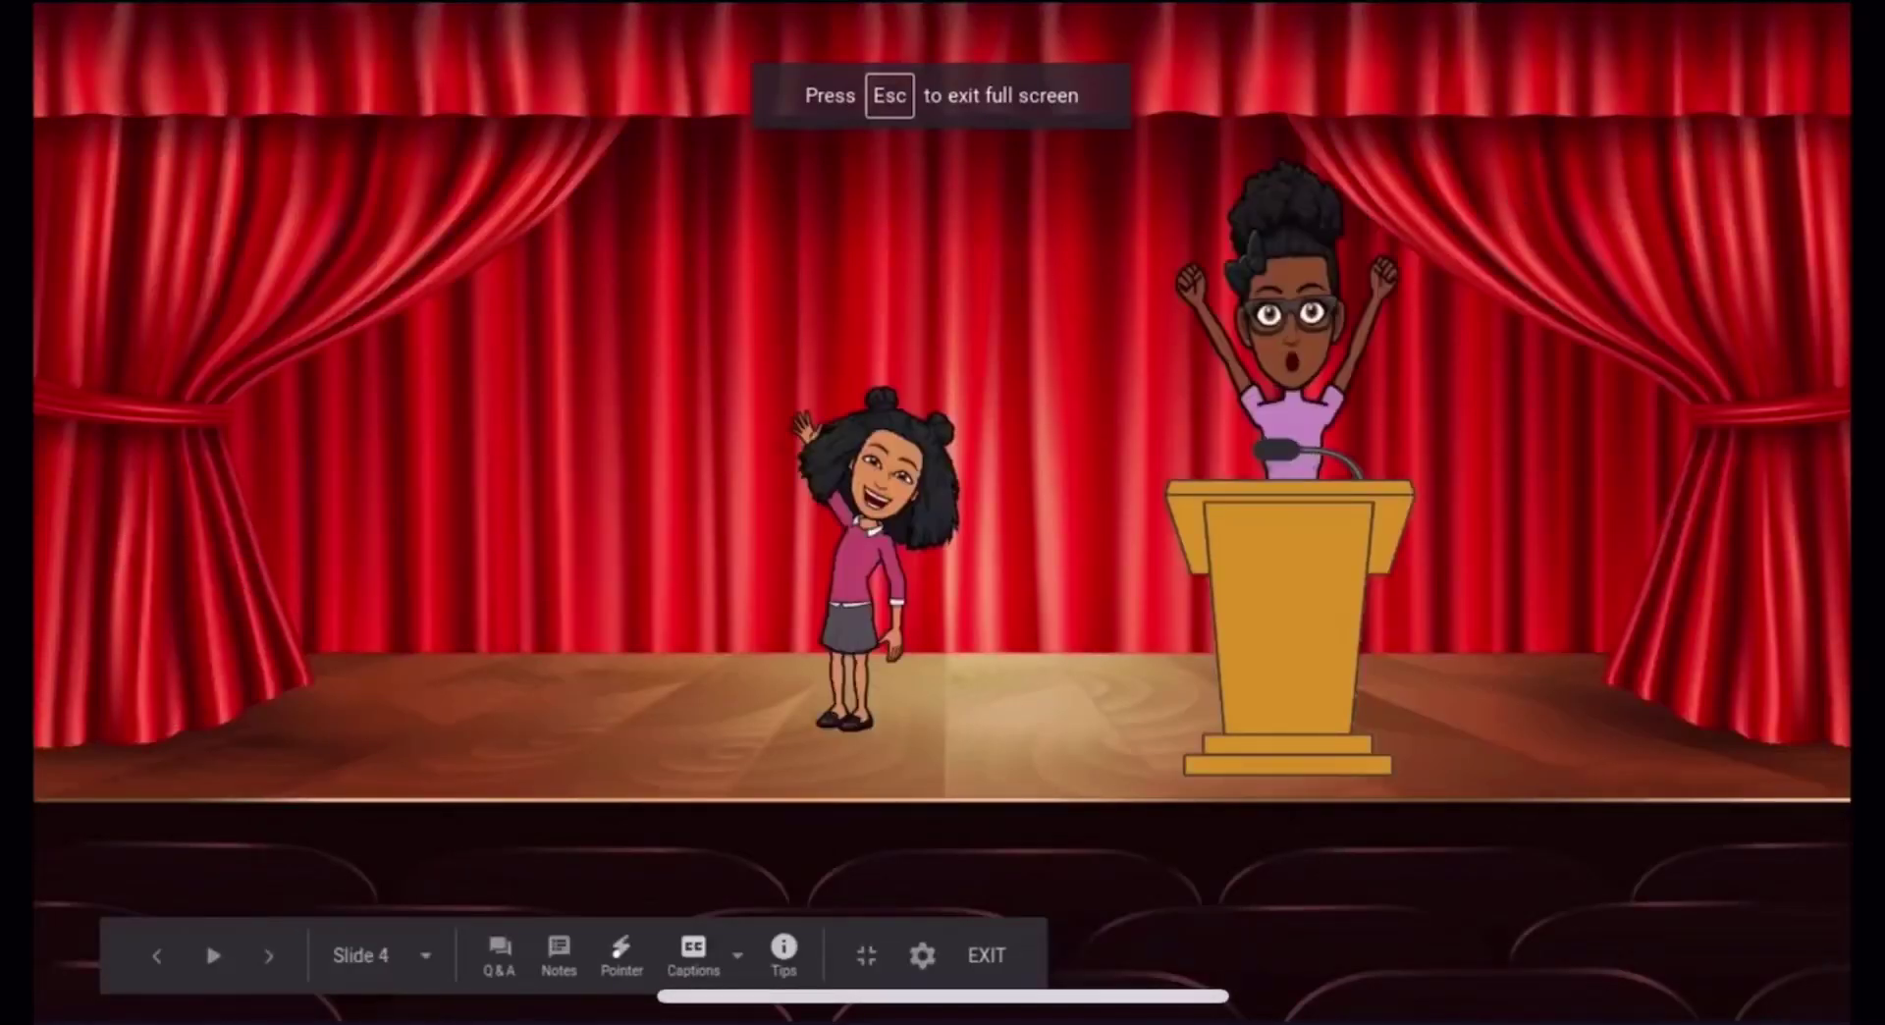
key(Right)
key(Right)
key(Right)
key(Right)
key(Right)
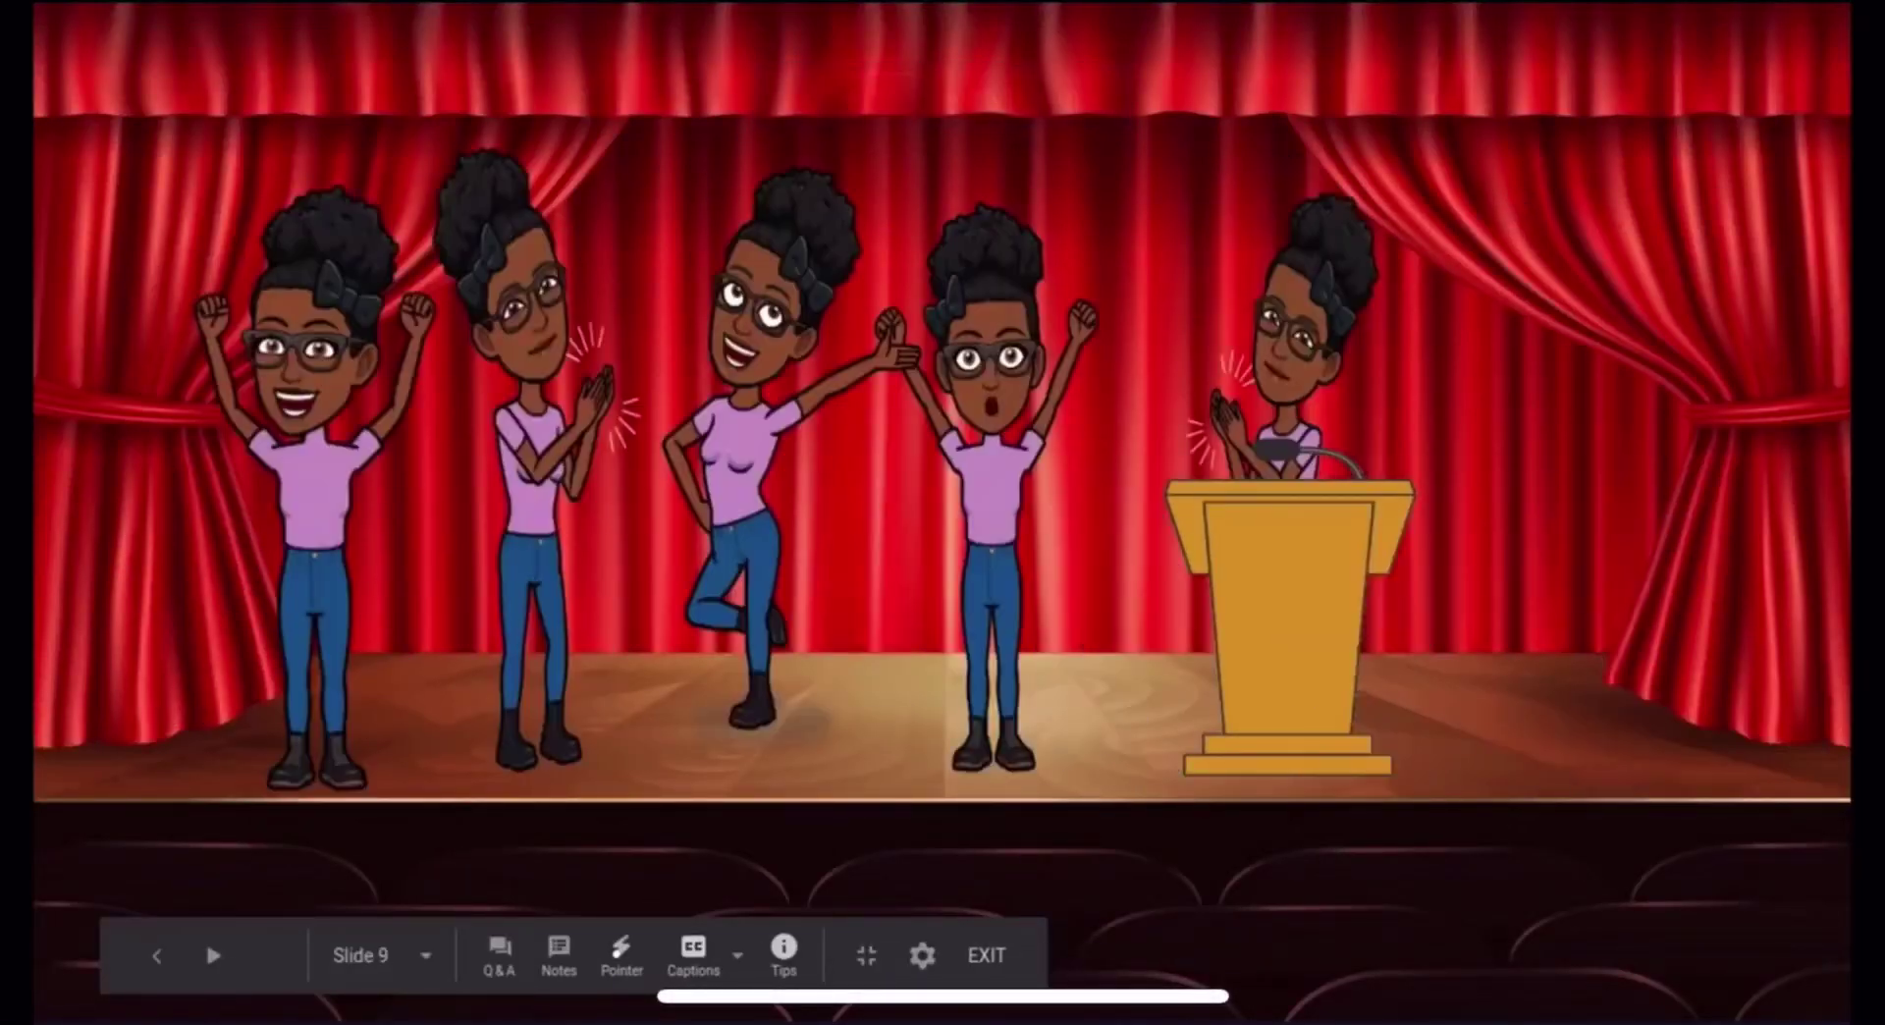